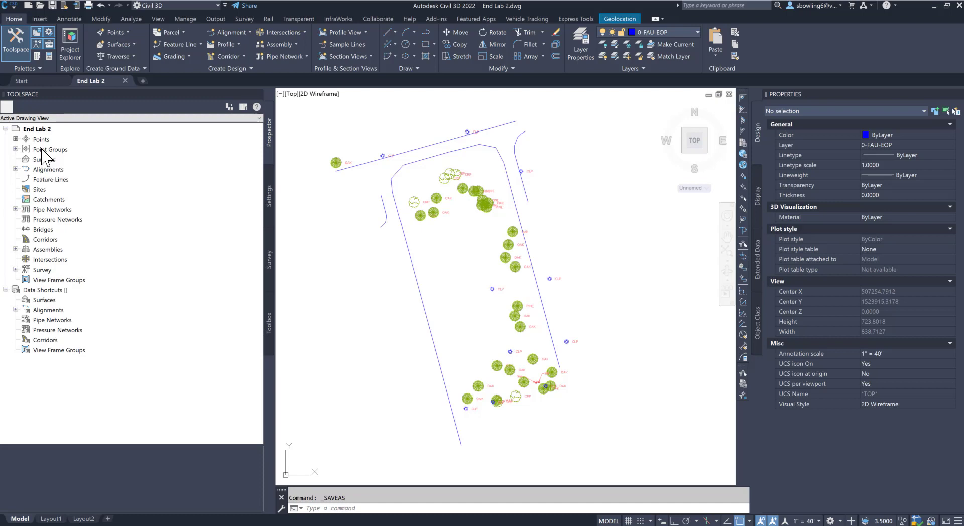
# - Move the NO SHOW point group to the end of the point group display order and apply it
pyautogui.rightClick(42, 150)
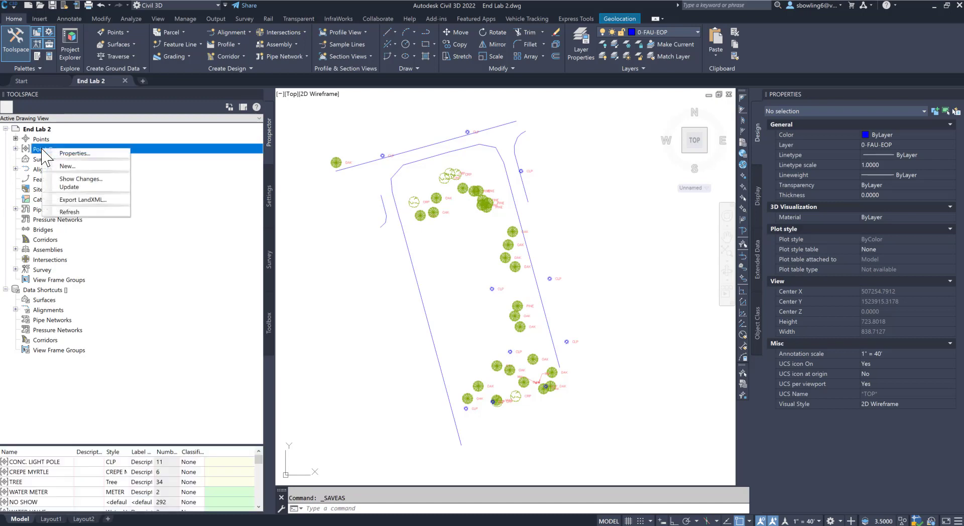
pyautogui.click(70, 153)
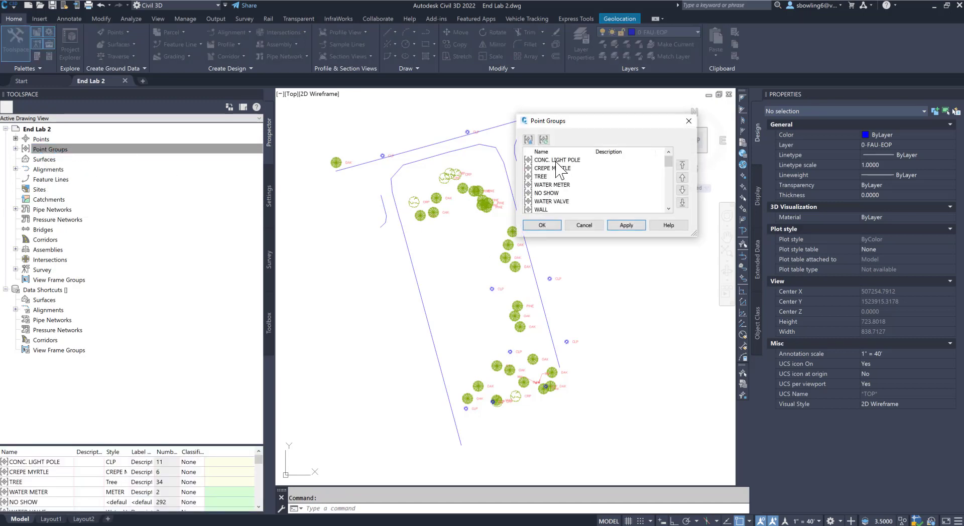
pyautogui.click(553, 193)
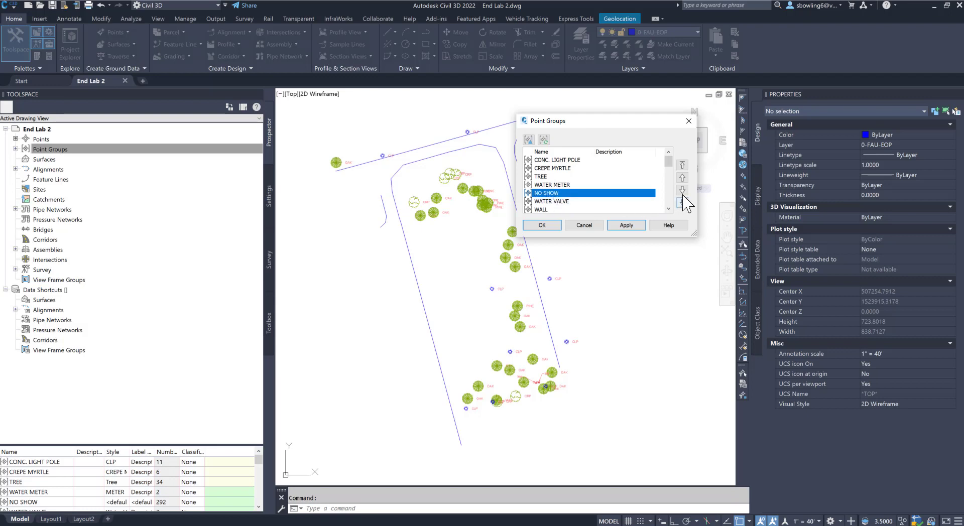
pyautogui.click(682, 202)
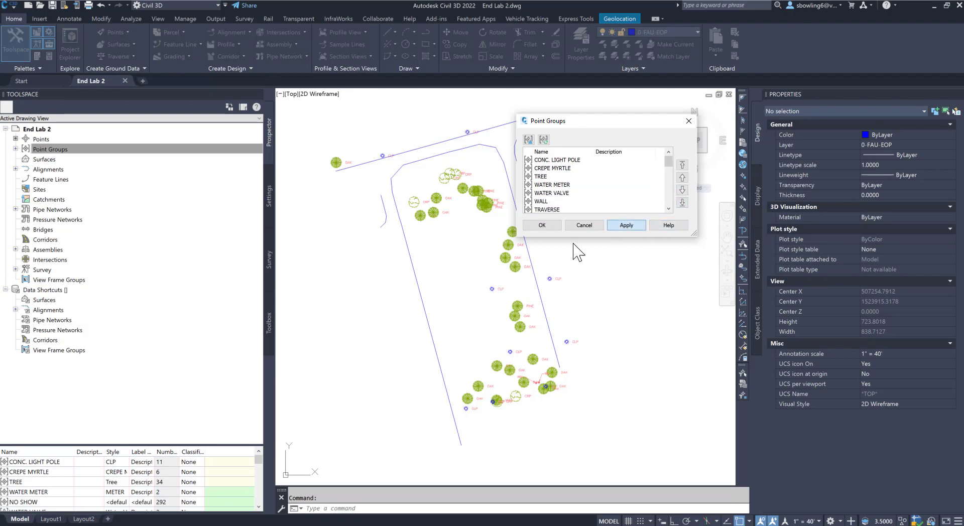
pyautogui.click(538, 226)
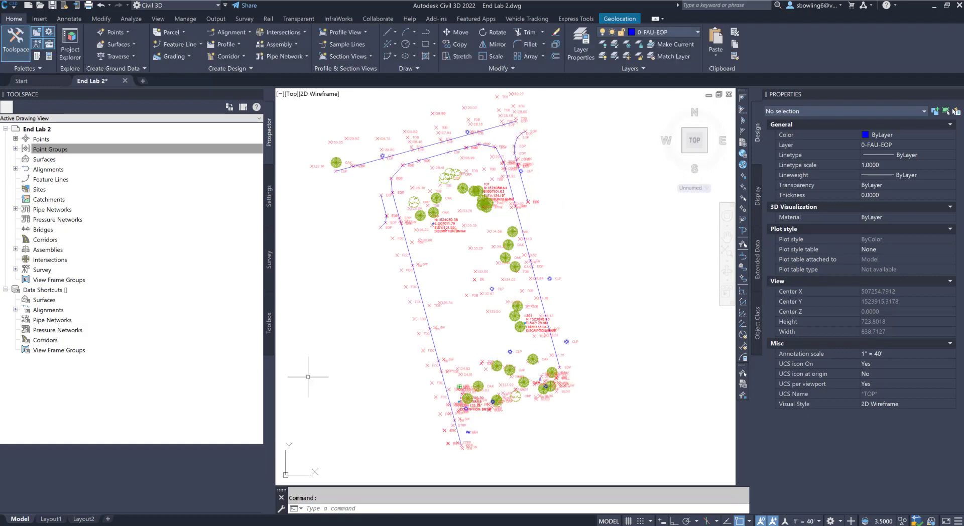
# - Examine the survey points, description labels and symbols across the whole site, including the storm structures and benchmarks
pyautogui.scroll(2, 452, 362)
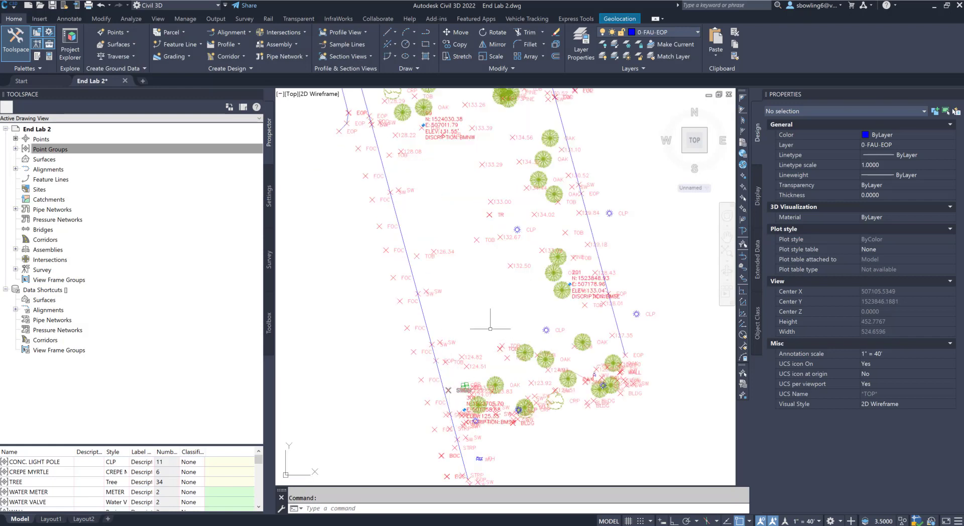
pyautogui.scroll(-2, 430, 273)
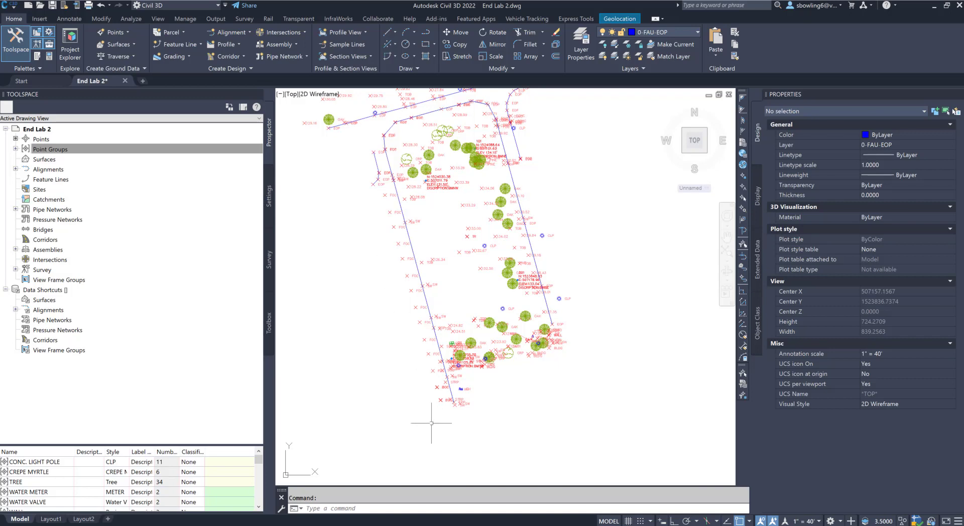
pyautogui.scroll(4, 451, 411)
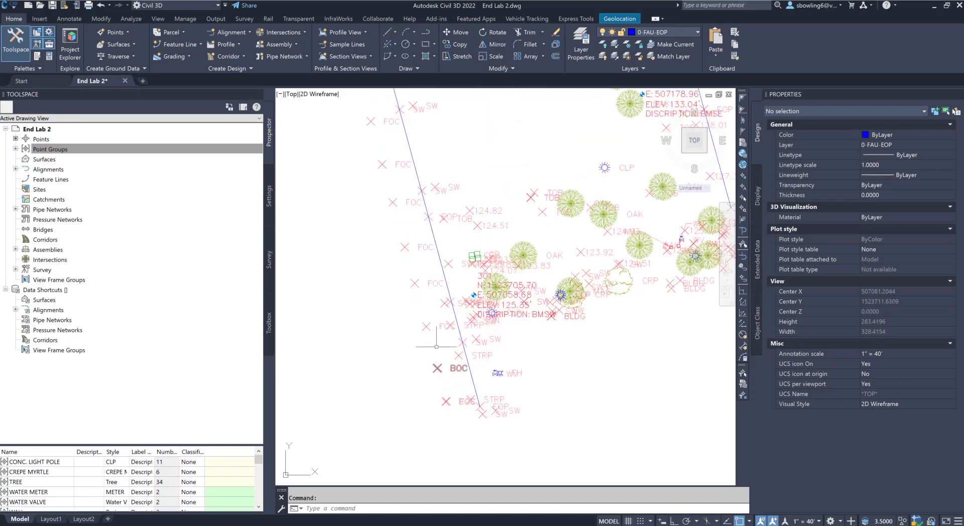
pyautogui.scroll(-2, 423, 205)
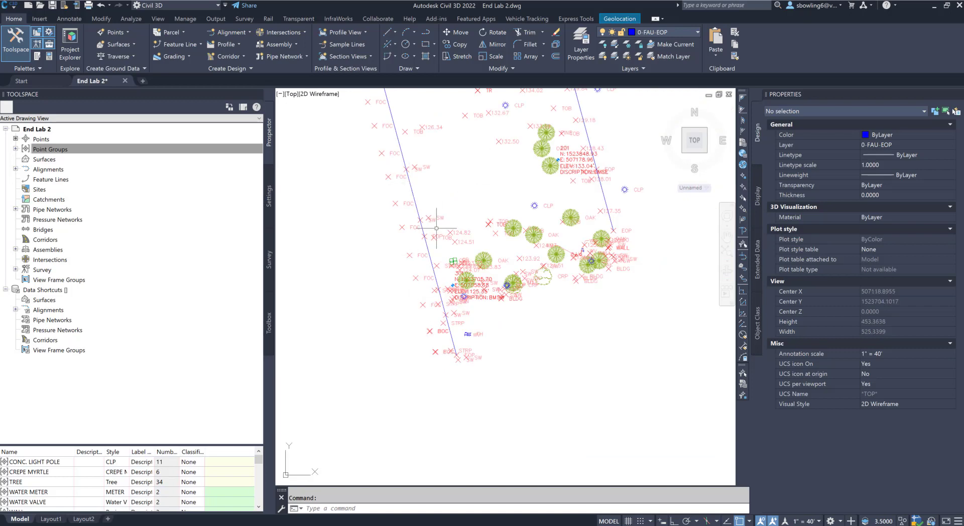
pyautogui.scroll(2, 454, 209)
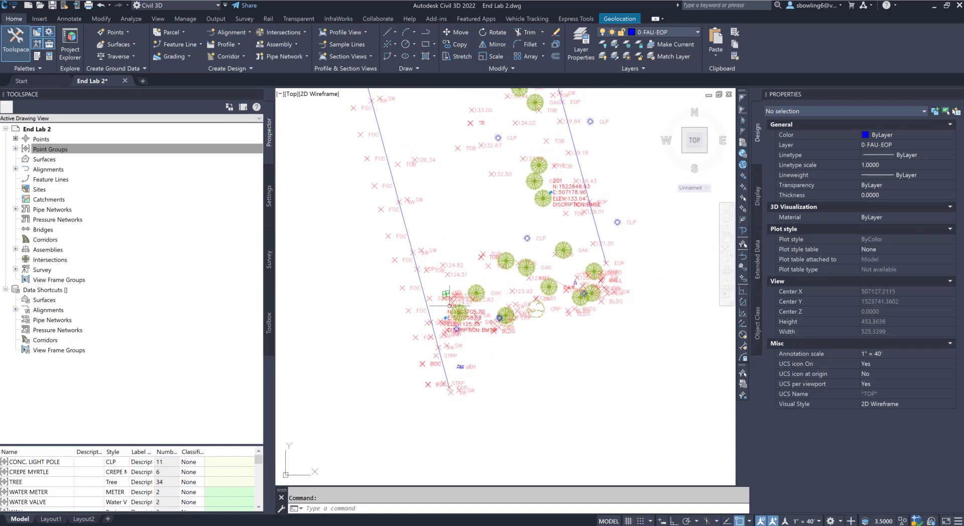
pyautogui.scroll(8, 448, 299)
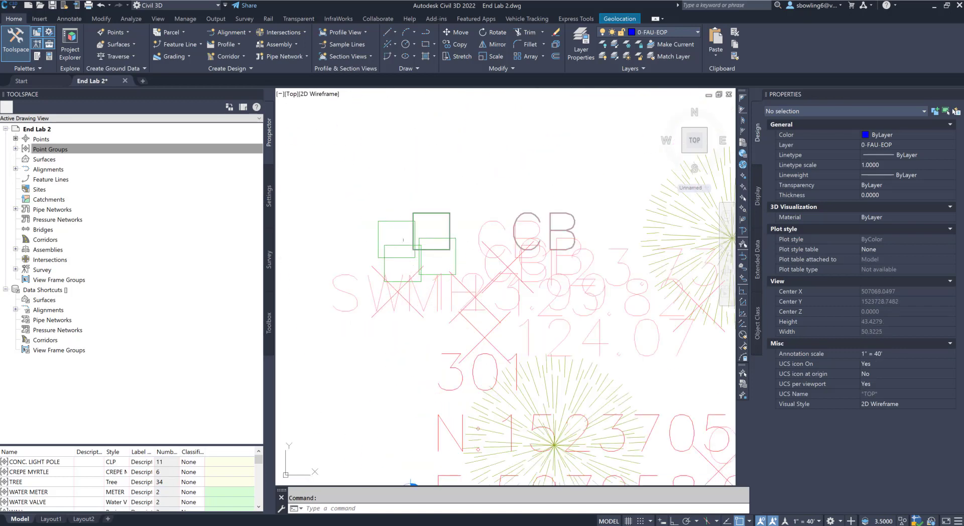
pyautogui.scroll(-10, 410, 231)
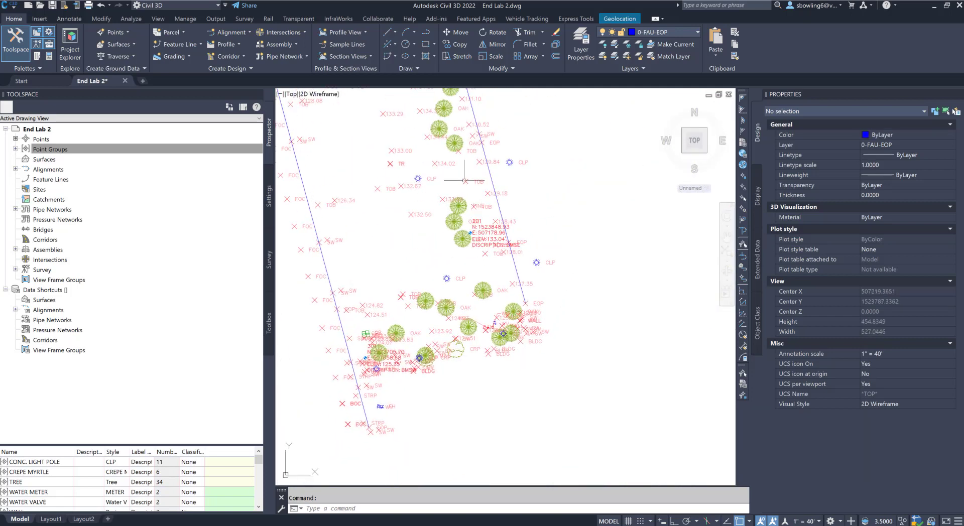
pyautogui.moveTo(460, 193)
pyautogui.mouseDown(button='middle')
pyautogui.moveTo(463, 308)
pyautogui.moveTo(485, 228)
pyautogui.moveTo(518, 279)
pyautogui.mouseUp(button='middle')
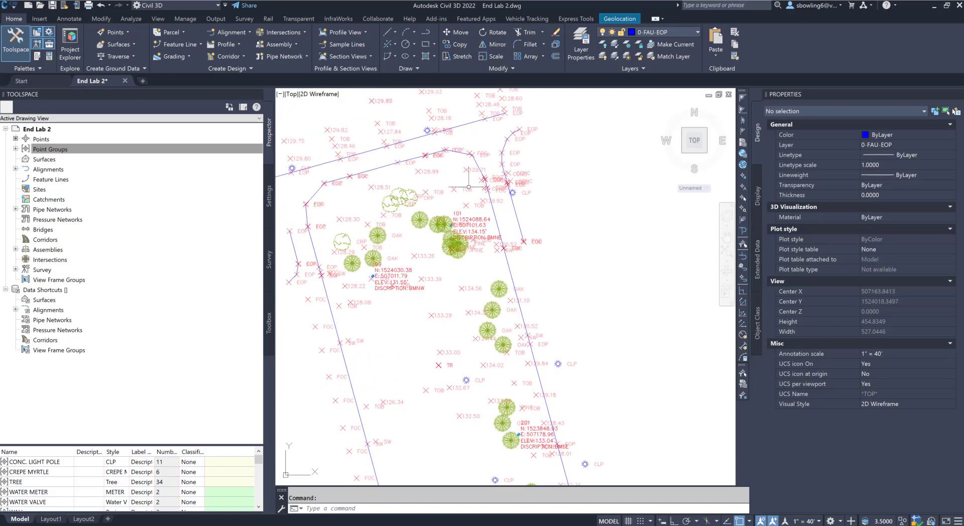
pyautogui.scroll(-4, 498, 271)
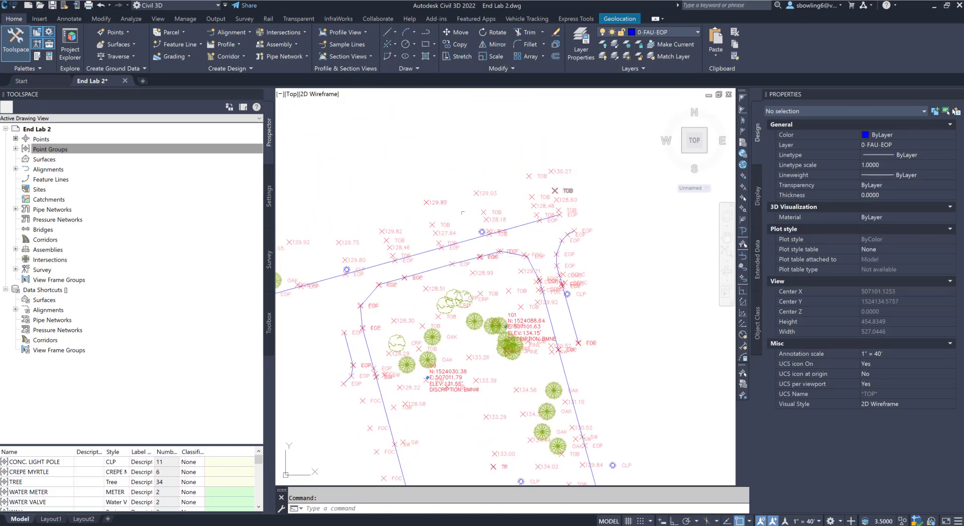
pyautogui.scroll(6, 533, 323)
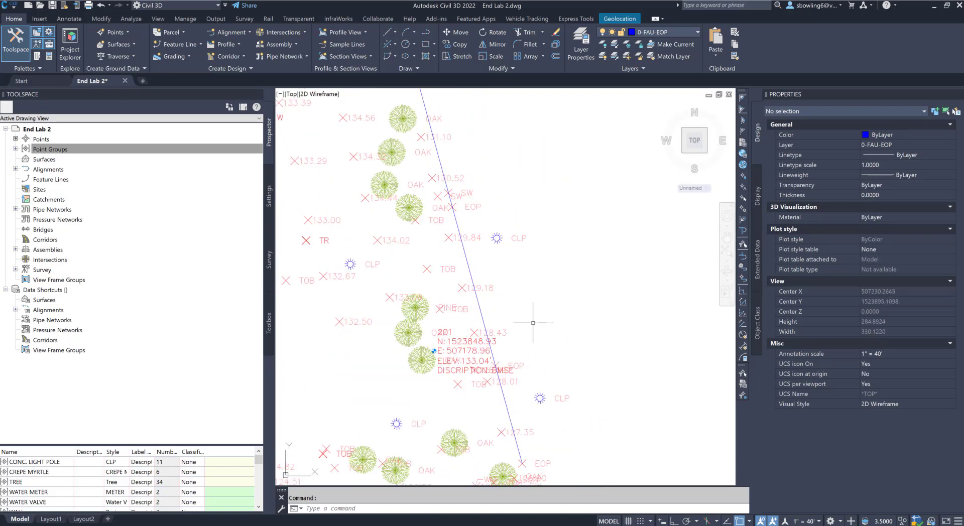
pyautogui.scroll(-2, 602, 282)
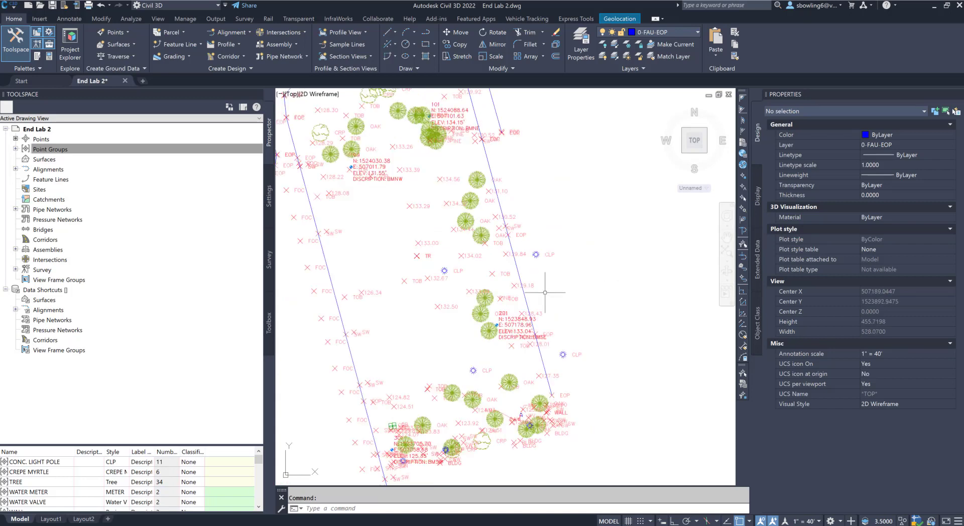
pyautogui.scroll(-2, 567, 277)
pyautogui.scroll(2, 507, 293)
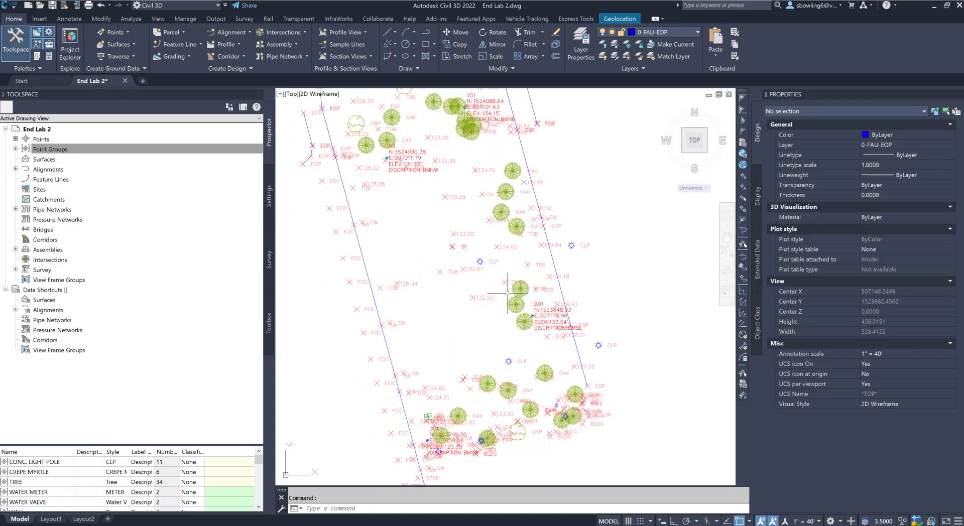
# - Reopen the point group properties and move the NO SHOW group to the first place in the display order
pyautogui.click(50, 149)
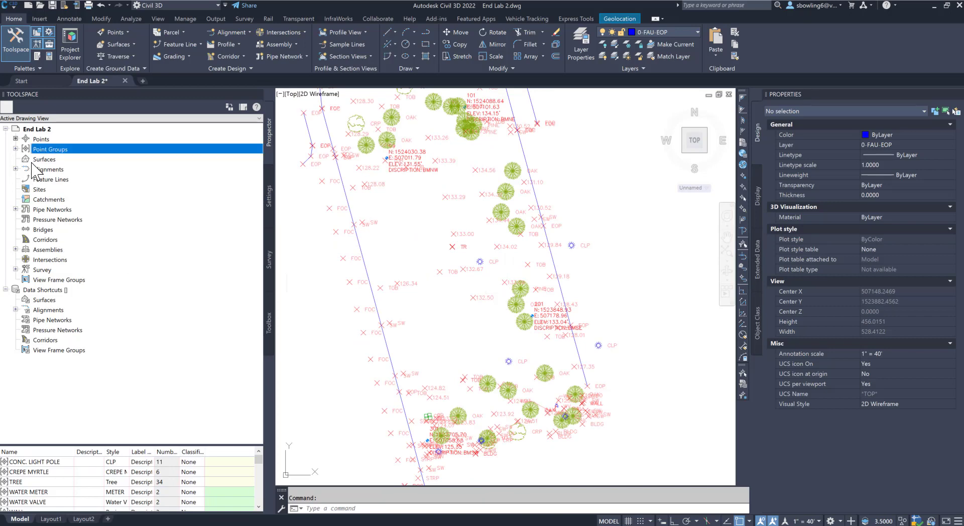
pyautogui.rightClick(50, 150)
pyautogui.click(71, 155)
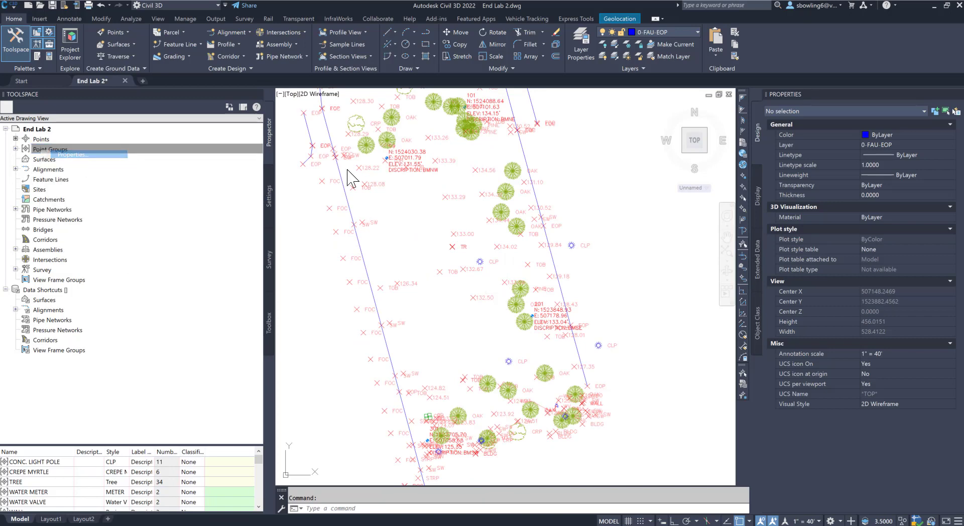
pyautogui.scroll(-3, 552, 212)
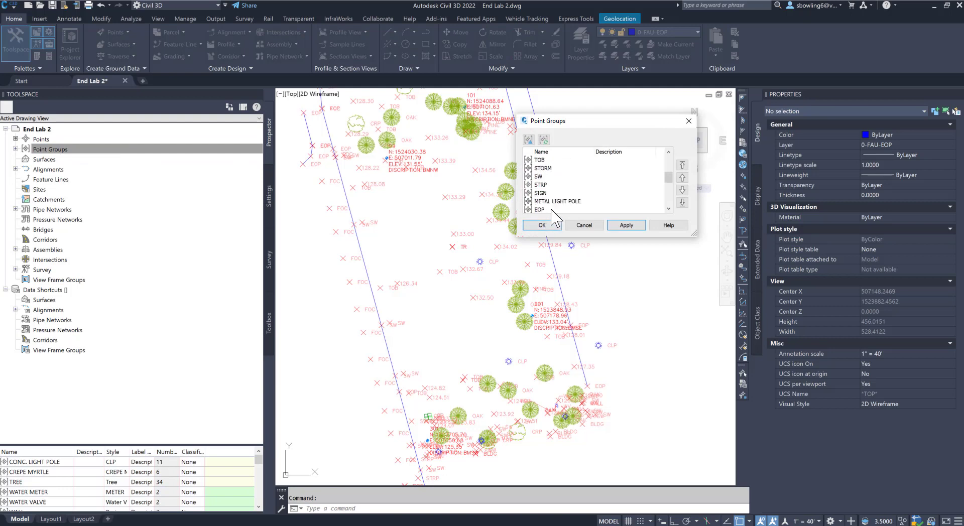
pyautogui.scroll(-5, 552, 206)
pyautogui.click(550, 202)
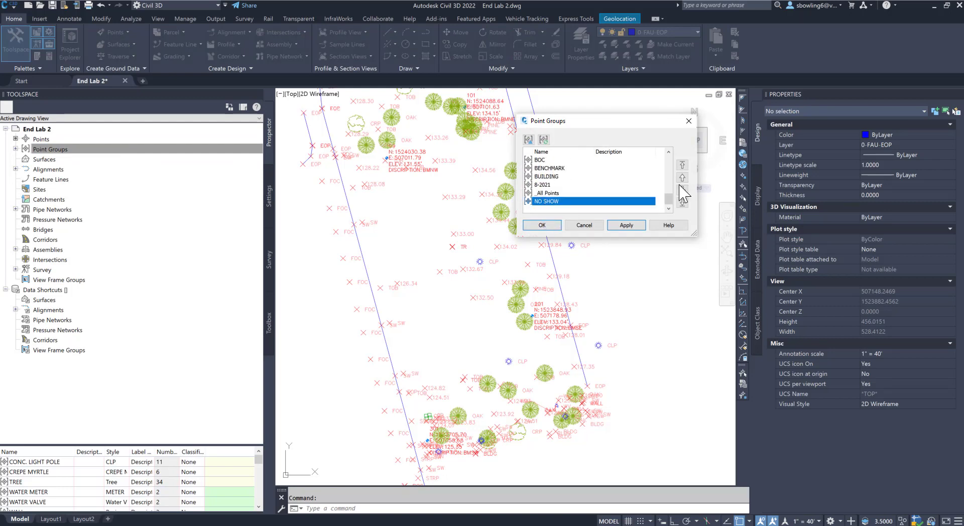
pyautogui.click(682, 166)
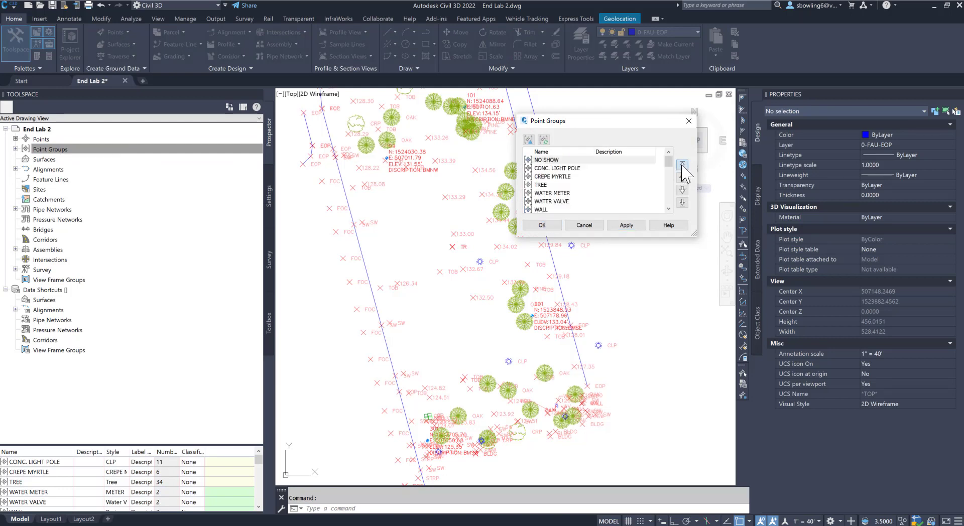
# - Move the SW point group to the first place, above NO SHOW, and apply the display order
pyautogui.scroll(-1, 551, 204)
pyautogui.click(551, 201)
pyautogui.scroll(-1, 551, 204)
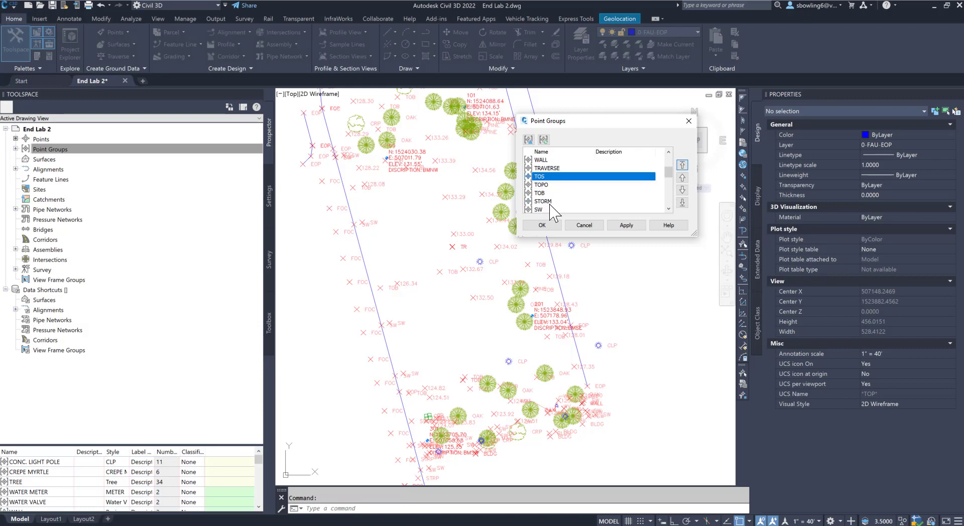
pyautogui.scroll(-1, 548, 201)
pyautogui.click(549, 186)
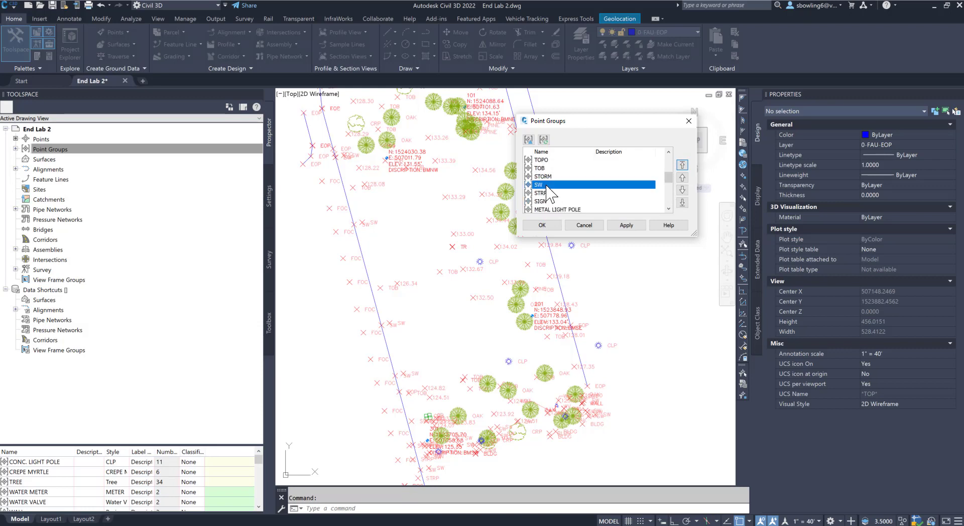
pyautogui.click(682, 165)
pyautogui.click(544, 226)
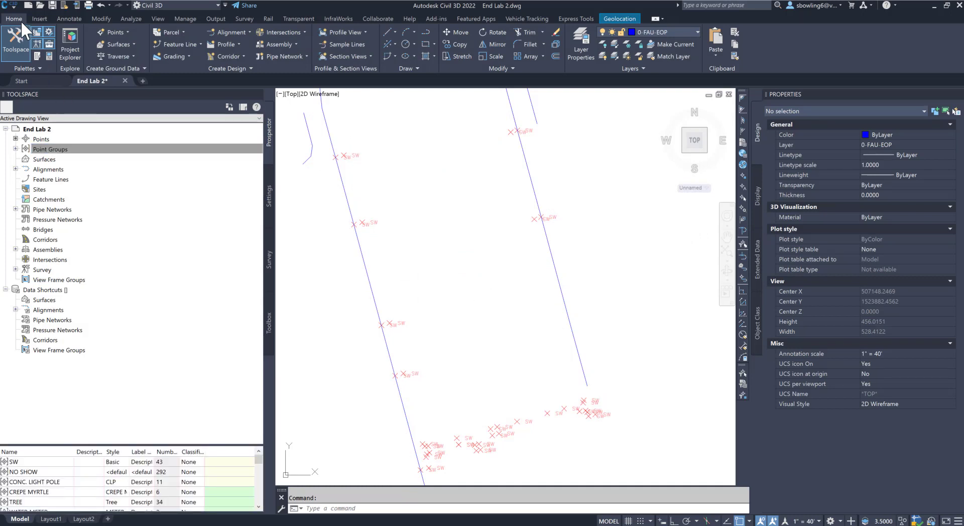
# - Create a new layer named 0-FAU-SW and make it the current layer
pyautogui.click(581, 40)
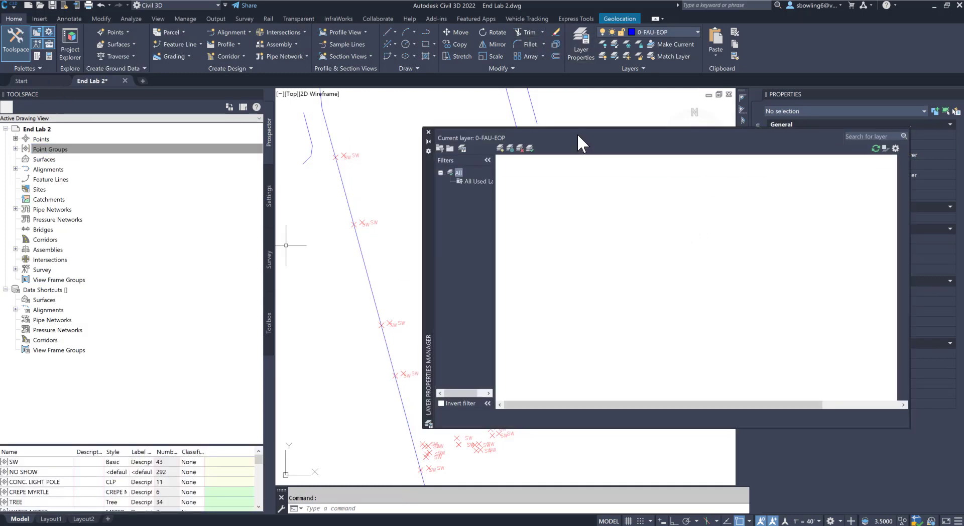
pyautogui.click(501, 148)
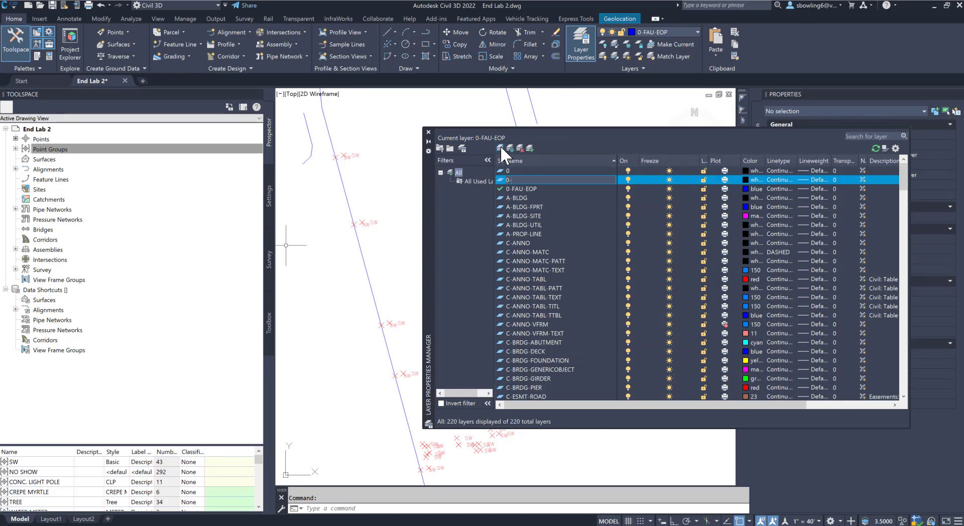
pyautogui.write('0-FAU-SW')
pyautogui.click(530, 149)
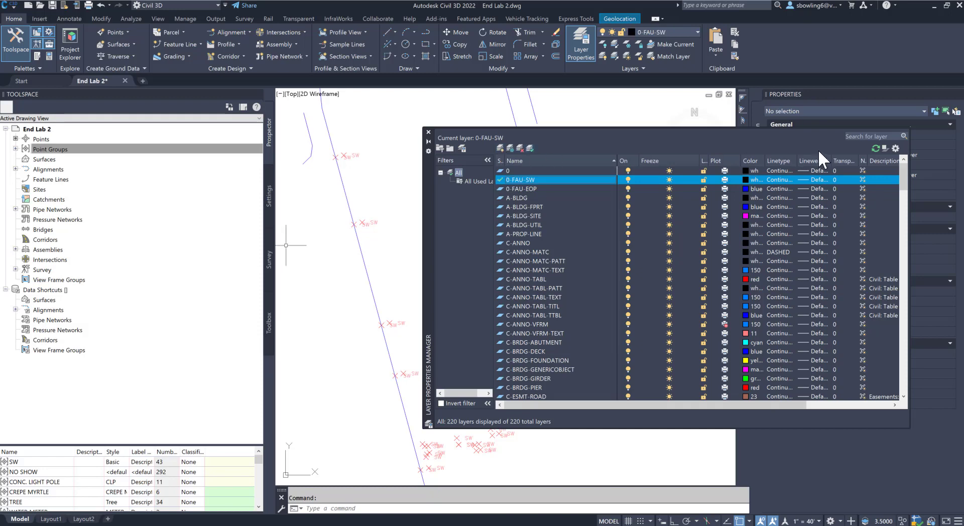
pyautogui.click(429, 132)
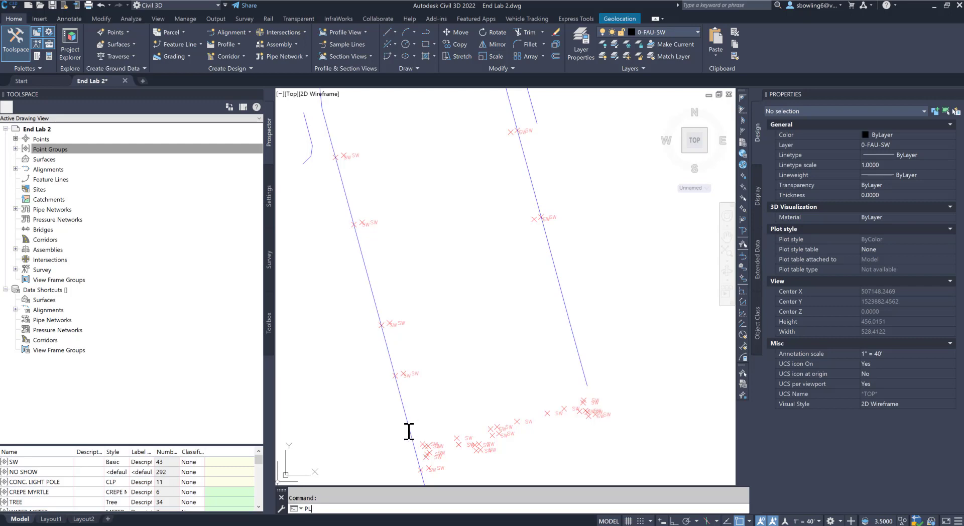
# - Start a polyline at the northernmost SW point on the west road edge and trace the inner SW points southward
pyautogui.press('Return')
pyautogui.scroll(-3, 510, 409)
pyautogui.scroll(5, 395, 308)
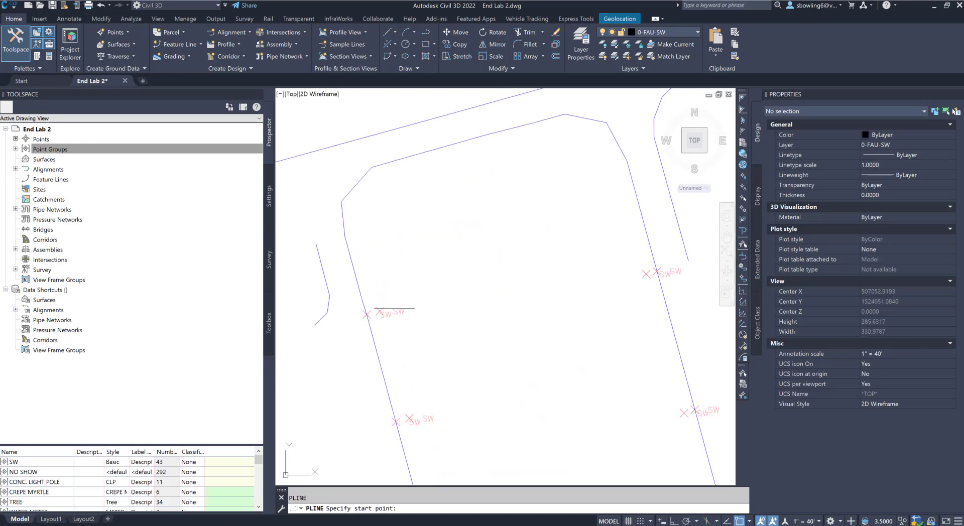
pyautogui.click(367, 314)
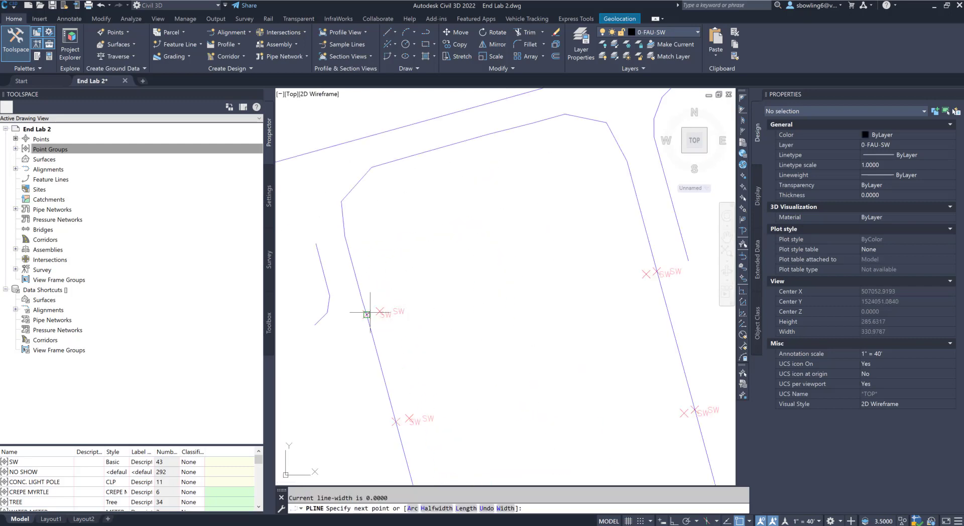
pyautogui.click(379, 312)
pyautogui.click(410, 418)
pyautogui.scroll(-6, 402, 282)
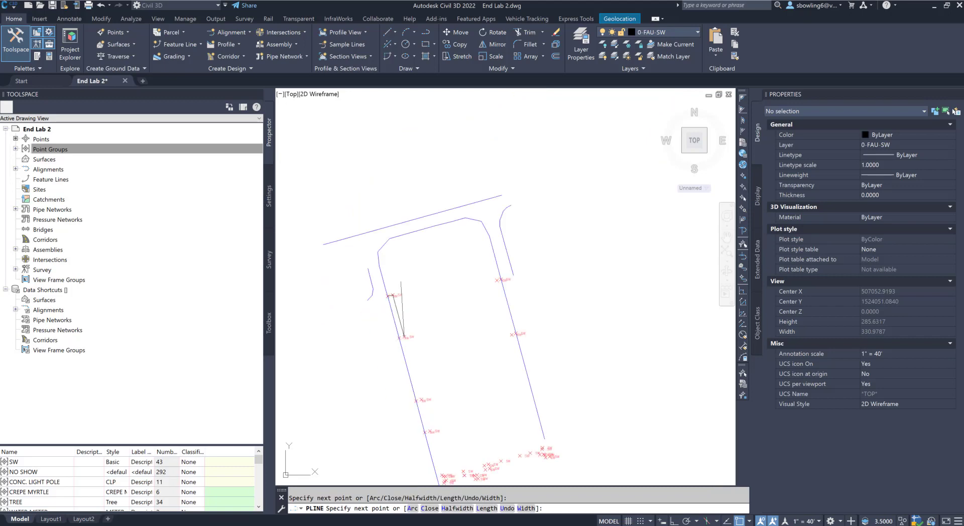
pyautogui.click(413, 354)
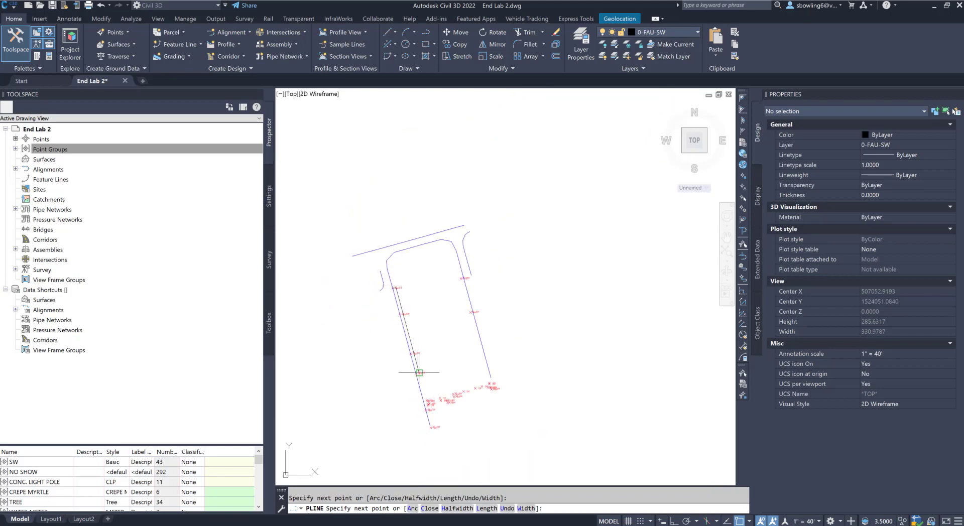
pyautogui.scroll(6, 407, 379)
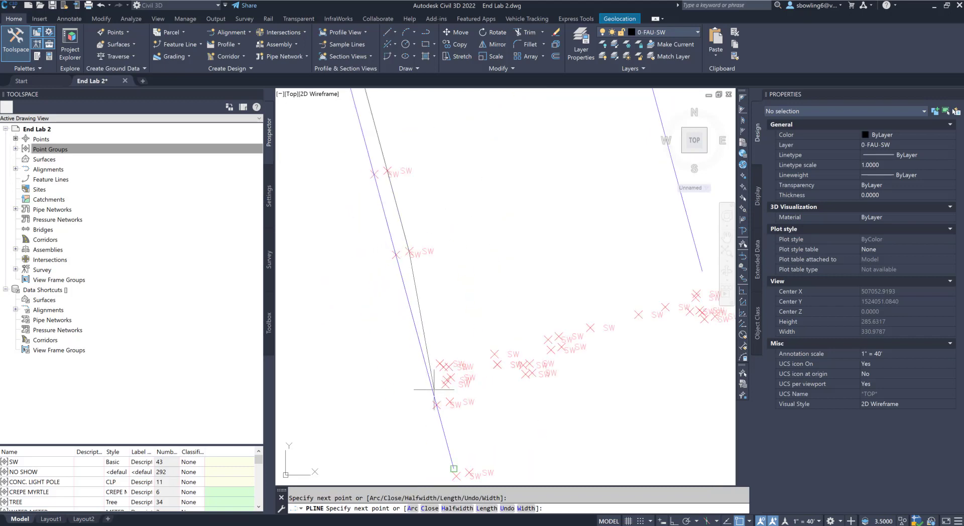
# - Turn on the Node object snap and continue the polyline around the upper SW points at the southwest sidewalk corner
pyautogui.click(748, 521)
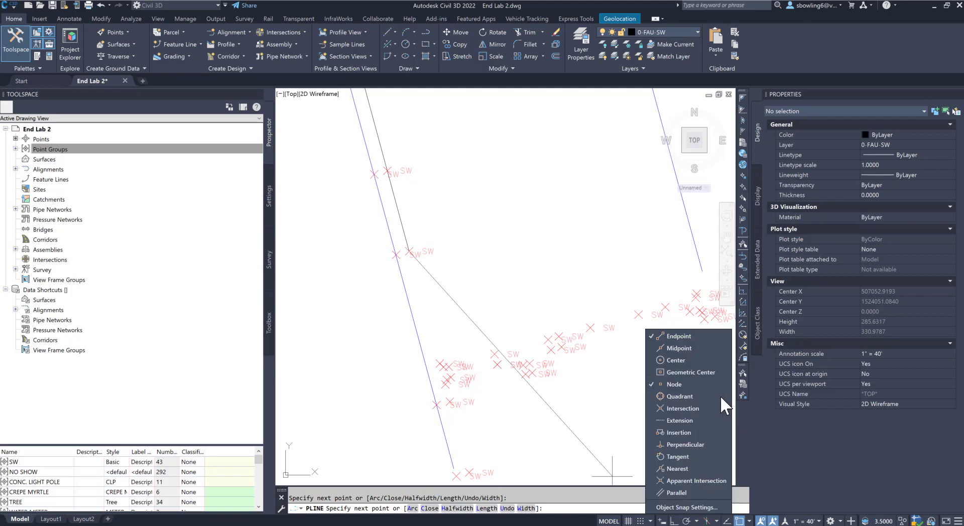
pyautogui.click(676, 384)
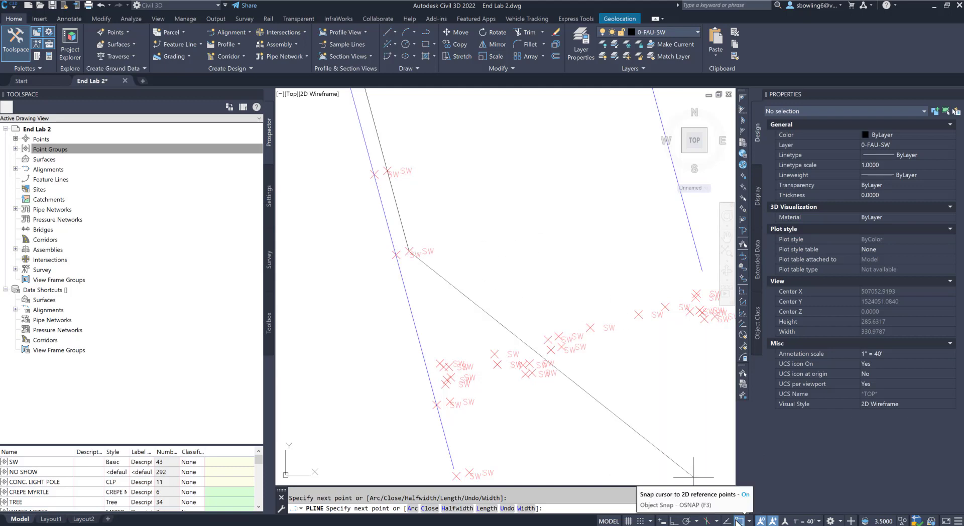
pyautogui.click(449, 367)
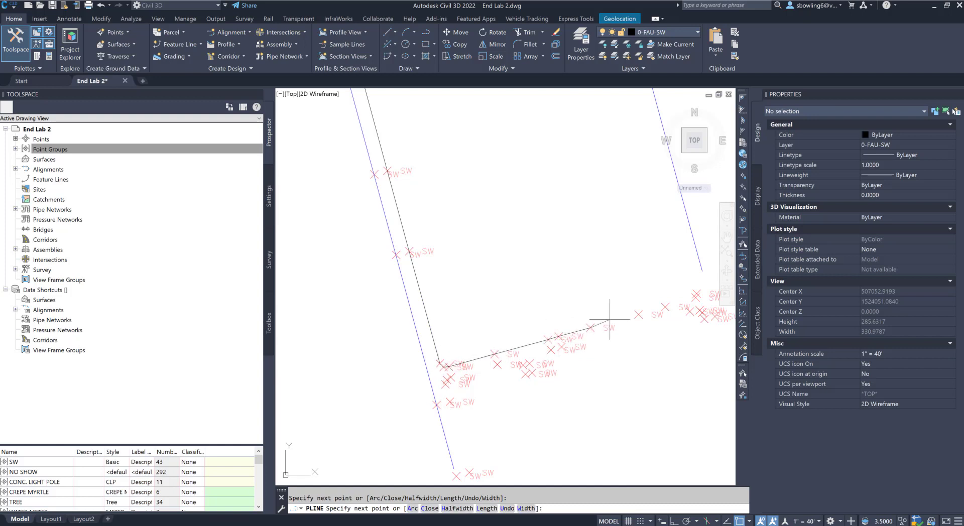
# - Continue the polyline east along the northern row of SW points on the cross sidewalk to the inner southeast corner
pyautogui.scroll(-1, 653, 316)
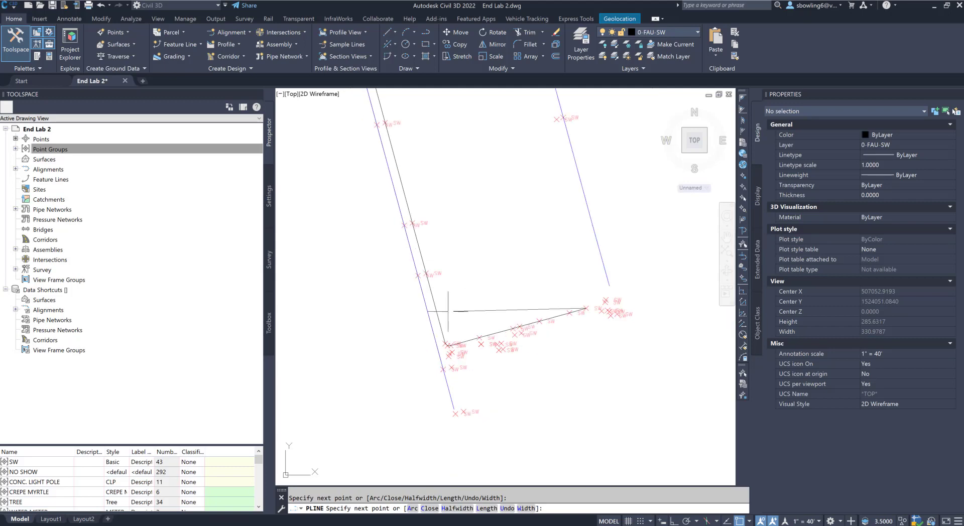
pyautogui.scroll(3, 617, 313)
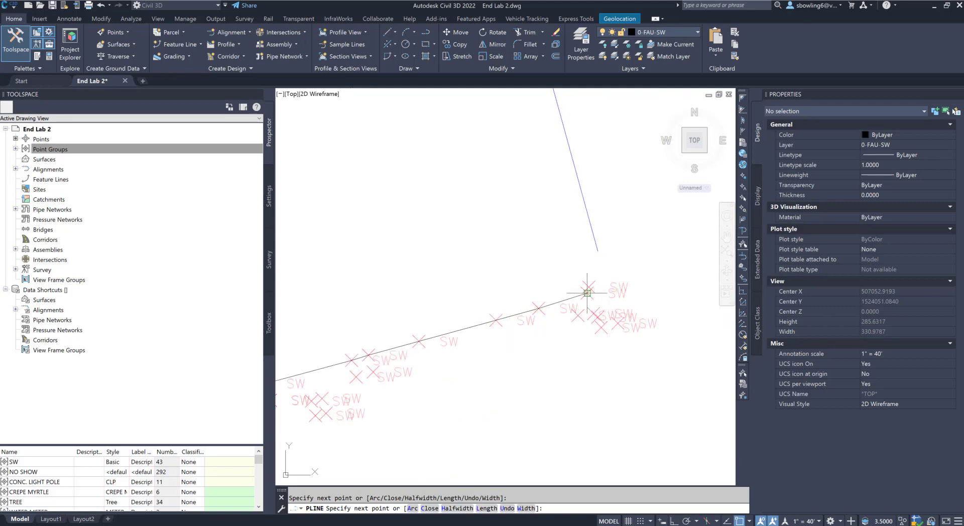
pyautogui.scroll(-5, 589, 287)
pyautogui.click(589, 305)
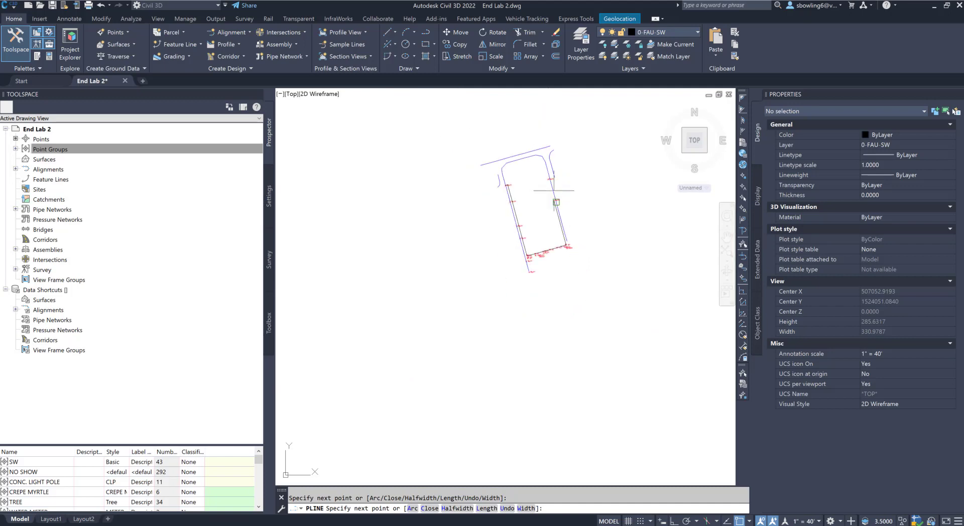
# - Trace the east sidewalk north along its inner SW points and back south along its outer points to the southeast corner
pyautogui.scroll(4, 555, 196)
pyautogui.click(547, 208)
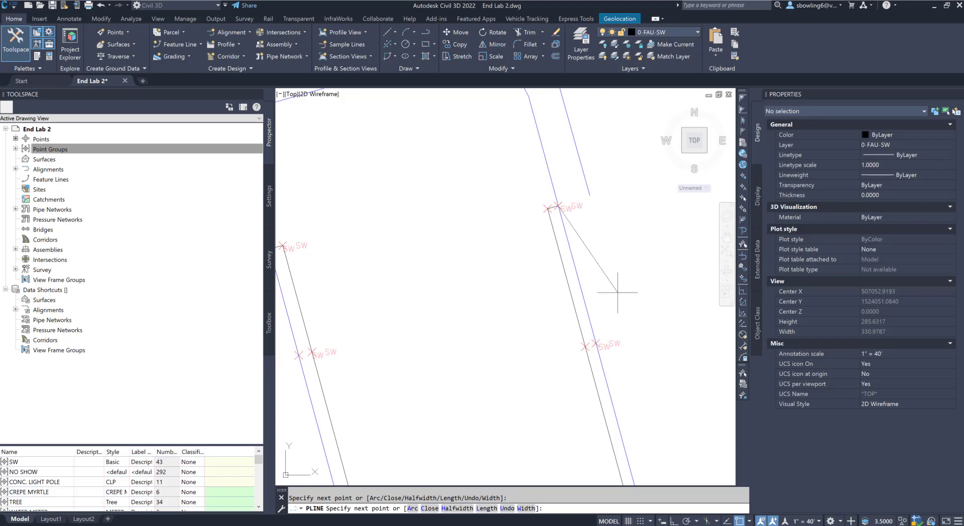
pyautogui.scroll(3, 591, 344)
pyautogui.click(605, 341)
pyautogui.scroll(-6, 530, 207)
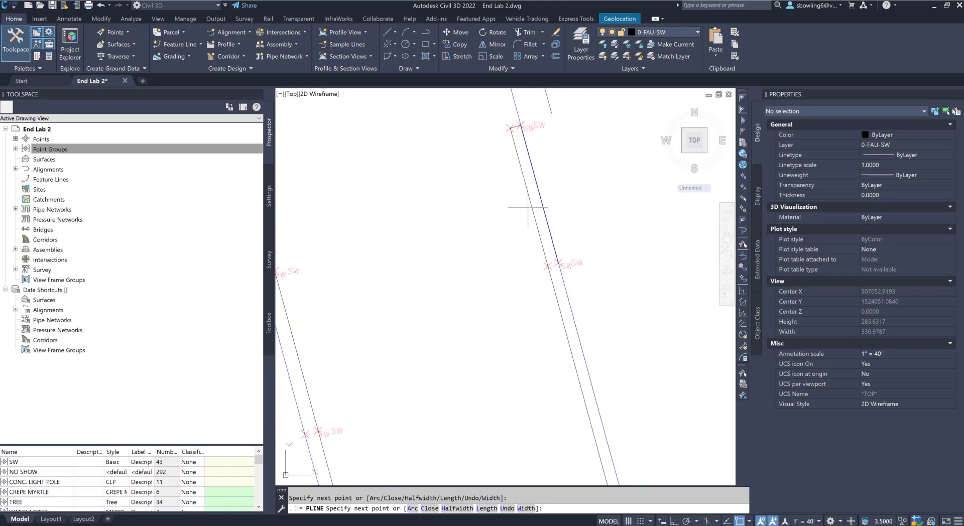
pyautogui.scroll(6, 573, 342)
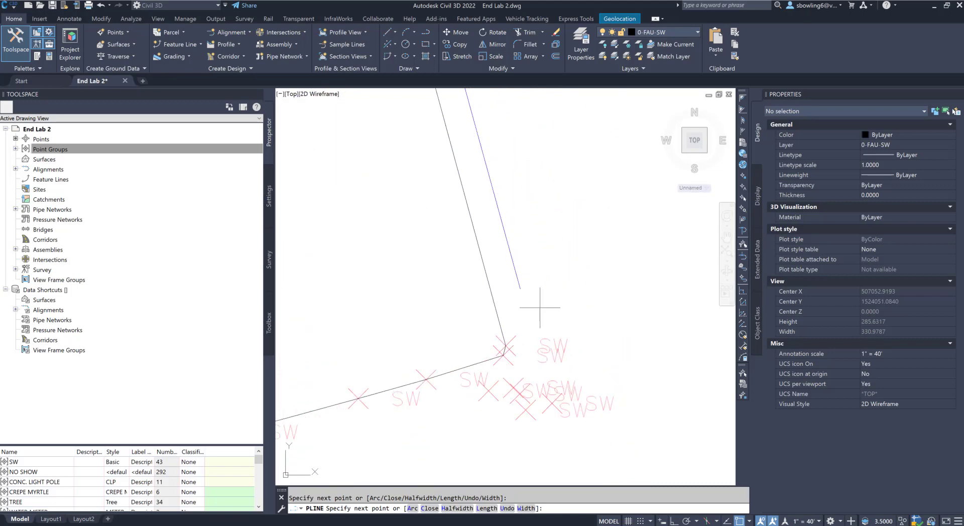
pyautogui.click(552, 404)
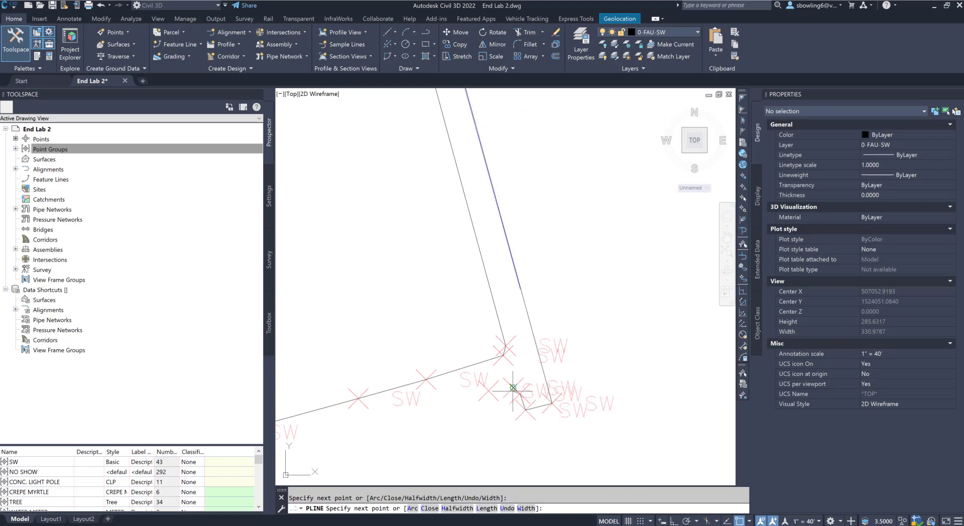
# - Continue the polyline west from the southeast corner along the southern row of SW points on the cross sidewalk
pyautogui.scroll(-6, 606, 343)
pyautogui.scroll(4, 497, 376)
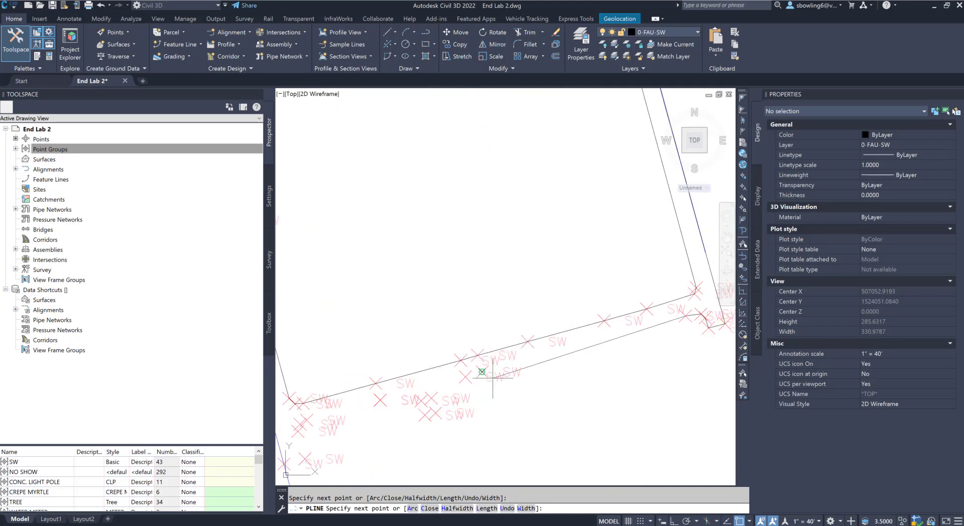
pyautogui.click(380, 400)
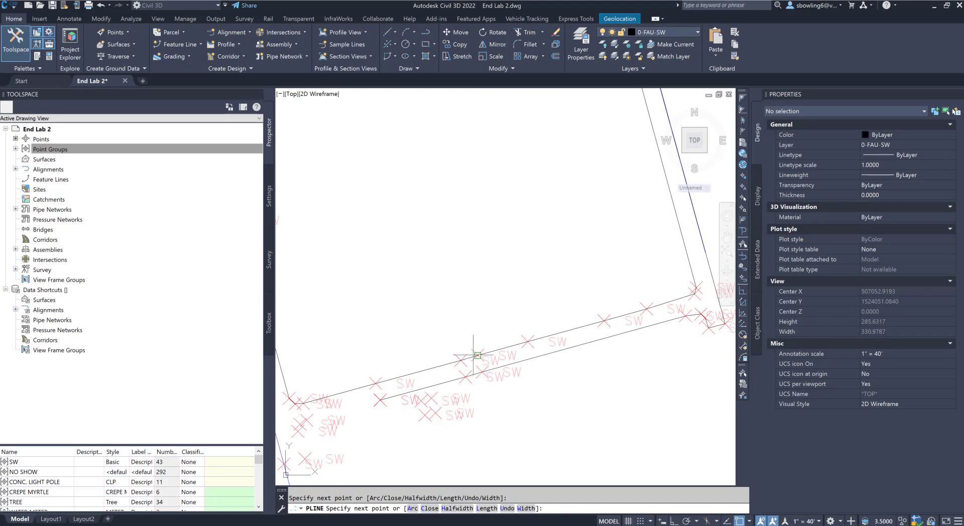
# - Trace the polyline around the lower southwest corner points and end it at the southernmost inner SW point of the west sidewalk
pyautogui.scroll(-4, 522, 339)
pyautogui.scroll(5, 509, 364)
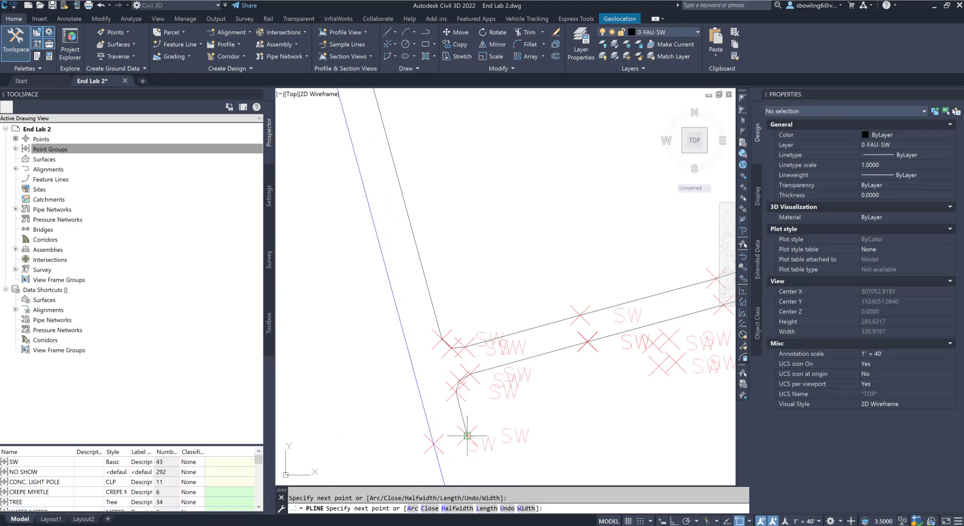
pyautogui.scroll(-3, 467, 395)
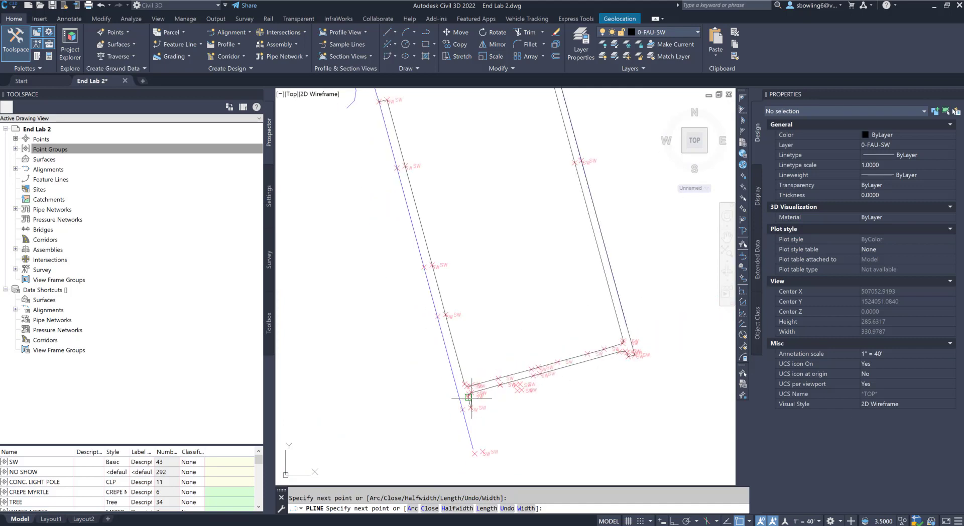
pyautogui.click(483, 452)
pyautogui.press('Return')
# - Draw a second polyline from the southernmost outer SW point north along the west sidewalk edge to its northernmost point
pyautogui.press('Return')
pyautogui.click(475, 453)
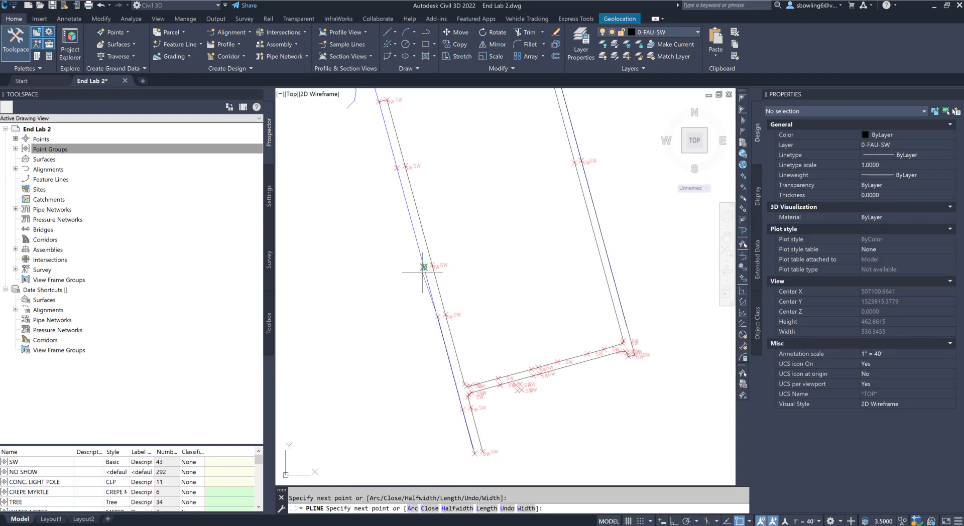
pyautogui.click(397, 167)
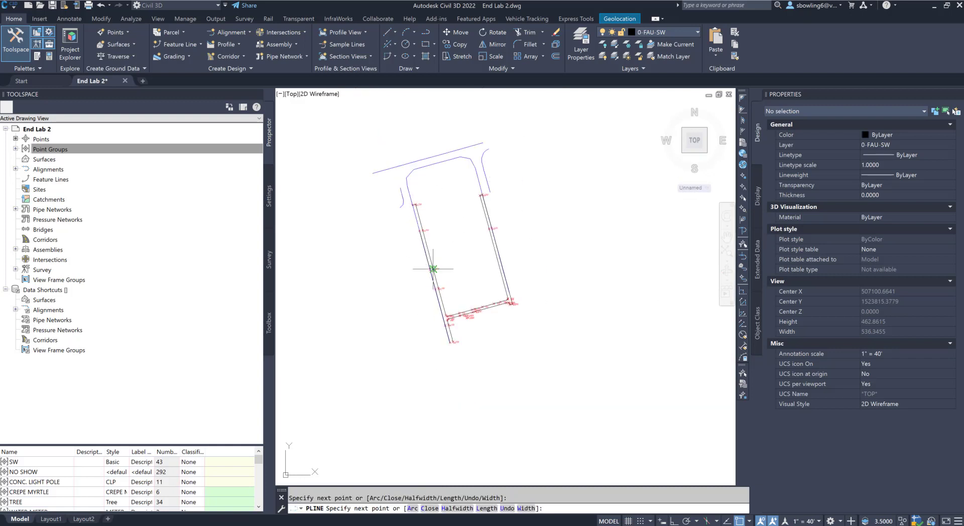
pyautogui.scroll(3, 400, 171)
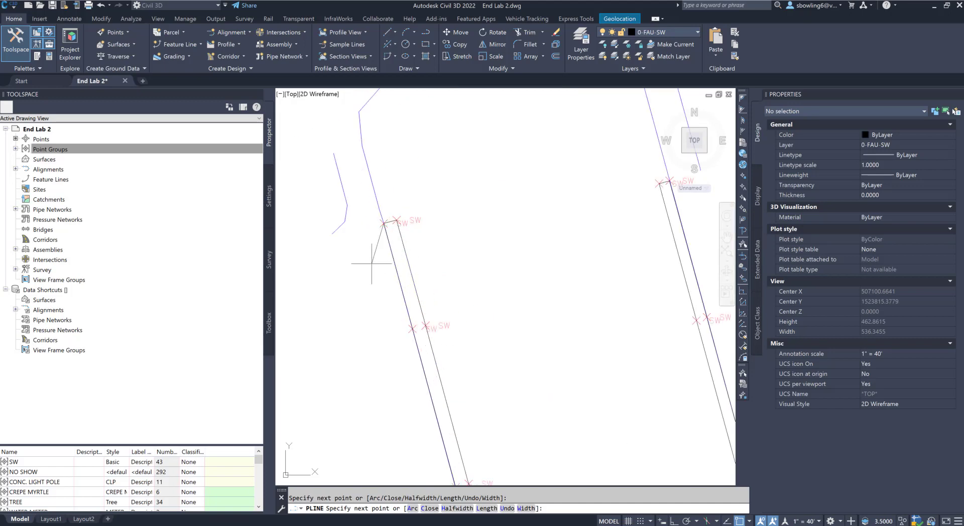
pyautogui.scroll(-5, 402, 227)
pyautogui.press('Escape')
# - Draw a short polyline joining the two western points of the four-point SW cluster just south of the cross sidewalk
pyautogui.scroll(7, 452, 367)
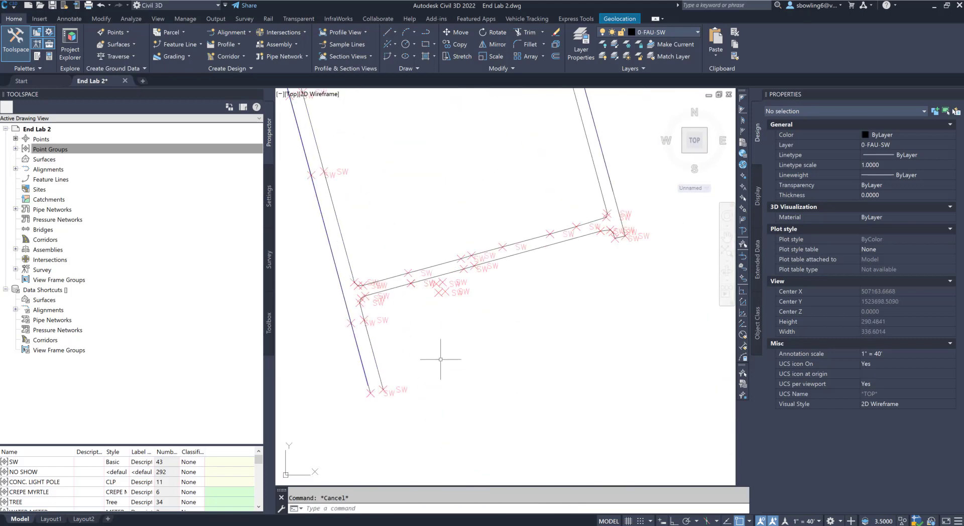
pyautogui.write('PL')
pyautogui.press('Return')
pyautogui.scroll(7, 434, 296)
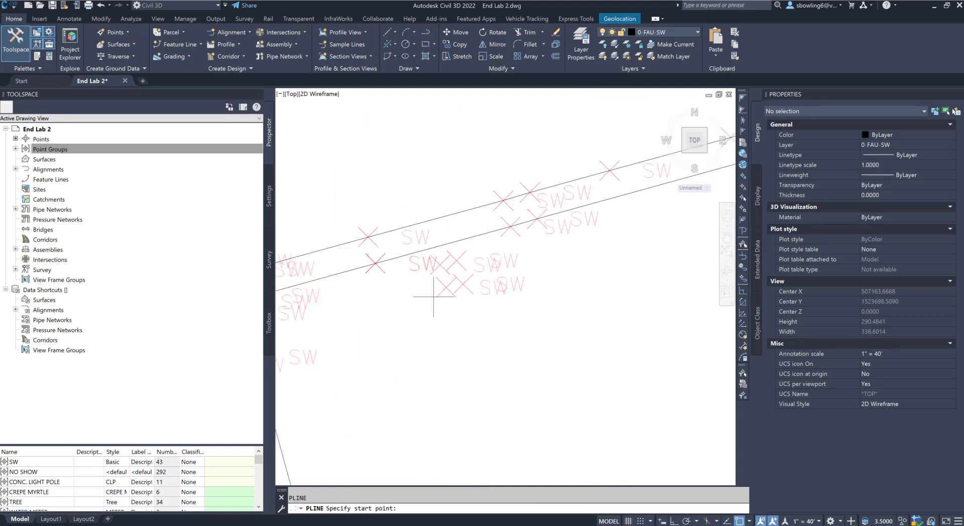
pyautogui.click(453, 282)
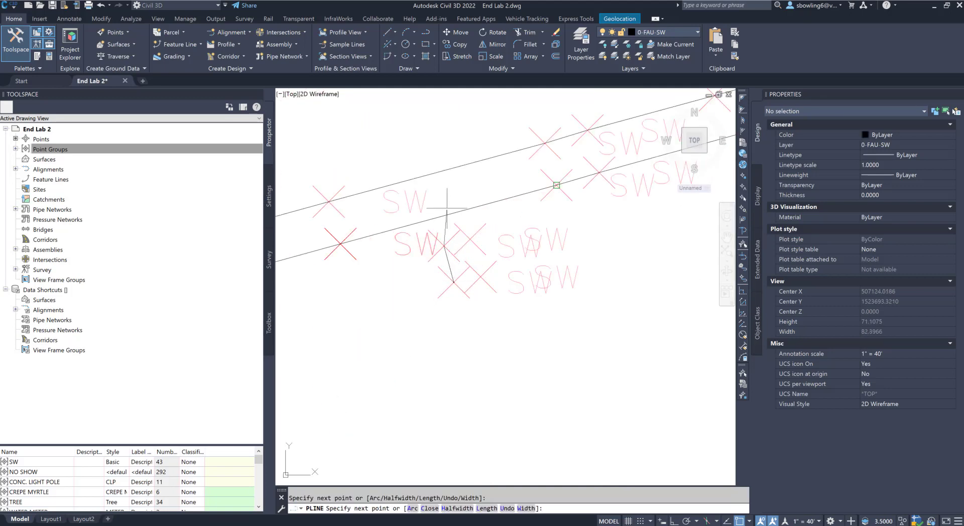
pyautogui.click(444, 247)
pyautogui.press('Escape')
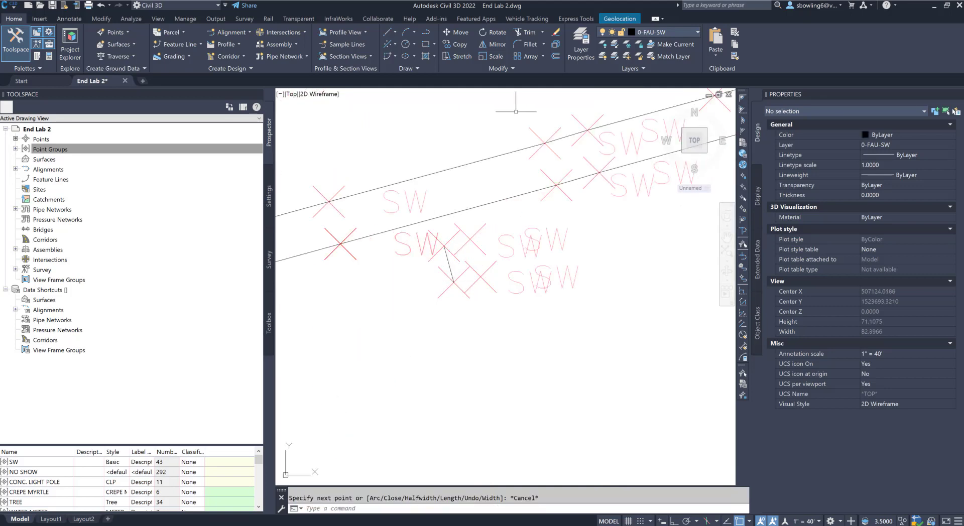
# - Display the aerial online map behind the drawing and accept the use of Online Map Data
pyautogui.click(621, 17)
pyautogui.click(164, 45)
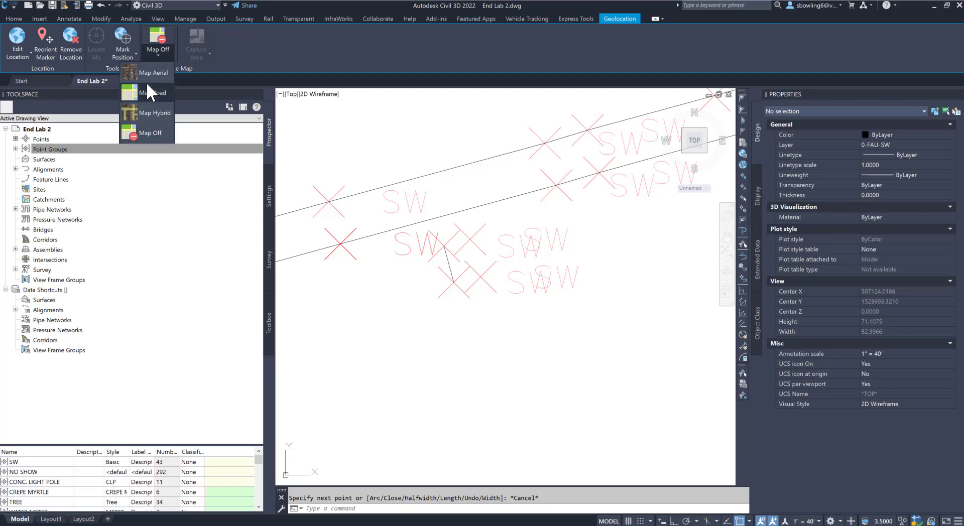
pyautogui.click(147, 75)
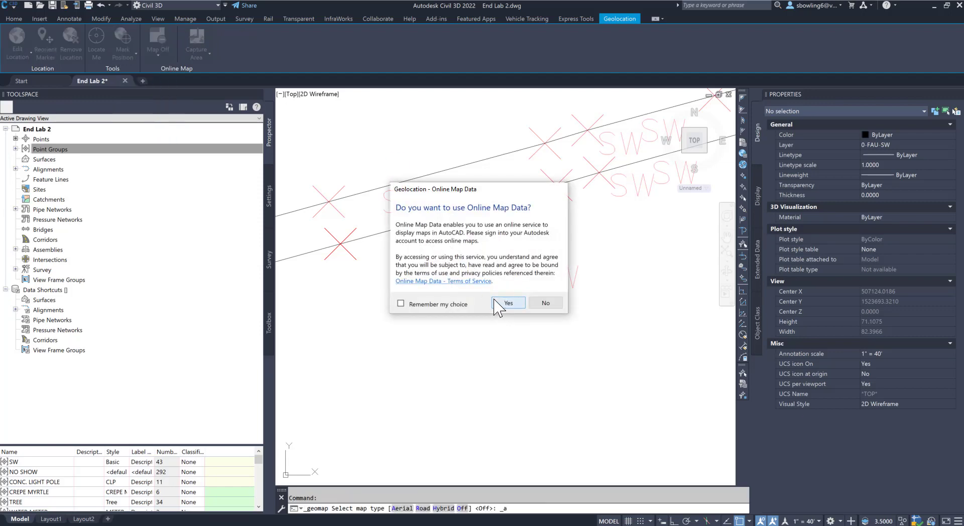
pyautogui.click(508, 303)
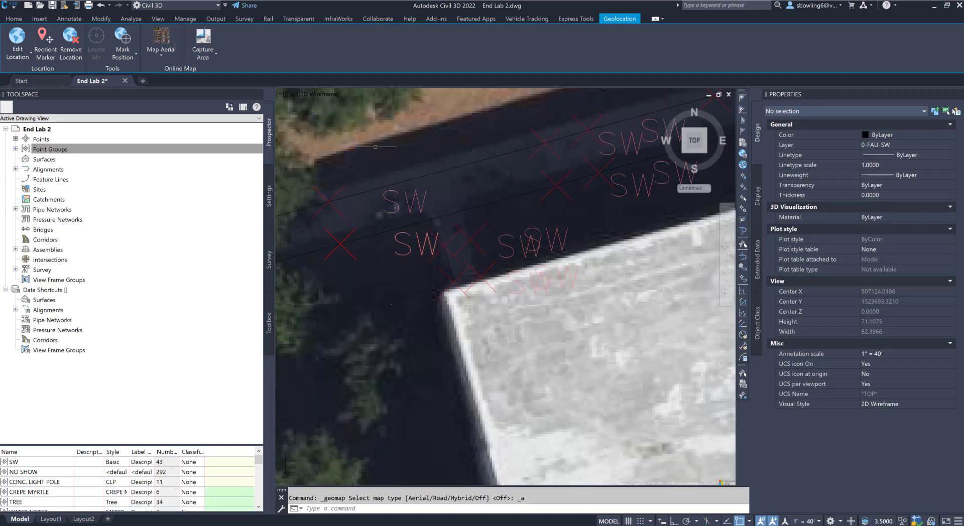
pyautogui.click(13, 19)
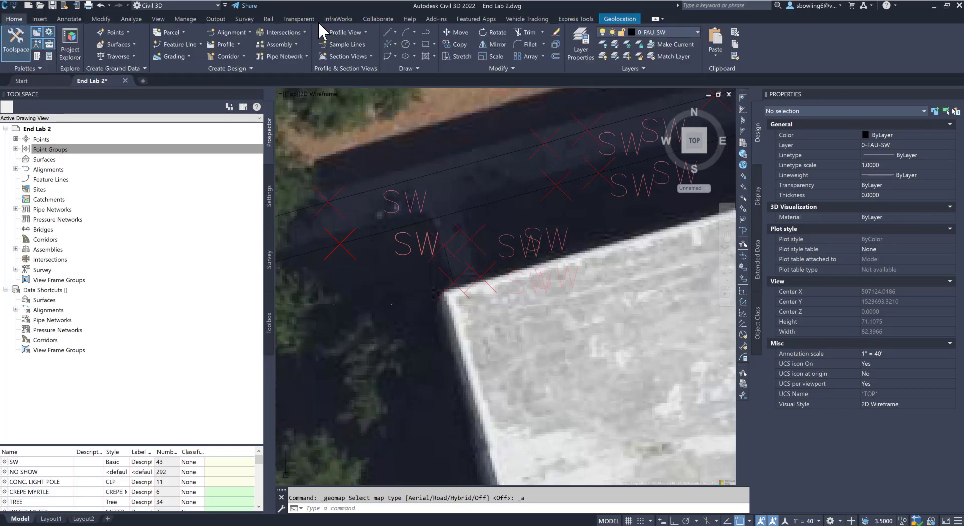
pyautogui.click(415, 32)
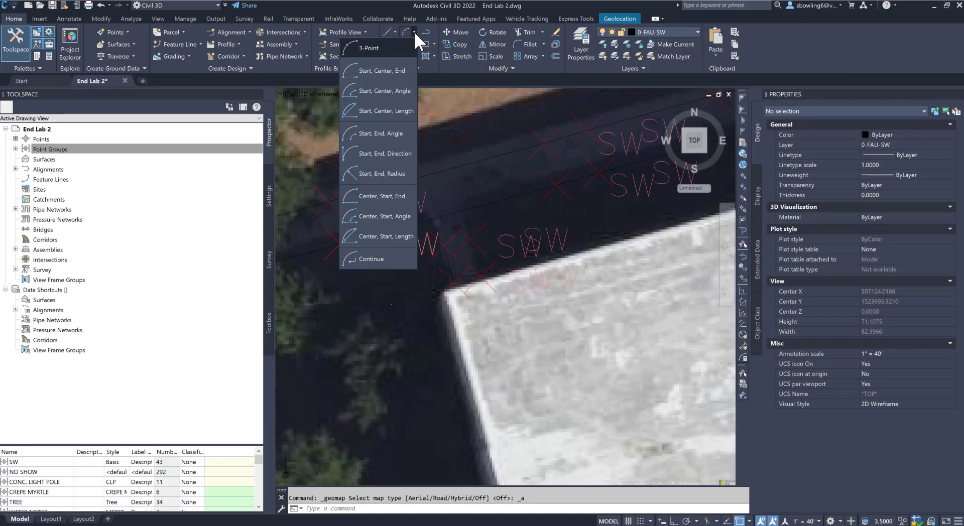
pyautogui.click(474, 189)
pyautogui.press('Escape')
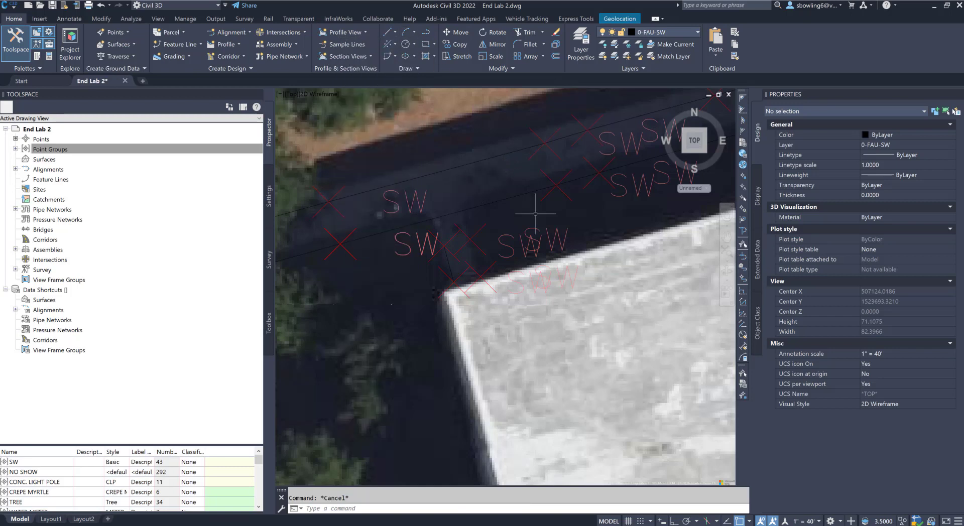
# - Trim away the polyline segments between the upper SW points at the inner southwest sidewalk corner
pyautogui.scroll(-4, 527, 209)
pyautogui.scroll(6, 372, 221)
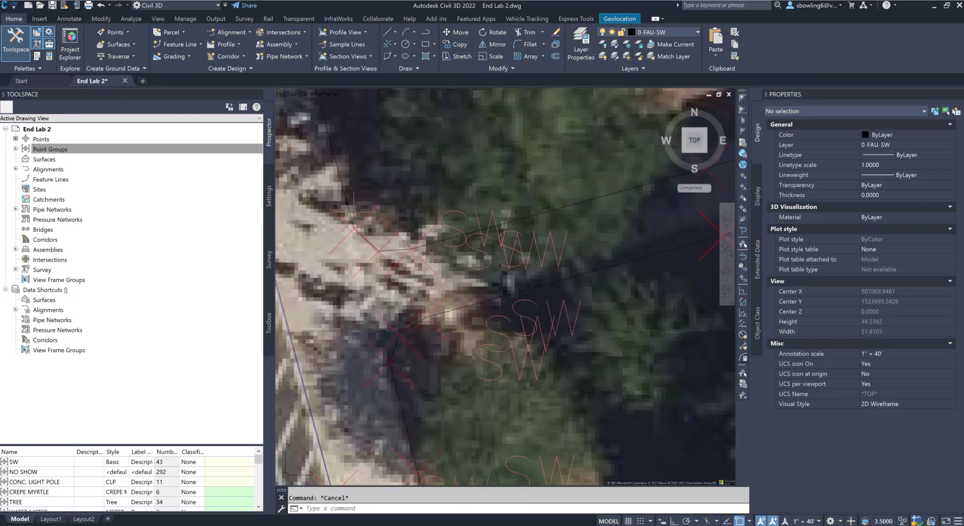
pyautogui.click(399, 251)
pyautogui.press('Escape')
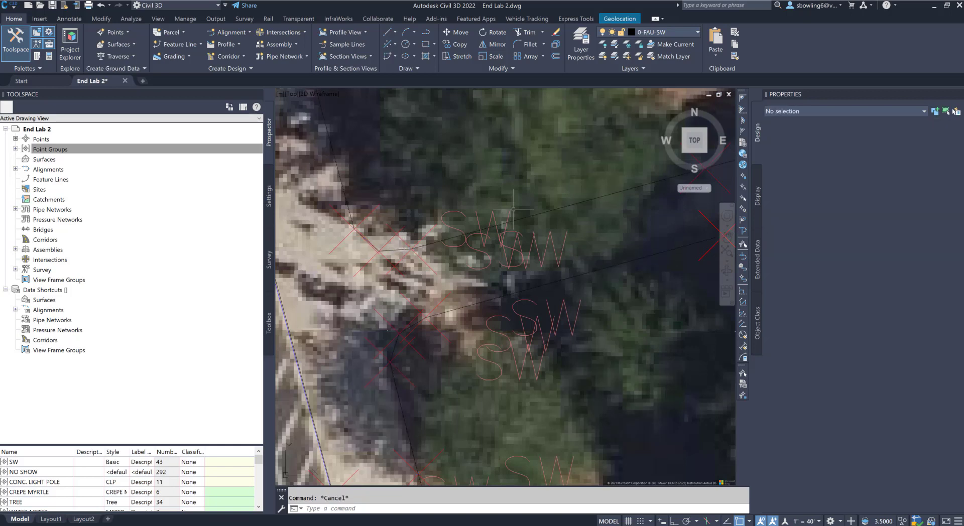
pyautogui.write('TR')
pyautogui.press('Return')
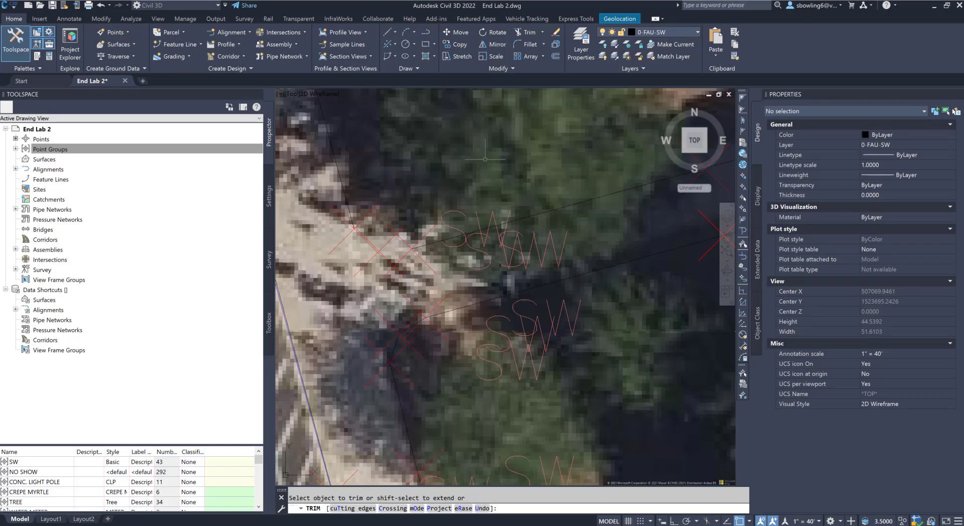
pyautogui.press('Escape')
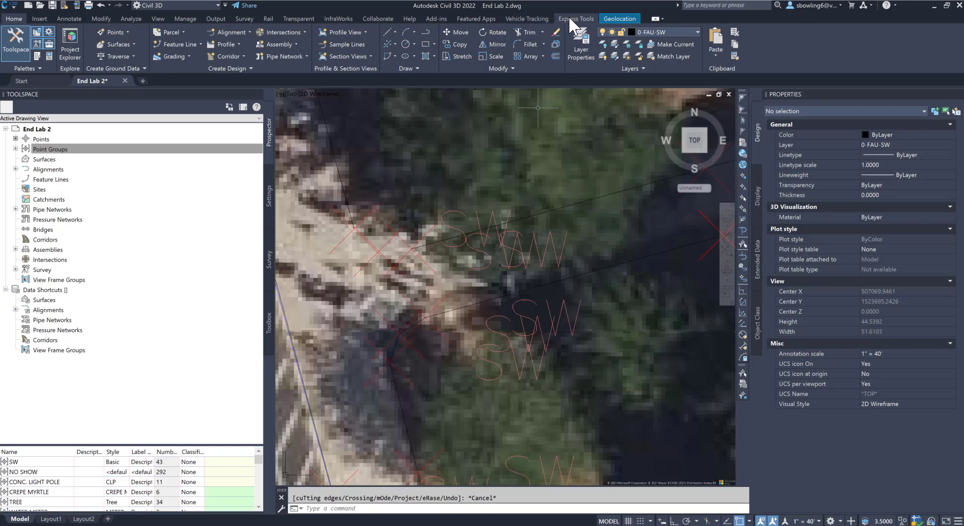
# - Turn off the aerial online map
pyautogui.click(616, 19)
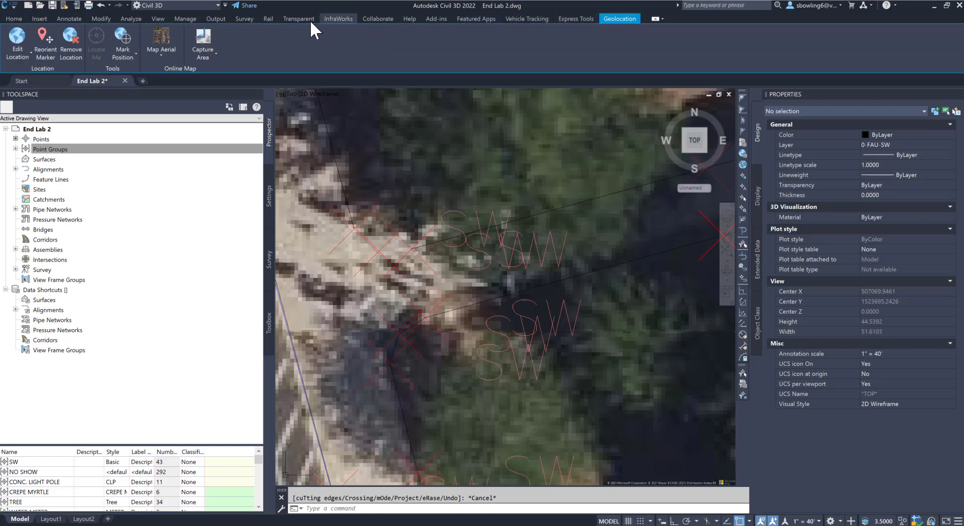
pyautogui.click(161, 50)
pyautogui.click(157, 133)
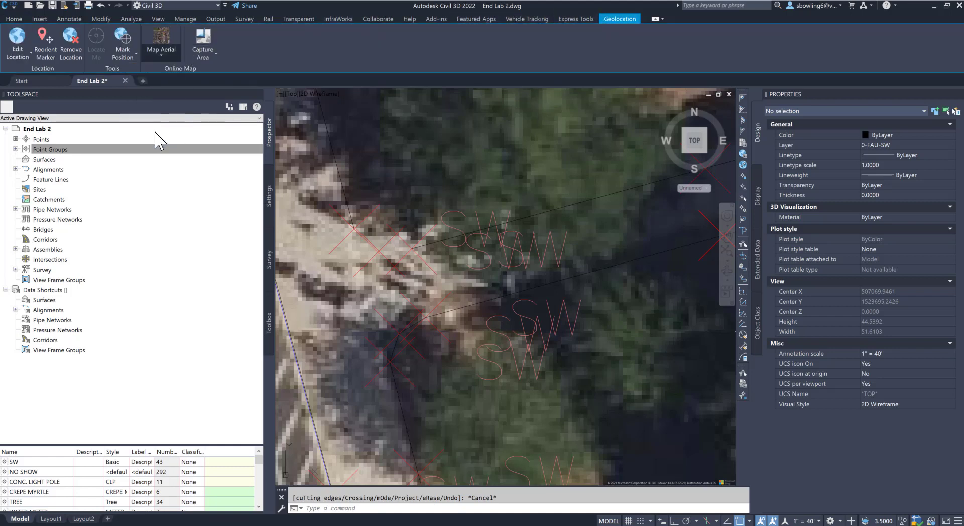
# - Set the annotation scale to 1" = 10' to shrink the SW point markers and labels
pyautogui.click(380, 247)
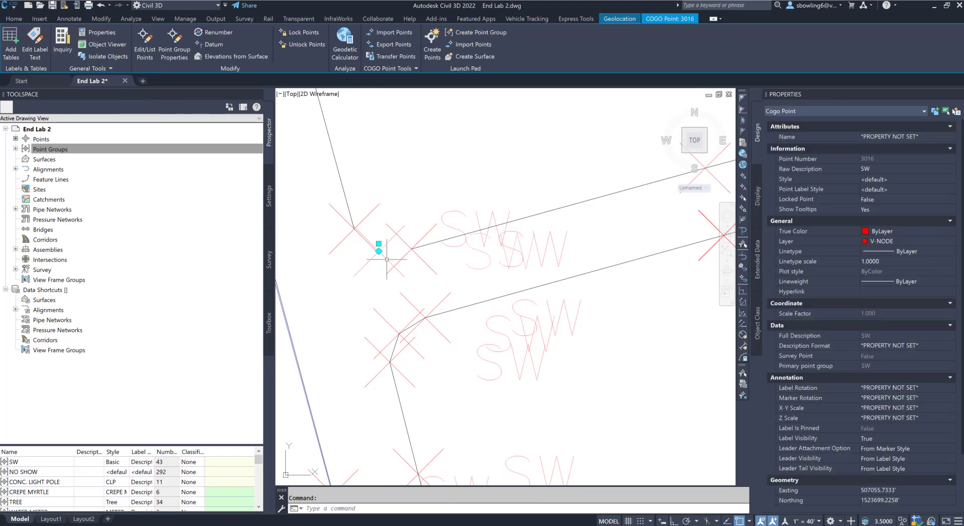
pyautogui.click(818, 521)
pyautogui.click(749, 276)
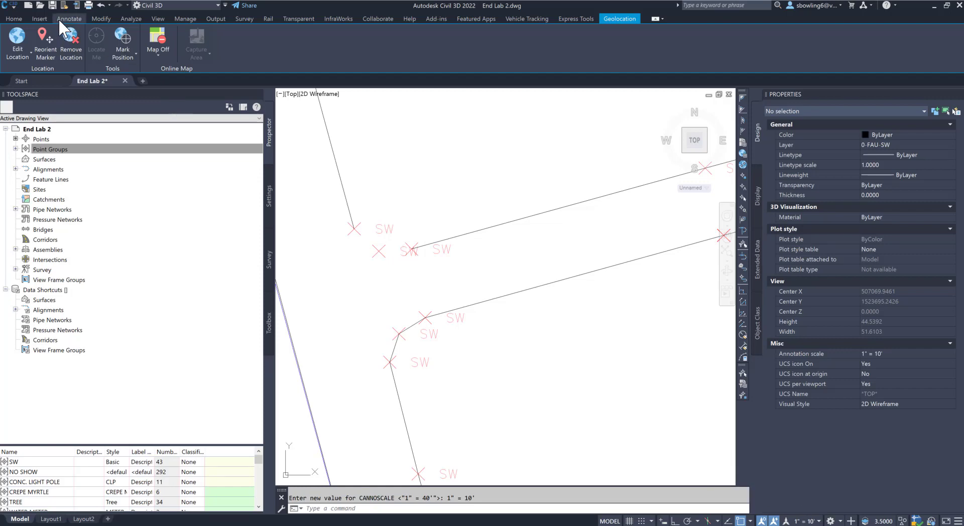
# - Draw a three-point arc through the upper three SW points to close the gap at the southwest sidewalk corner
pyautogui.click(14, 19)
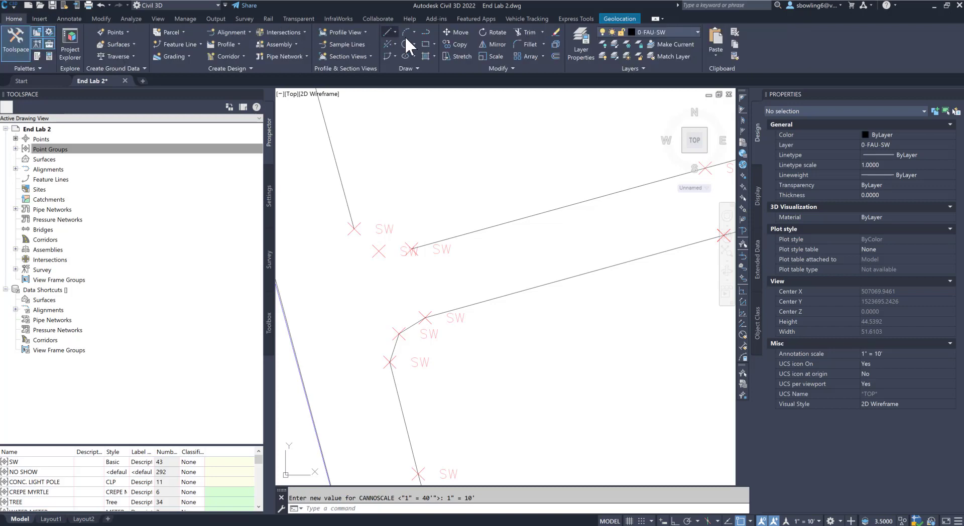
pyautogui.click(415, 31)
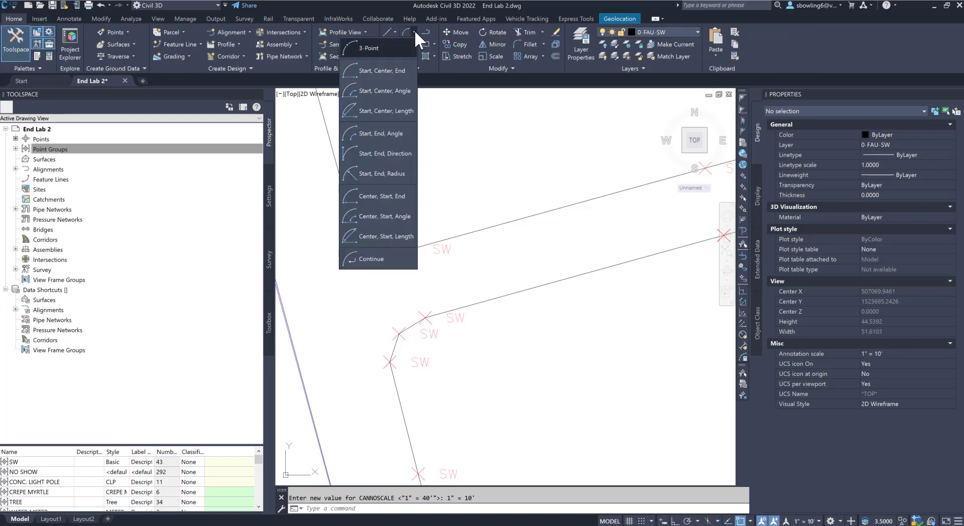
pyautogui.click(361, 45)
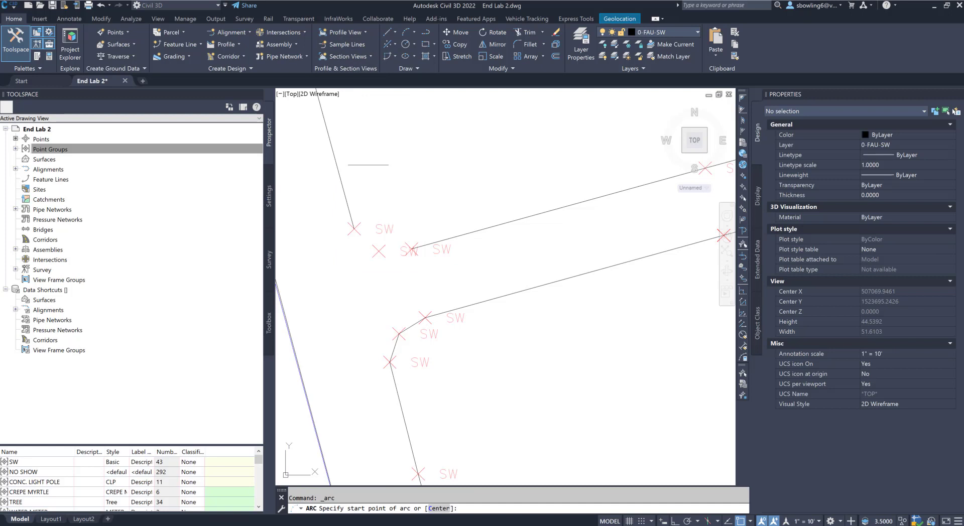
pyautogui.click(354, 229)
pyautogui.click(380, 251)
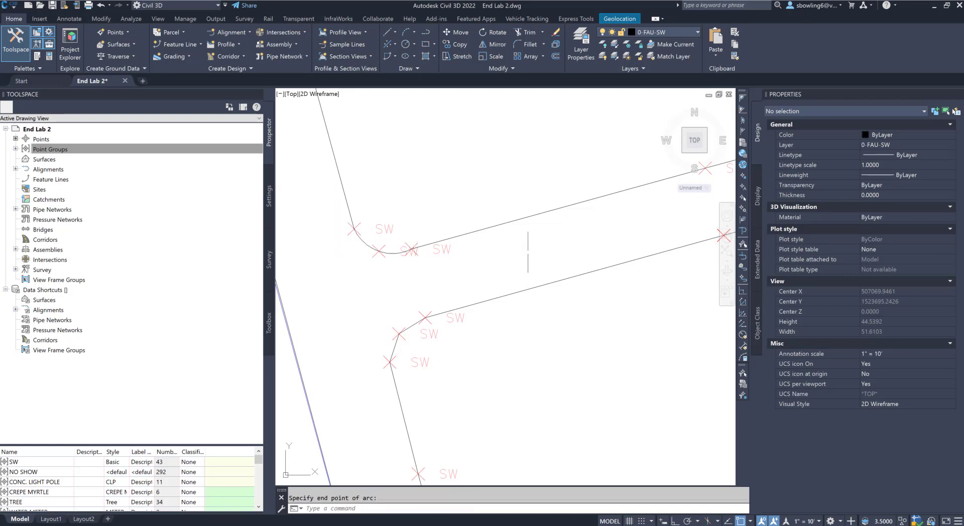
pyautogui.press('Escape')
# - Trim away the polyline segments between the lower three SW points at the southwest sidewalk corner
pyautogui.write('tr')
pyautogui.press('Return')
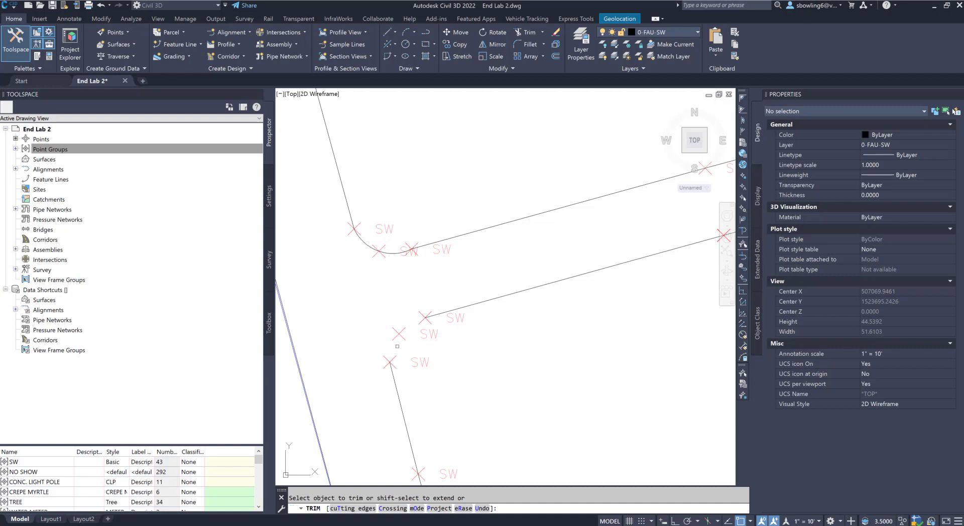
pyautogui.press('Escape')
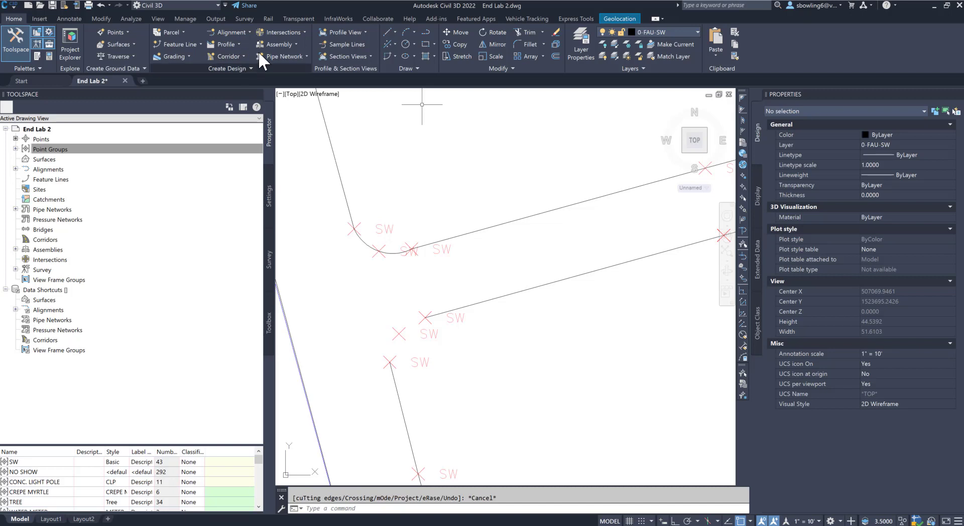
# - Draw a three-point arc through the lower three SW points at the southwest sidewalk corner
pyautogui.click(405, 31)
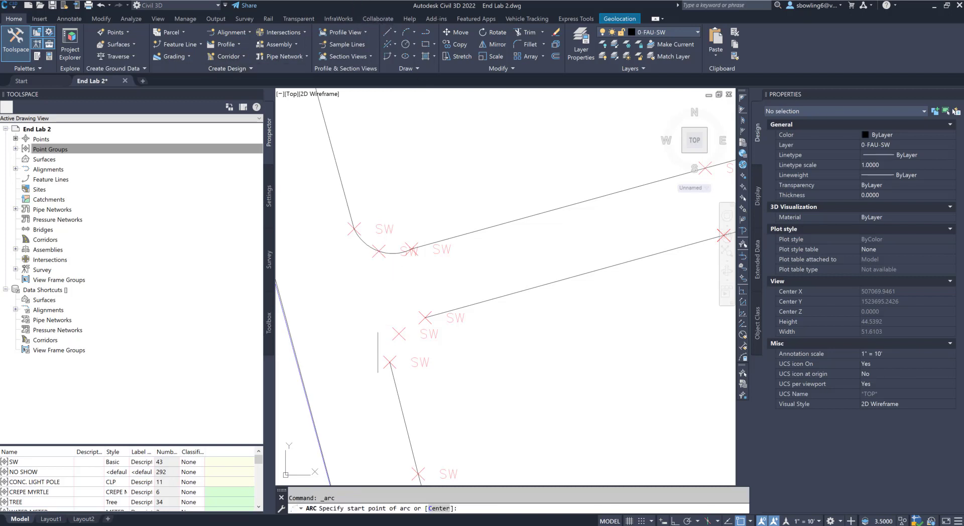
pyautogui.click(390, 362)
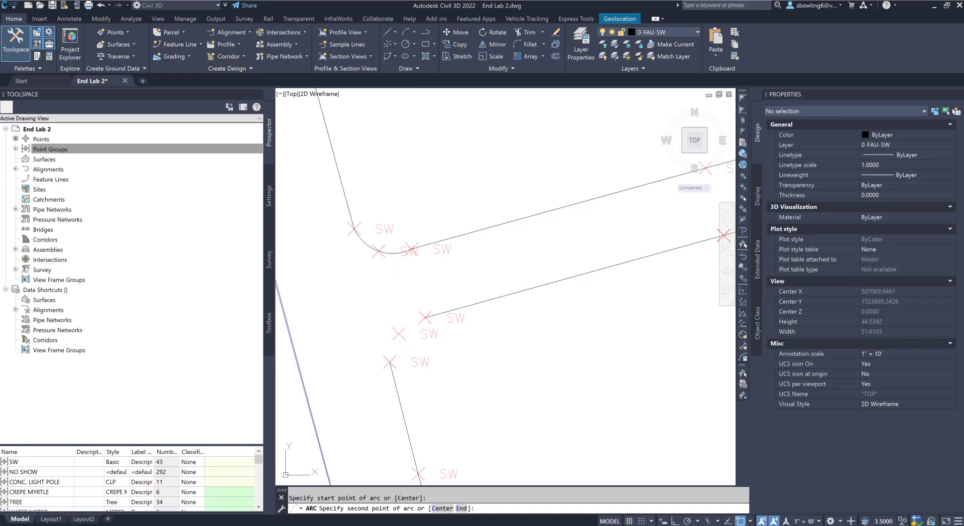
pyautogui.click(399, 334)
pyautogui.press('Escape')
# - Trim the two polyline segments between the three SW points at the east end of the sidewalk's lower edge
pyautogui.scroll(-5, 430, 312)
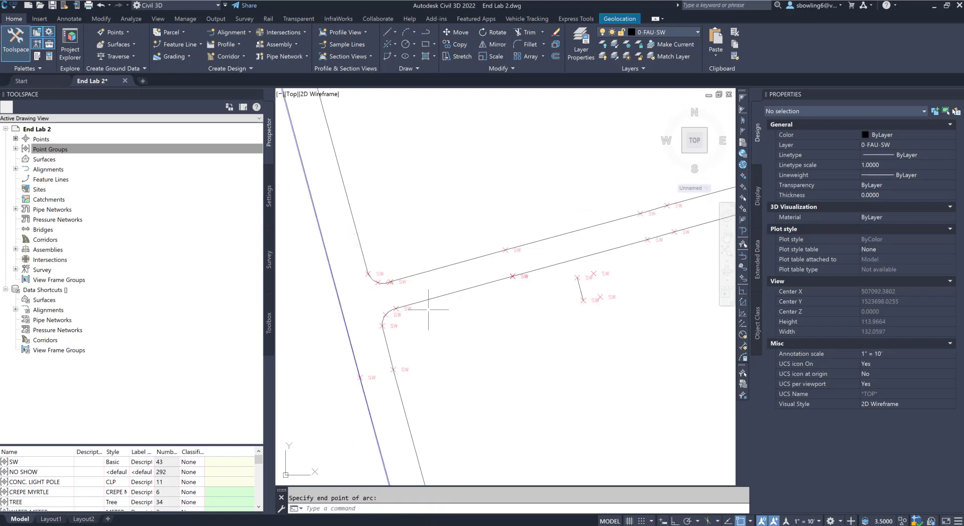
pyautogui.moveTo(502, 284); pyautogui.dragTo(462, 312, button='middle')
pyautogui.scroll(4, 562, 280)
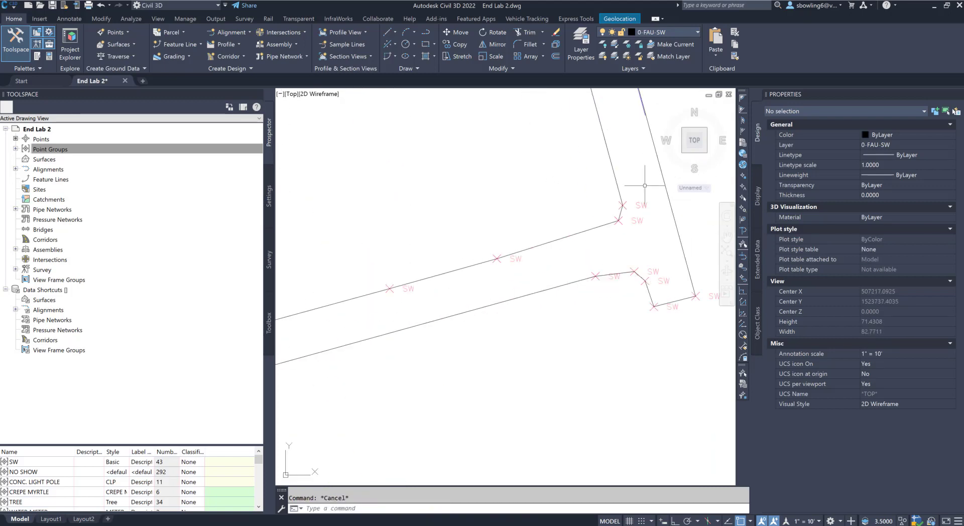
pyautogui.moveTo(645, 185)
pyautogui.mouseDown(button='middle')
pyautogui.moveTo(613, 220)
pyautogui.moveTo(582, 223)
pyautogui.mouseUp(button='middle')
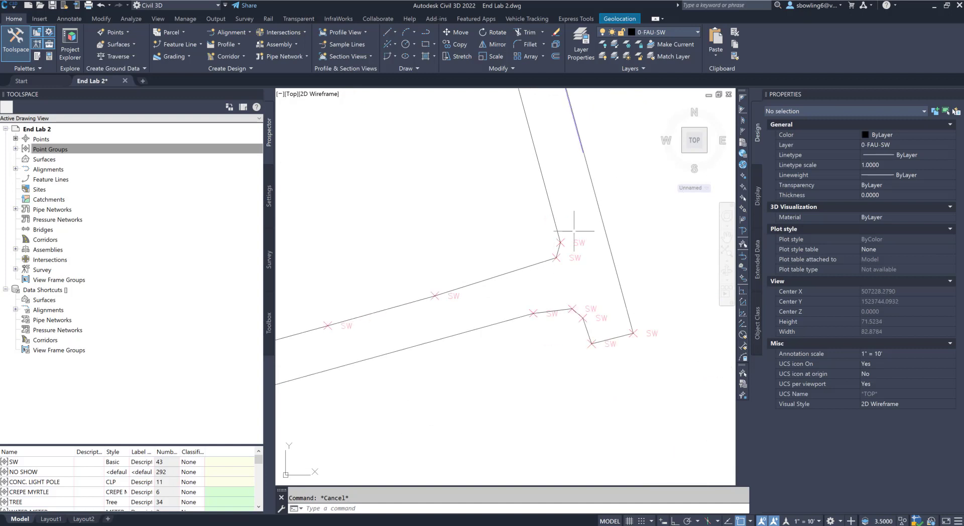
pyautogui.scroll(2, 575, 325)
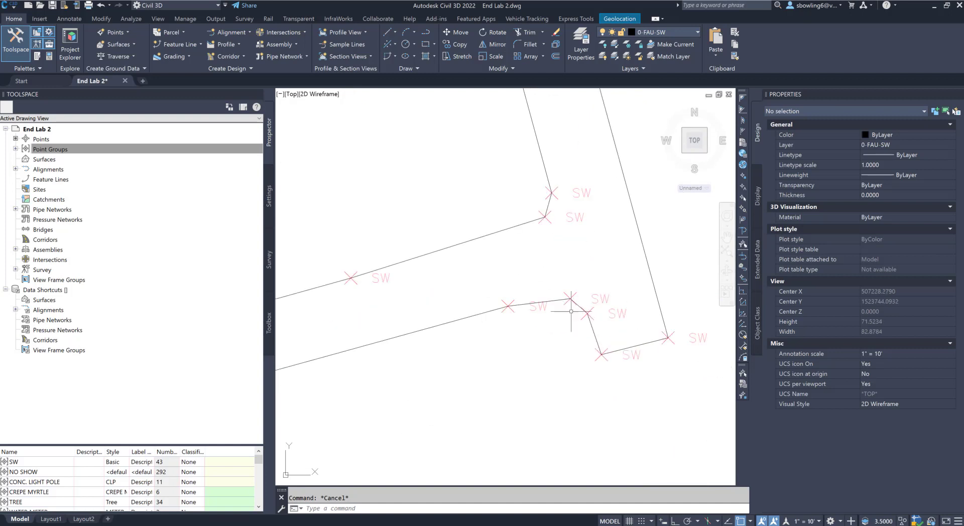
pyautogui.press('Return')
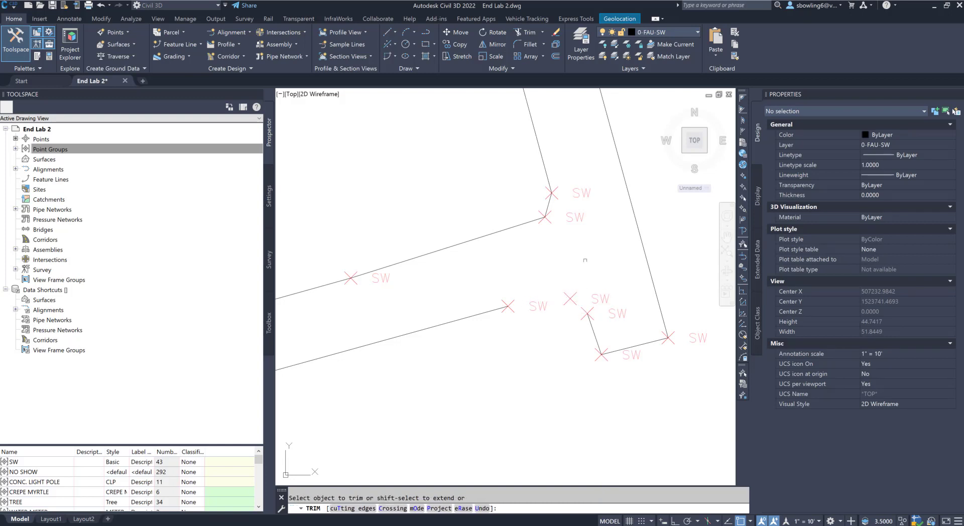
pyautogui.press('Escape')
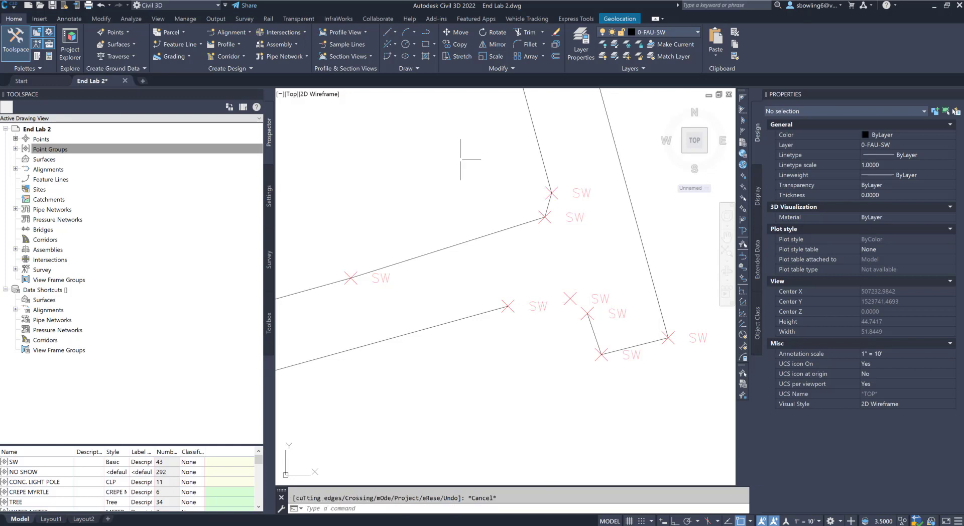
# - Draw a three-point arc through the three SW points at the east end of the sidewalk's lower edge
pyautogui.click(404, 32)
pyautogui.click(508, 306)
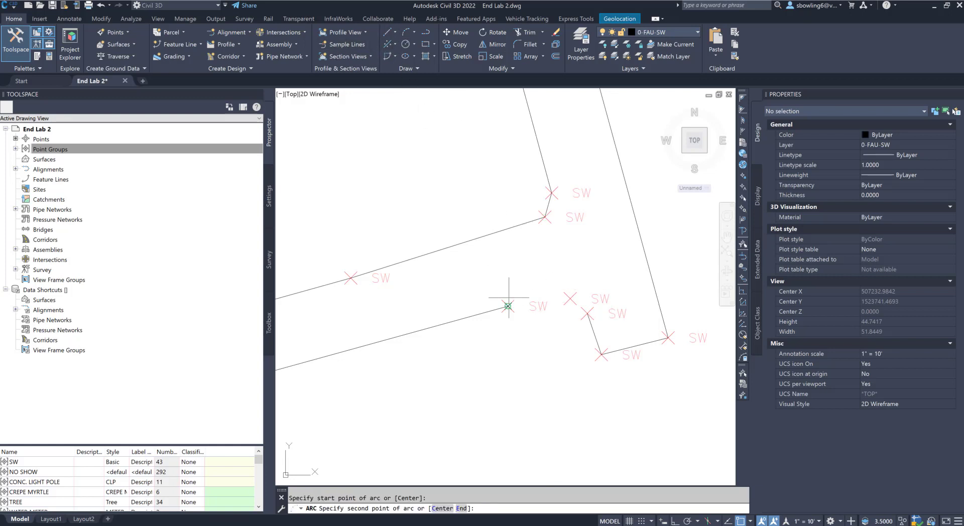
pyautogui.click(587, 315)
pyautogui.press('Escape')
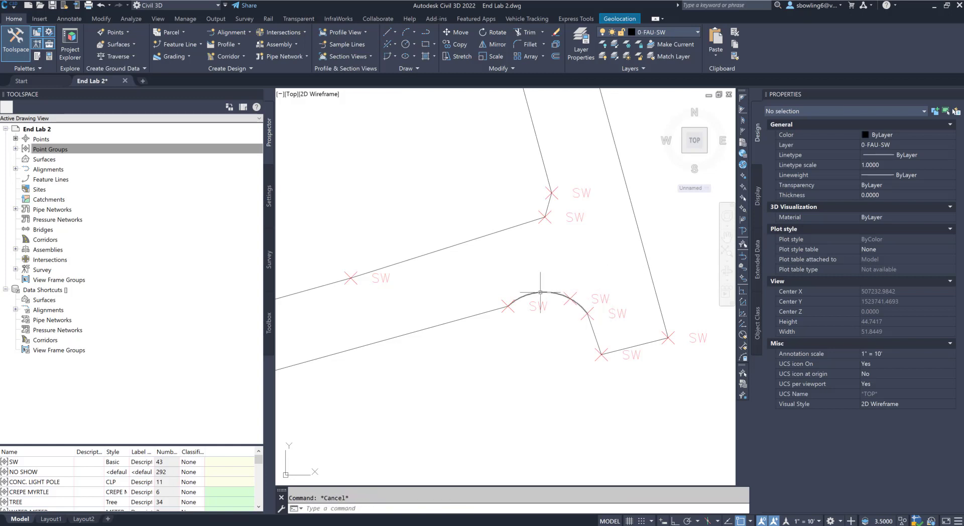
# - Delete the arc at the east corner and undo the edits back to the untrimmed polyline
pyautogui.click(542, 294)
pyautogui.click(549, 292)
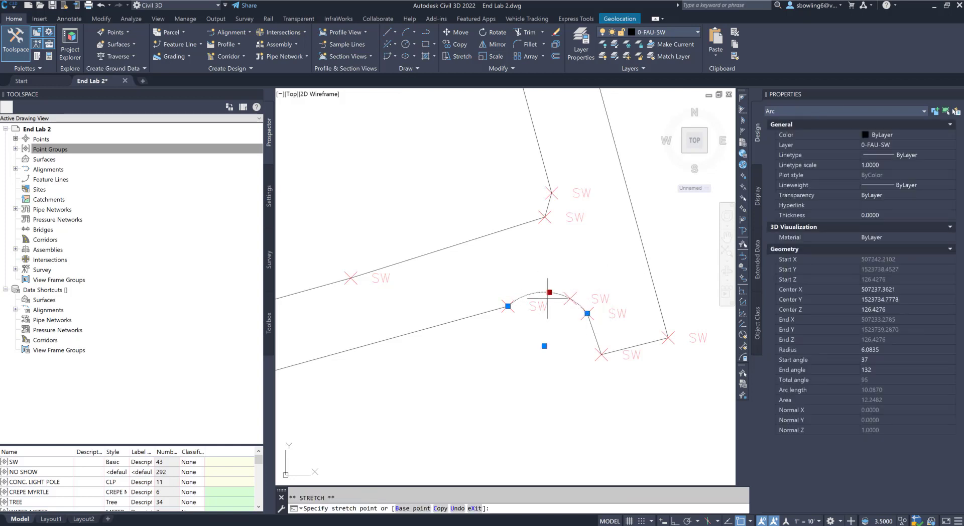
pyautogui.press('Escape')
pyautogui.click(538, 286)
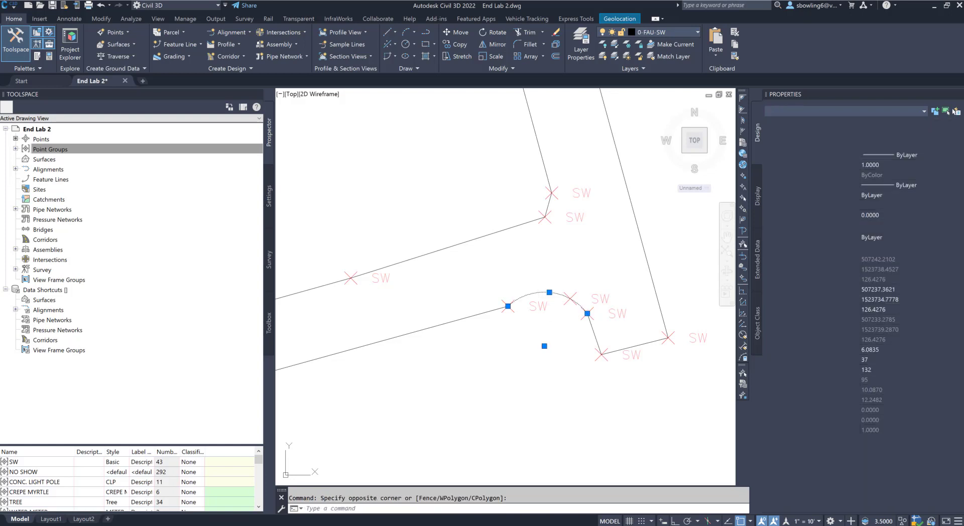
pyautogui.press('Delete')
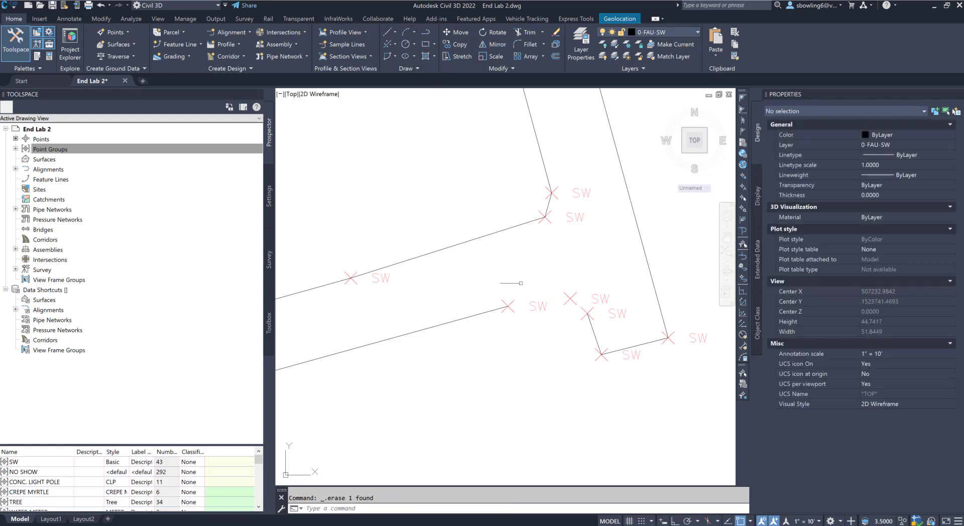
pyautogui.click(102, 6)
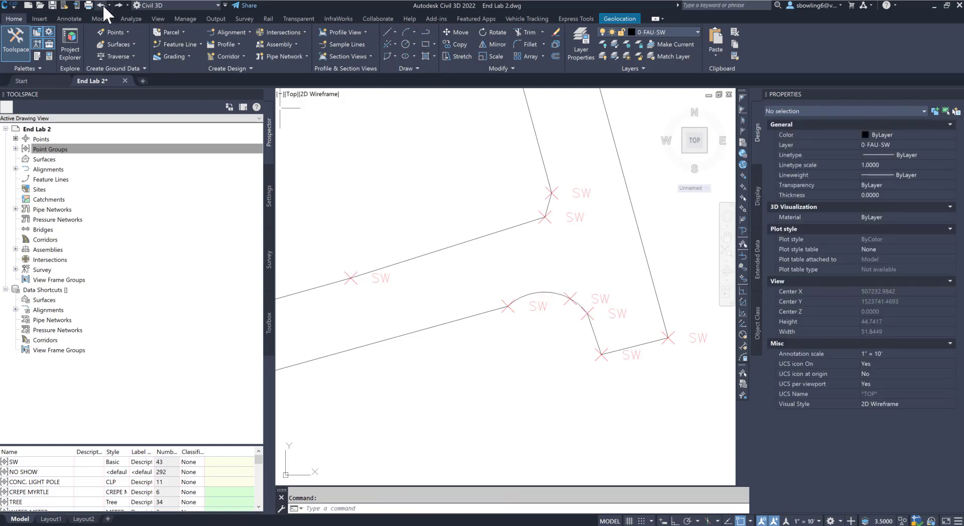
pyautogui.click(103, 6)
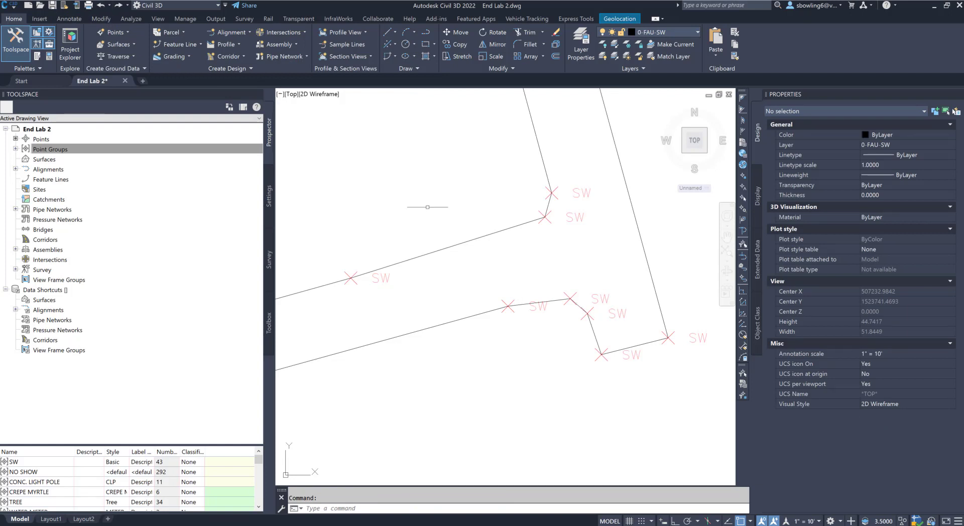
# - Draw a three-point arc of about 4.28 radius through the two closely spaced east SW points, ending freely just above the lower sidewalk edge
pyautogui.click(406, 32)
pyautogui.click(588, 314)
pyautogui.click(570, 299)
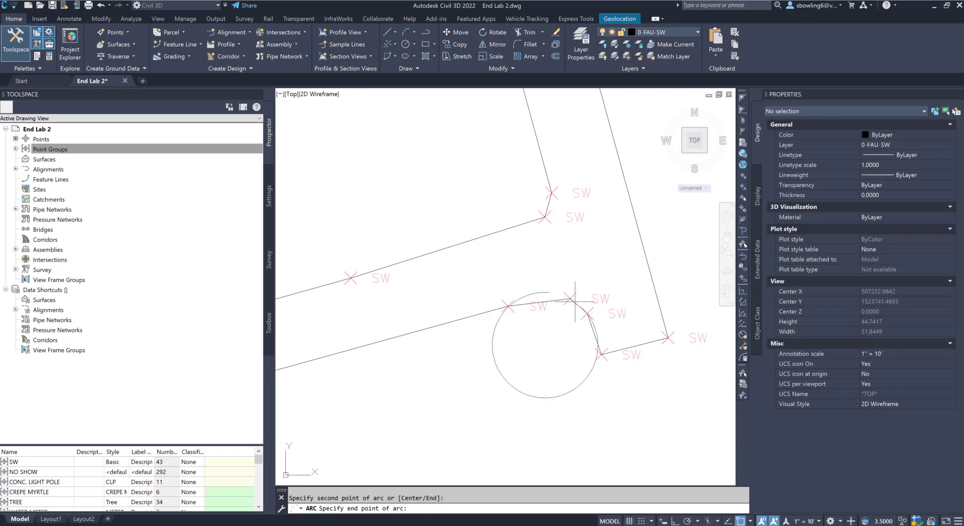
pyautogui.scroll(4, 543, 300)
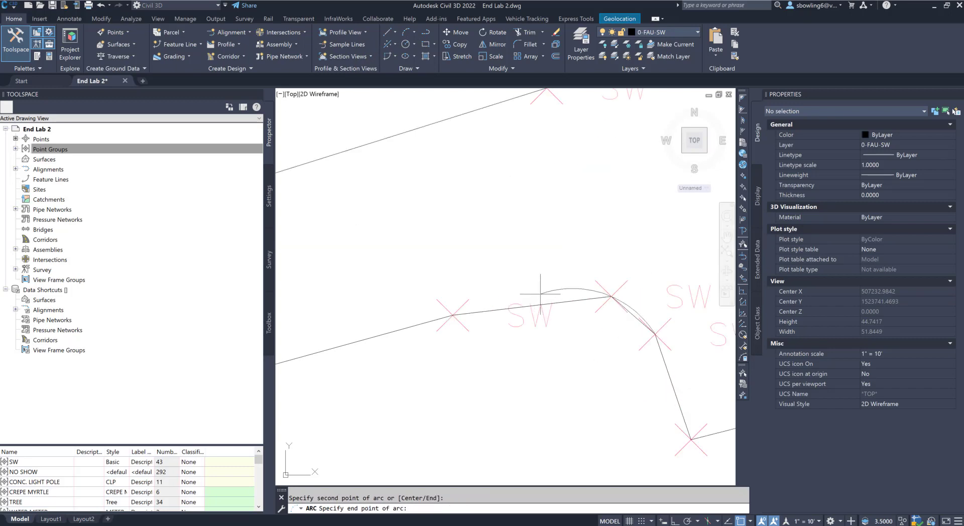
pyautogui.click(541, 294)
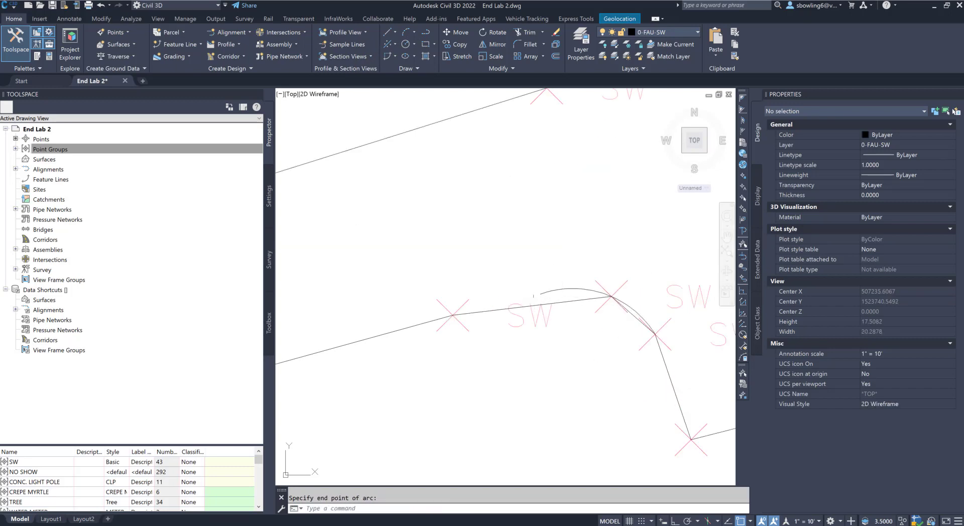
# - Select and delete the arc above the polyline at the east SW points
pyautogui.scroll(-4, 532, 297)
pyautogui.click(539, 299)
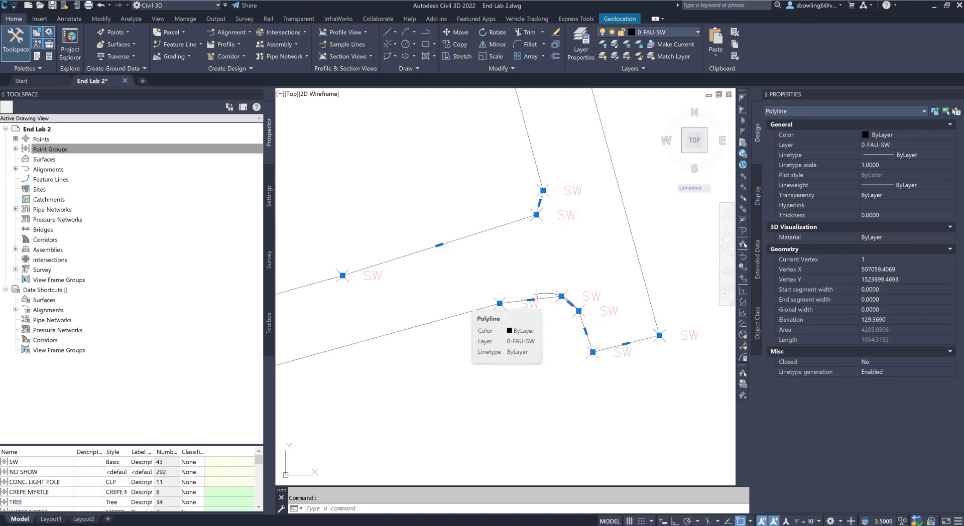
pyautogui.scroll(4, 559, 298)
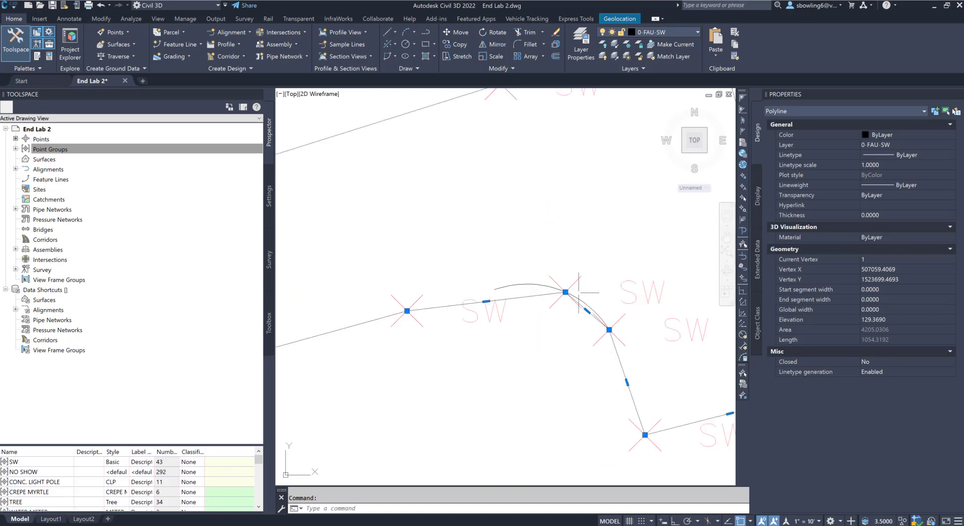
pyautogui.press('Escape')
pyautogui.click(528, 284)
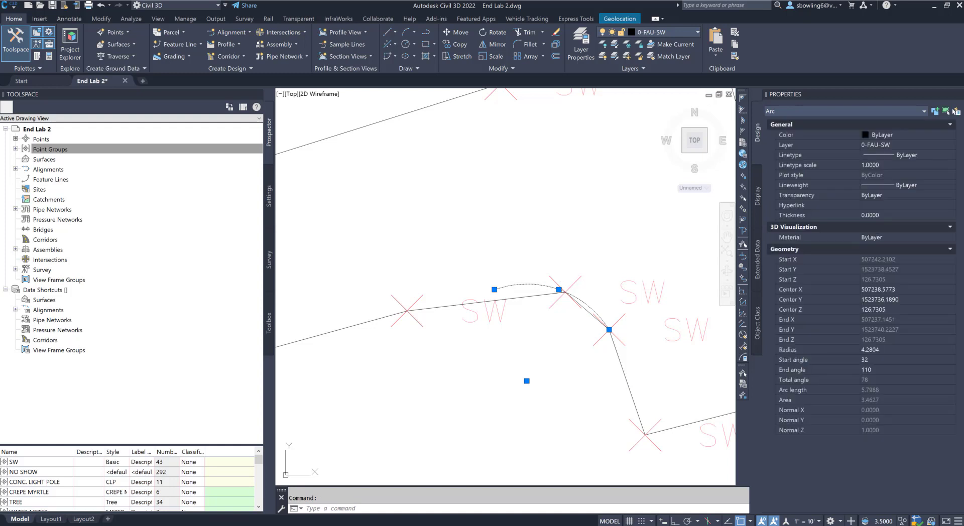
pyautogui.press('Escape')
pyautogui.click(529, 284)
pyautogui.click(525, 276)
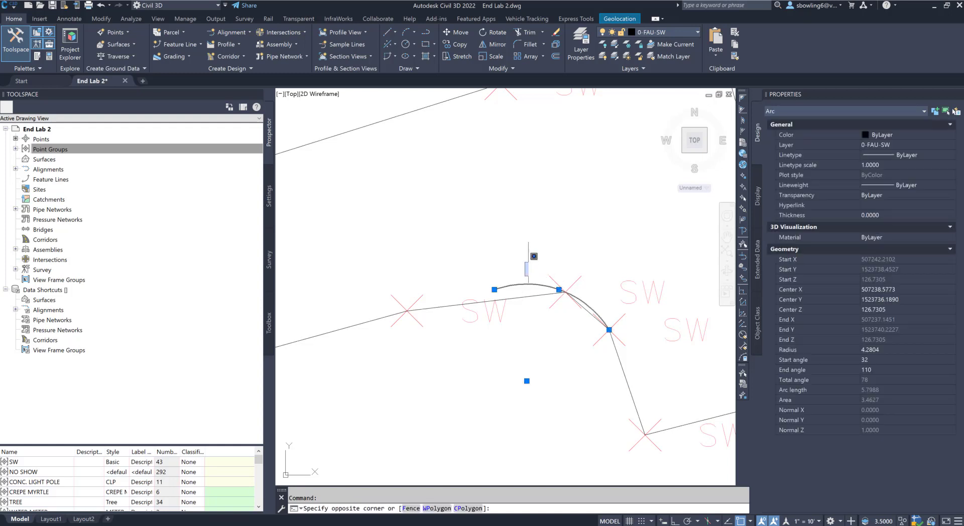
pyautogui.click(490, 280)
pyautogui.press('Escape')
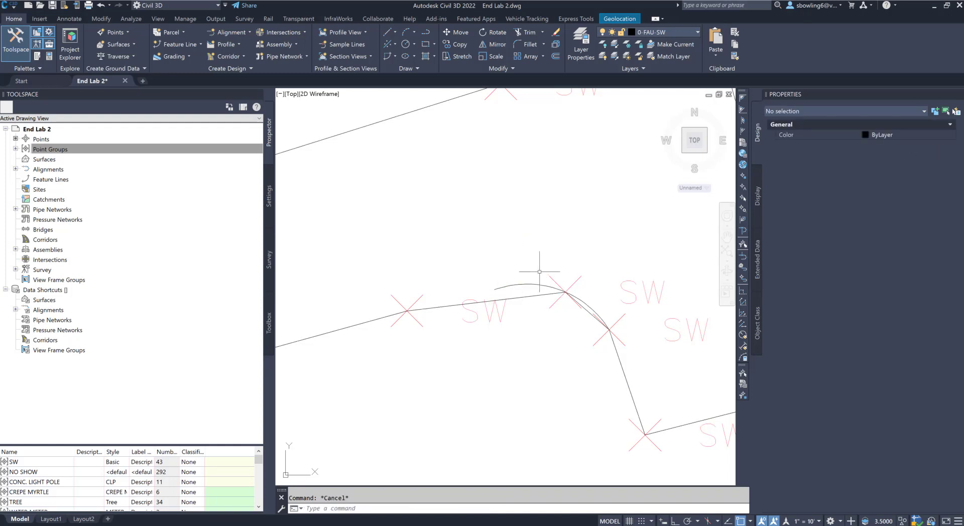
pyautogui.click(540, 272)
pyautogui.click(527, 291)
pyautogui.press('Delete')
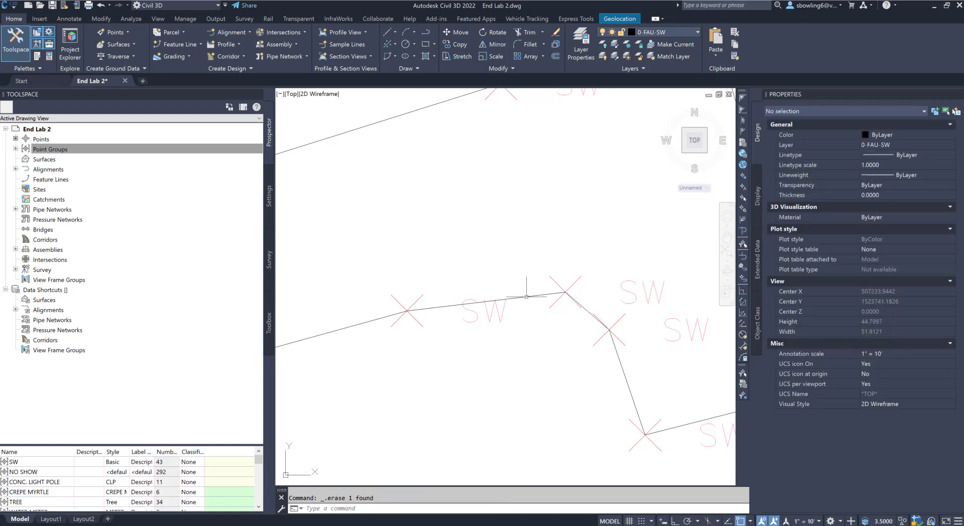
# - Stretch the polyline's peak vertex off its SW point to a location in line with the sidewalk's lower edge
pyautogui.click(526, 297)
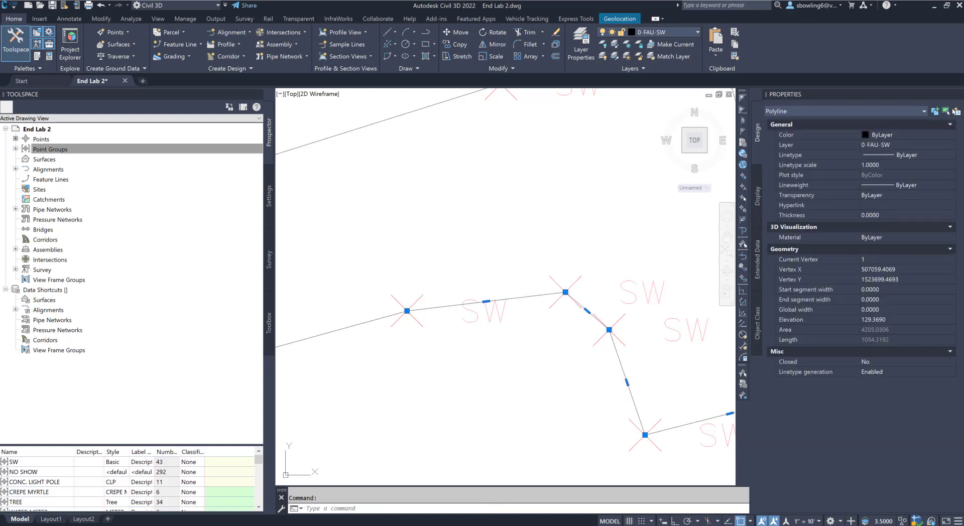
pyautogui.click(576, 282)
pyautogui.press('Escape')
pyautogui.click(552, 294)
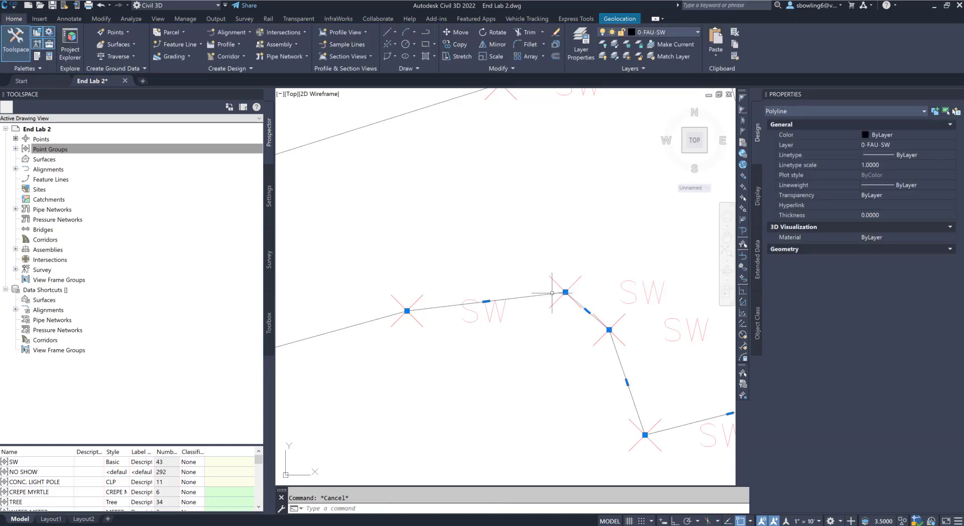
pyautogui.click(565, 292)
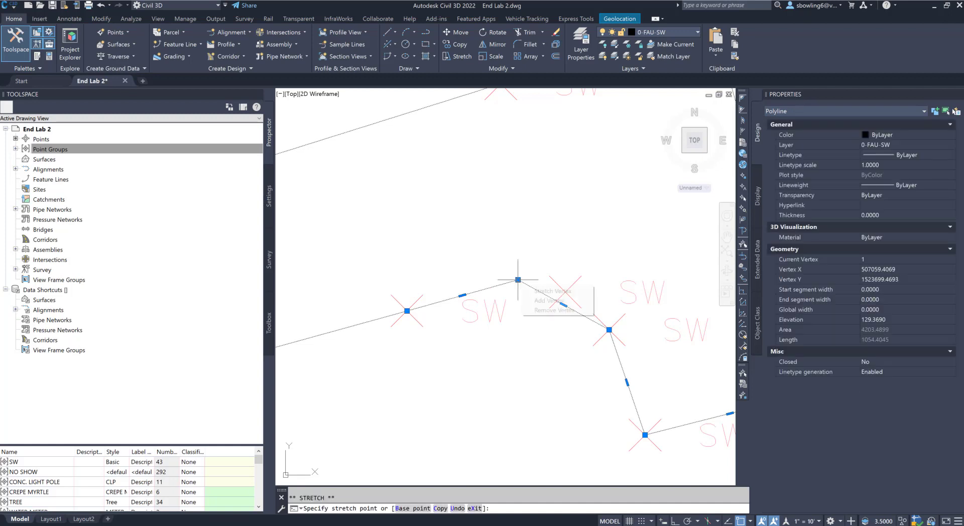
pyautogui.click(518, 280)
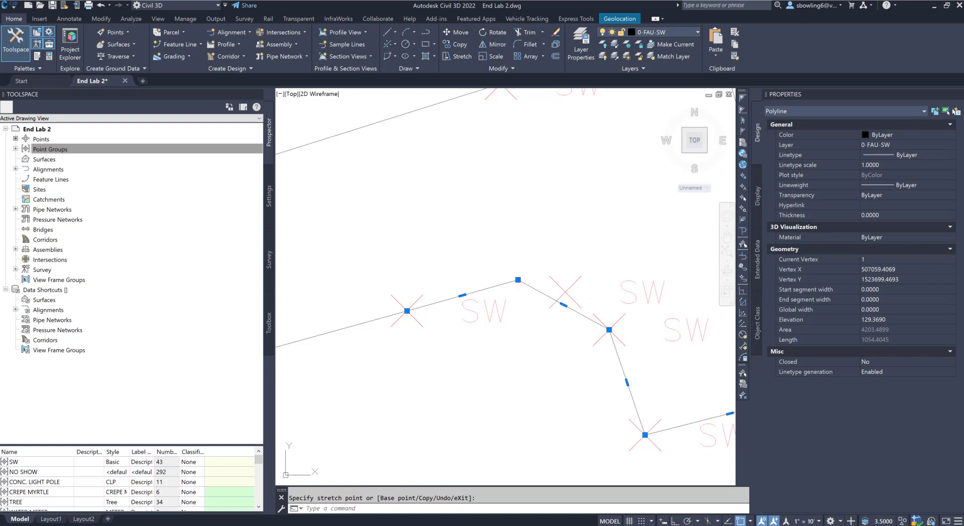
# - Stretch the polyline's peak vertex slightly west, freely with object snap off, keeping it near the line of the lower sidewalk edge
pyautogui.click(517, 280)
pyautogui.click(513, 279)
pyautogui.click(517, 280)
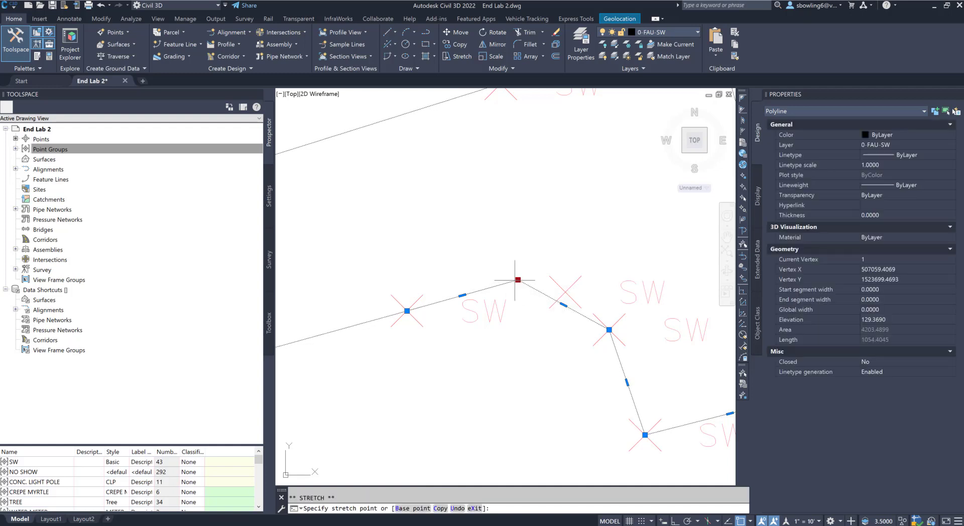
pyautogui.click(509, 282)
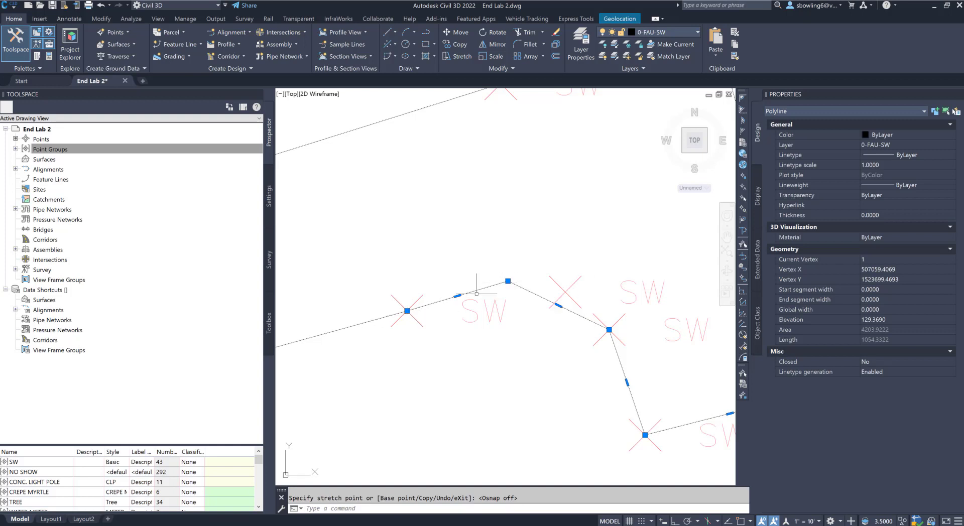
# - Convert the segment between the peak vertex and the next SW point to an arc passing through the SW node between them
pyautogui.moveTo(559, 305)
pyautogui.press('Escape')
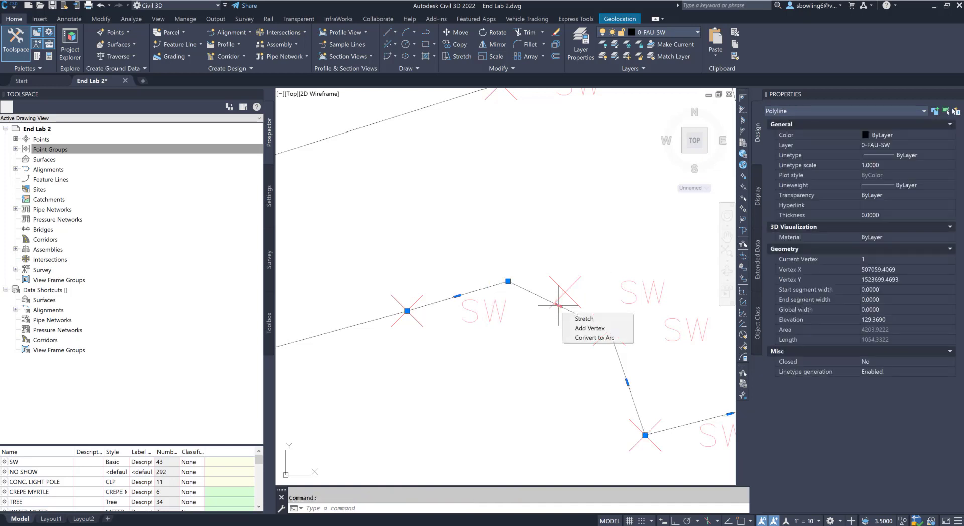
pyautogui.click(595, 338)
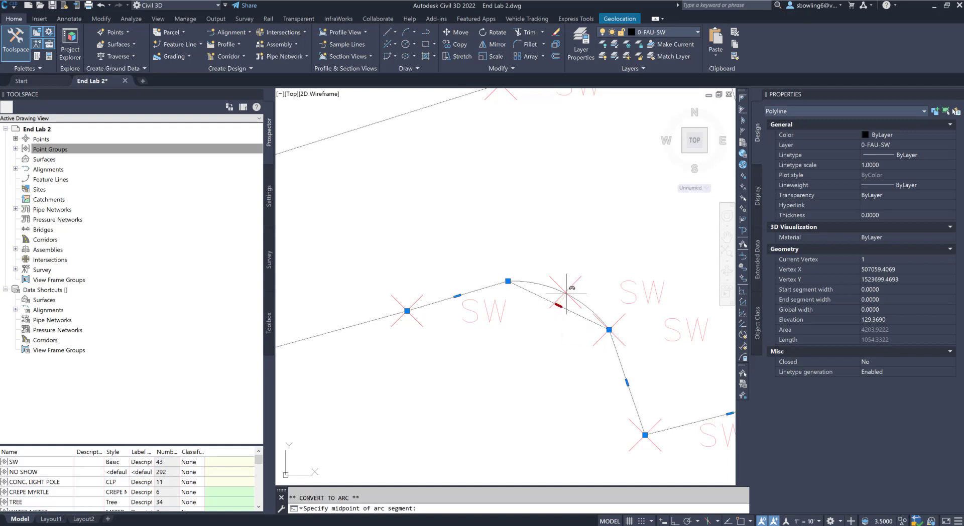
pyautogui.keyDown('shift'); pyautogui.rightClick(567, 294); pyautogui.keyUp('shift')
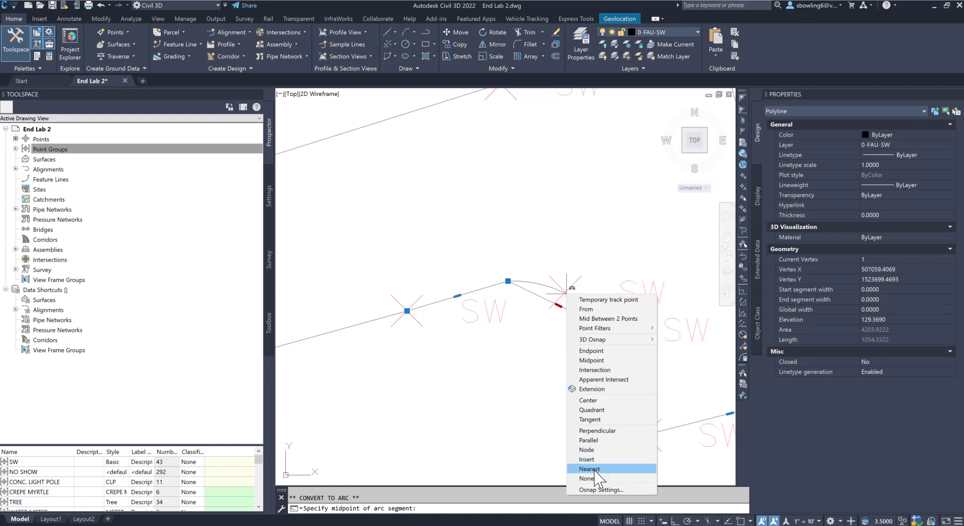
pyautogui.click(588, 450)
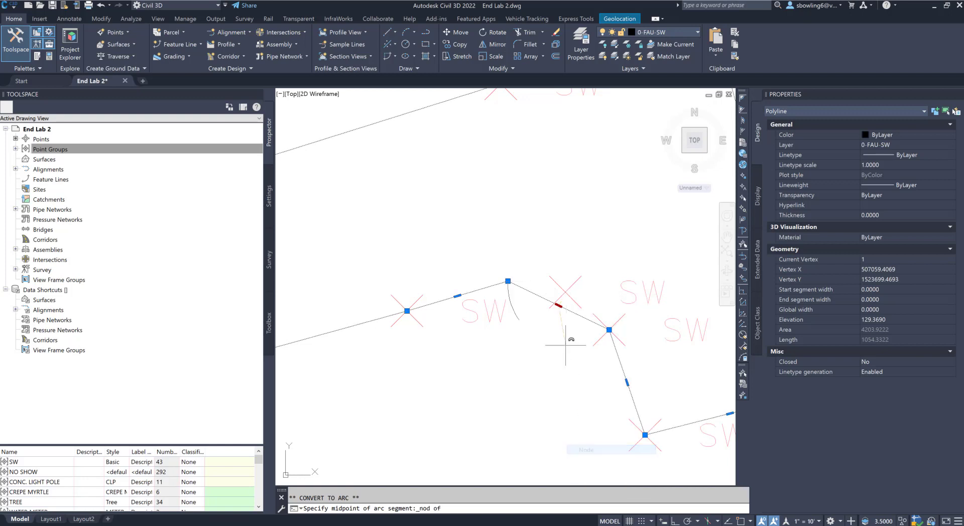
pyautogui.click(569, 280)
# - Stretch the arc's western end vertex back along the lower sidewalk edge with the Nearest snap to smooth the transition
pyautogui.click(507, 282)
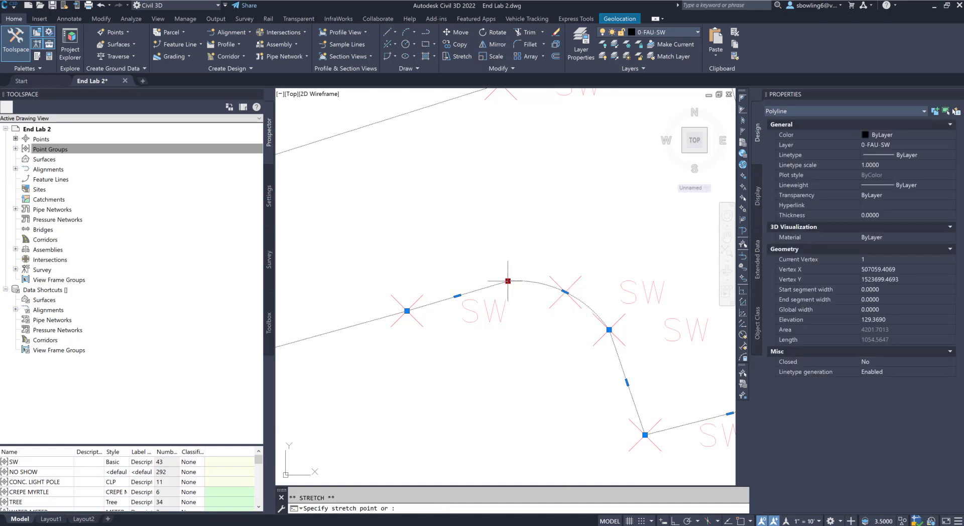
pyautogui.keyDown('shift'); pyautogui.rightClick(489, 286); pyautogui.keyUp('shift')
pyautogui.click(537, 461)
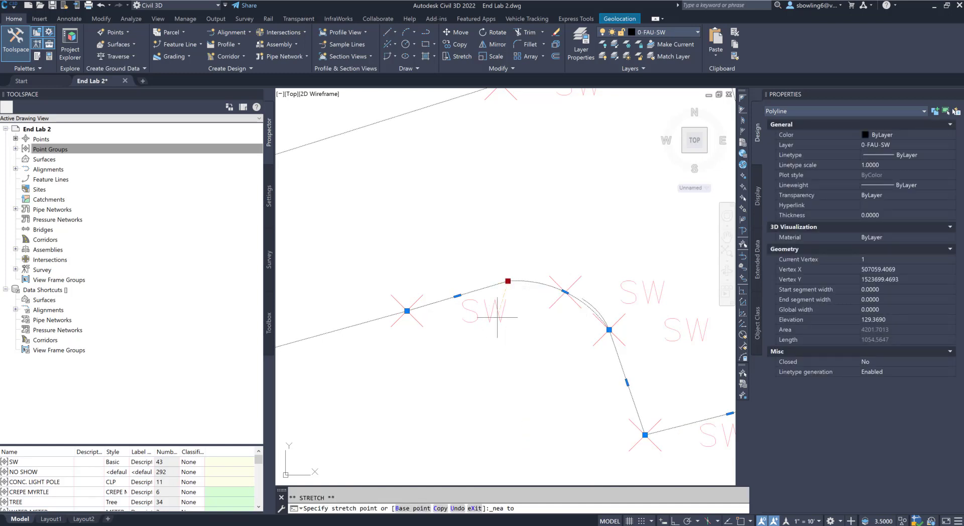
pyautogui.click(481, 290)
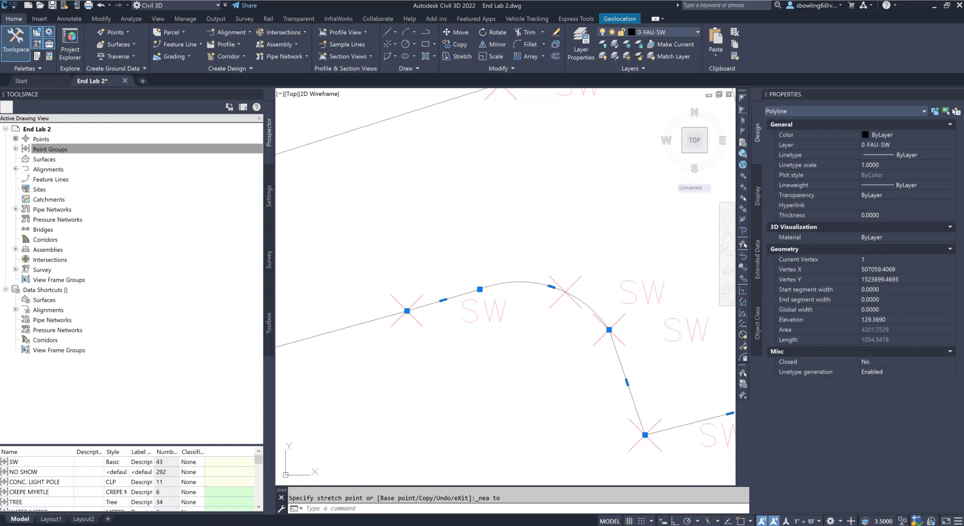
pyautogui.press('Escape')
# - Examine the traced sidewalk as a whole and the blue road edge around its northwest corner
pyautogui.scroll(-4, 410, 284)
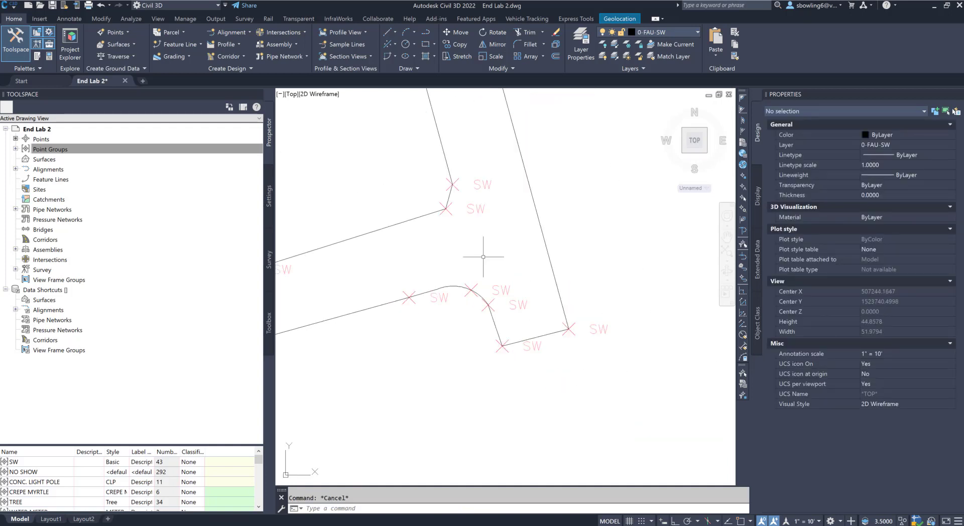
pyautogui.scroll(-2, 497, 279)
pyautogui.scroll(-2, 560, 287)
pyautogui.scroll(-5, 574, 298)
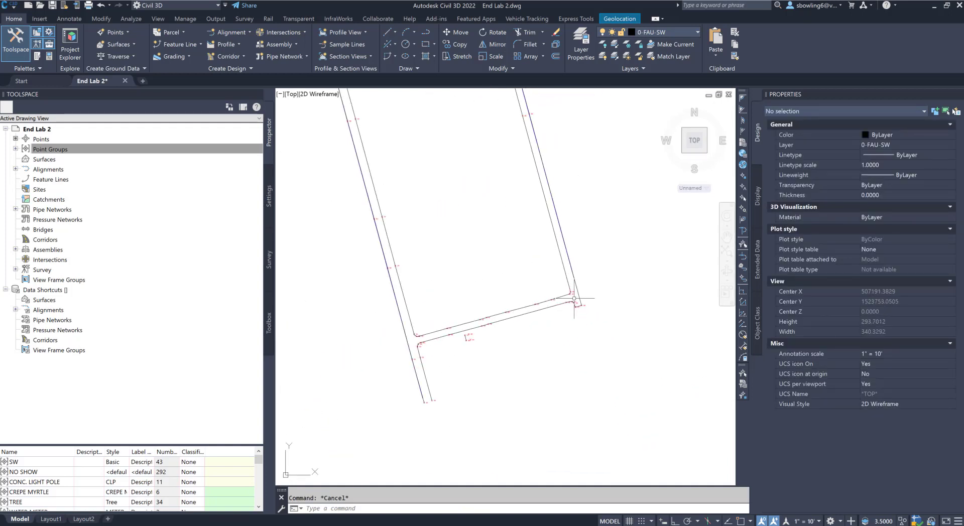
pyautogui.scroll(3, 388, 327)
pyautogui.scroll(-3, 402, 327)
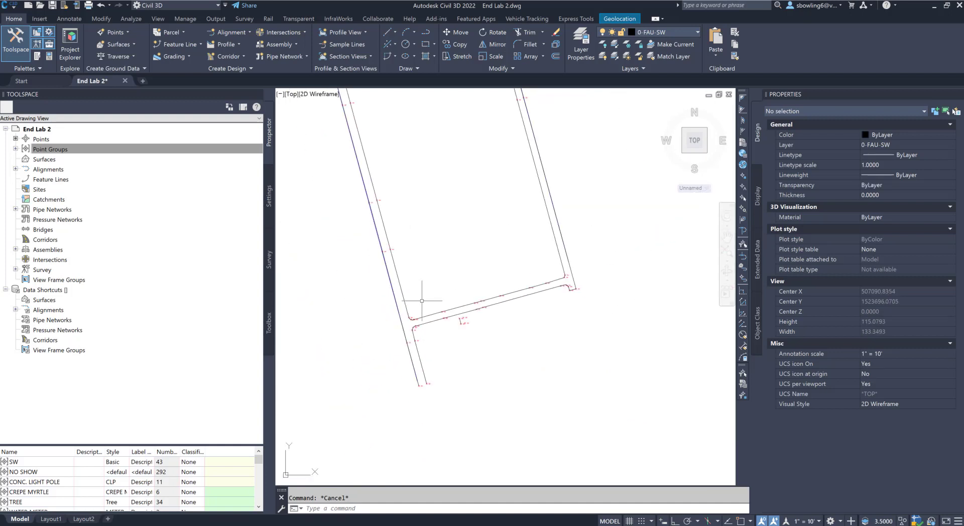
pyautogui.moveTo(394, 317); pyautogui.dragTo(449, 432, button='middle')
pyautogui.scroll(5, 332, 149)
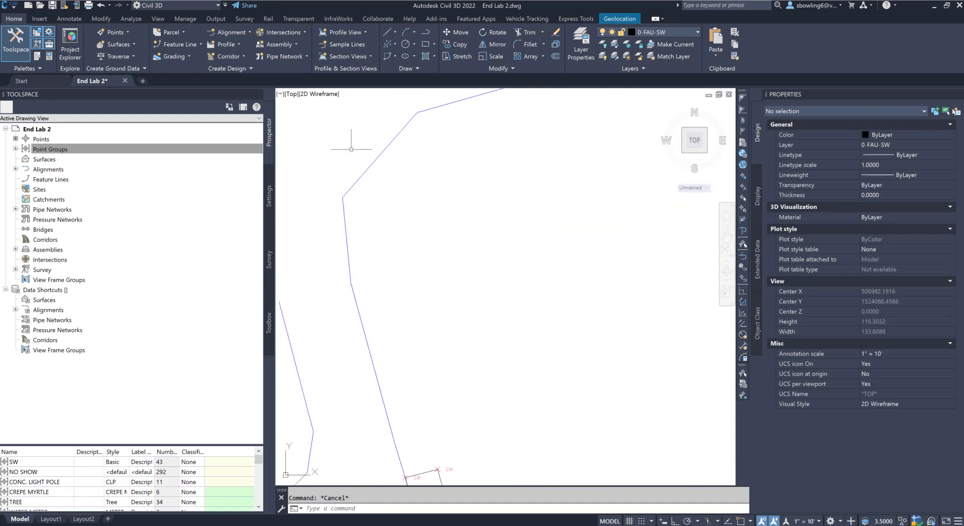
# - Move the EOP point group to the top of the point group order and apply the change
pyautogui.rightClick(47, 149)
pyautogui.click(80, 155)
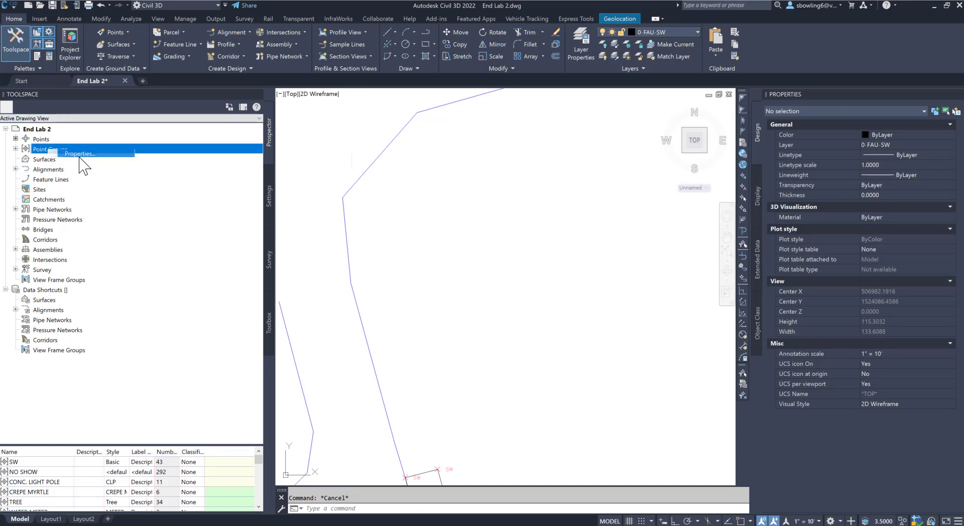
pyautogui.scroll(-5, 559, 201)
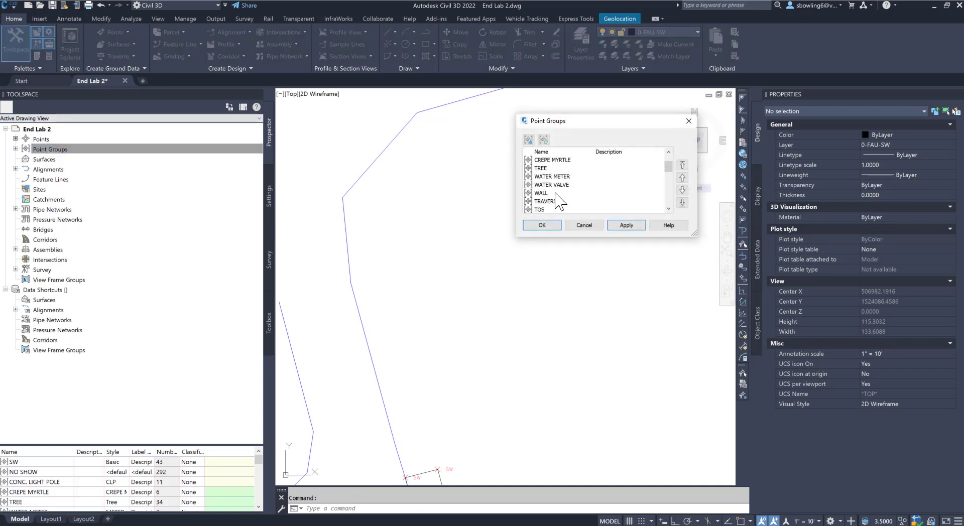
pyautogui.click(547, 199)
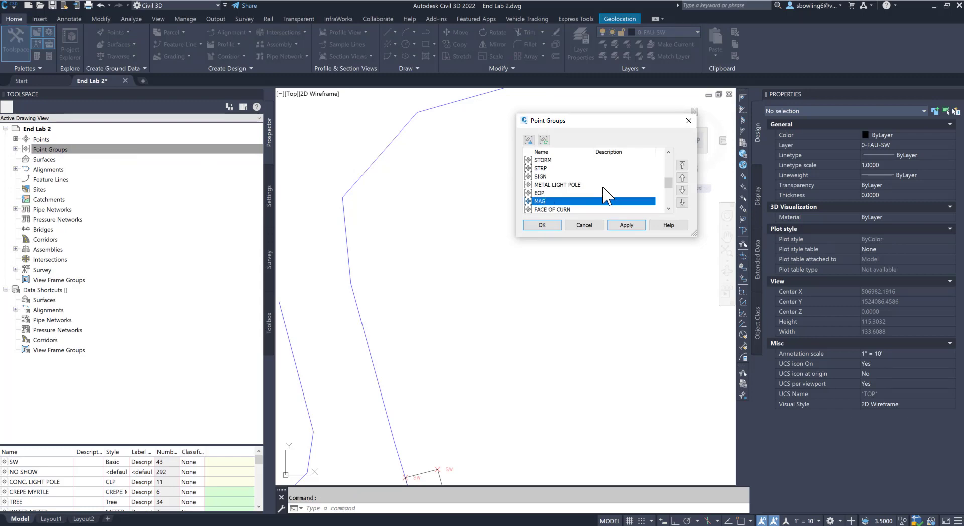
pyautogui.click(550, 193)
pyautogui.click(682, 165)
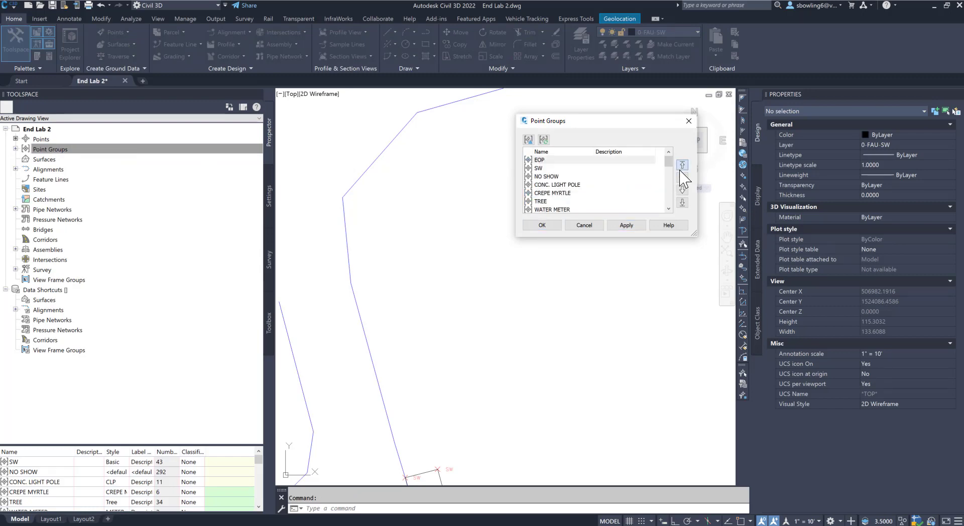
pyautogui.click(627, 226)
pyautogui.click(542, 227)
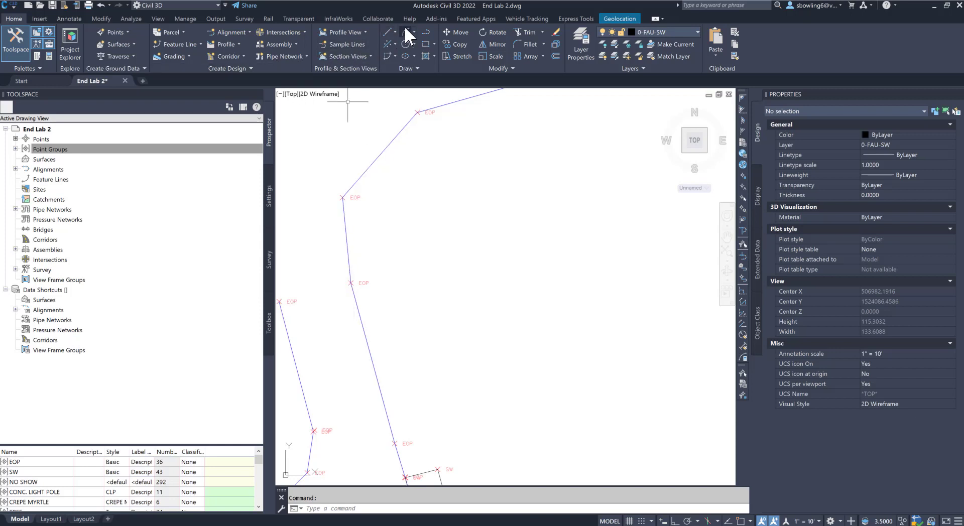
# - Make 0-FAU-EOP the current layer by using the blue road-edge polyline
pyautogui.click(405, 29)
pyautogui.press('Escape')
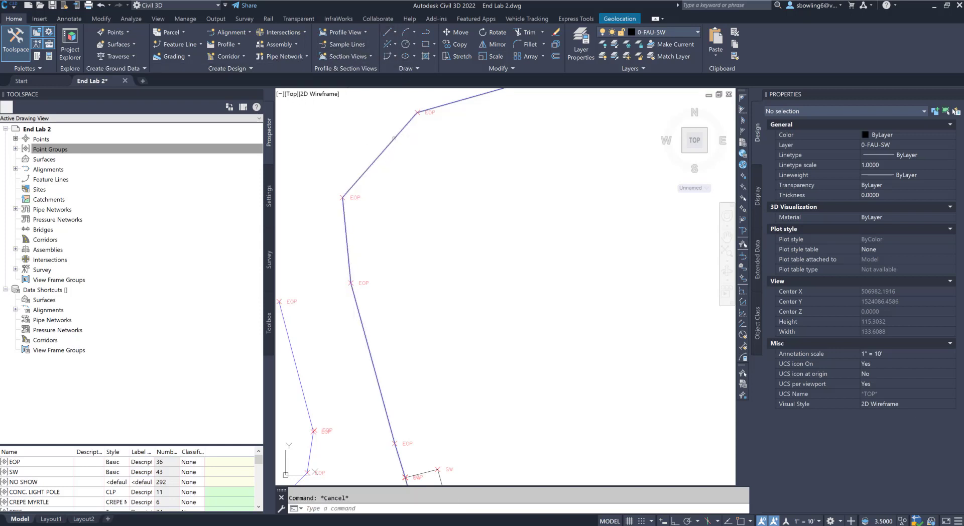
pyautogui.click(395, 139)
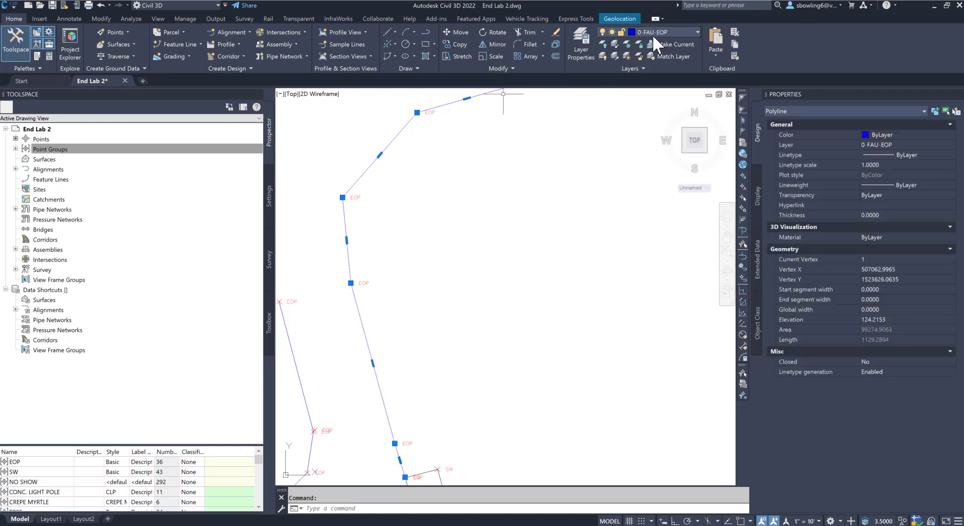
pyautogui.click(677, 43)
# - Draw a three-point arc through the three EOP points at the road's northwest corner with object snap on
pyautogui.click(405, 31)
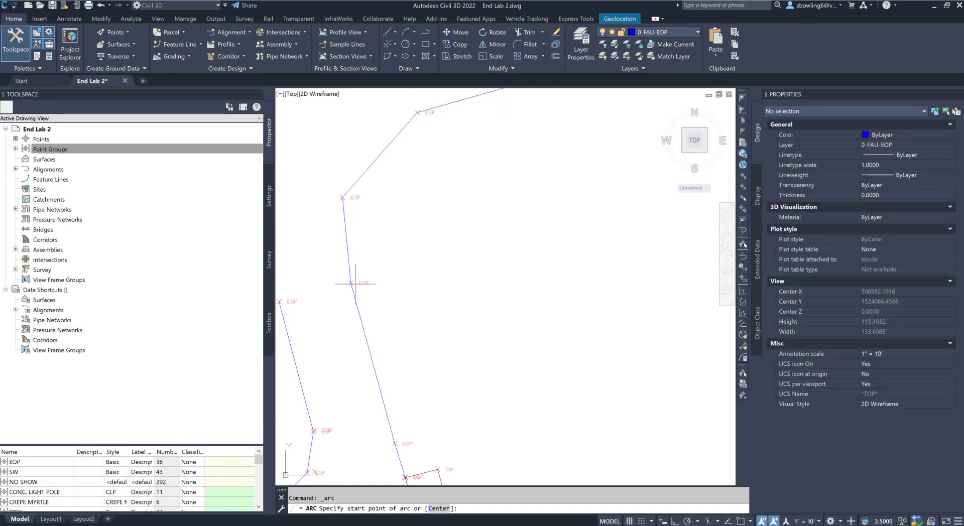
pyautogui.click(741, 521)
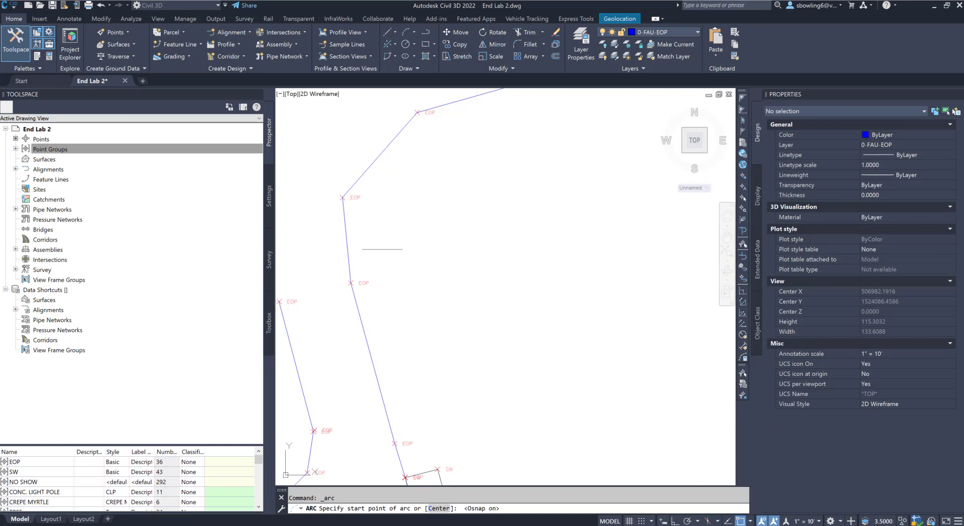
pyautogui.click(351, 283)
pyautogui.click(343, 198)
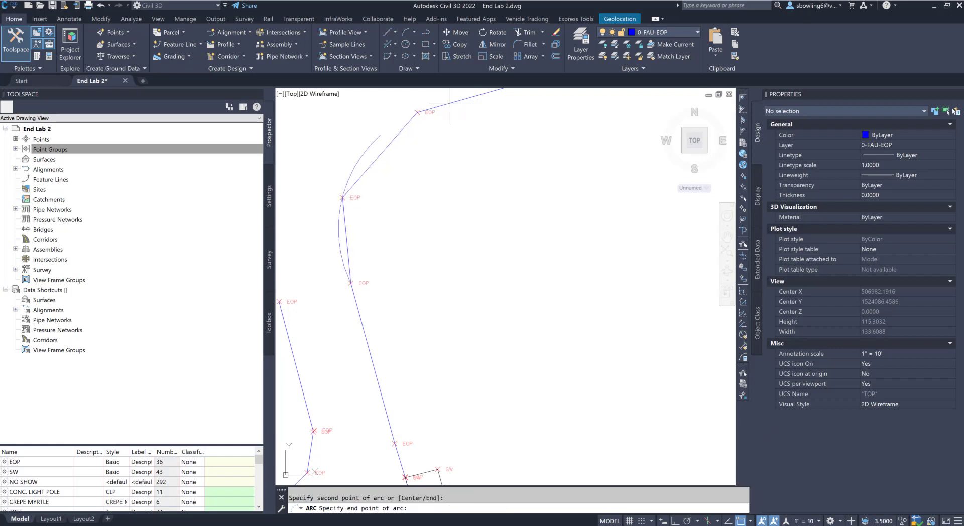
pyautogui.click(417, 112)
pyautogui.press('Escape')
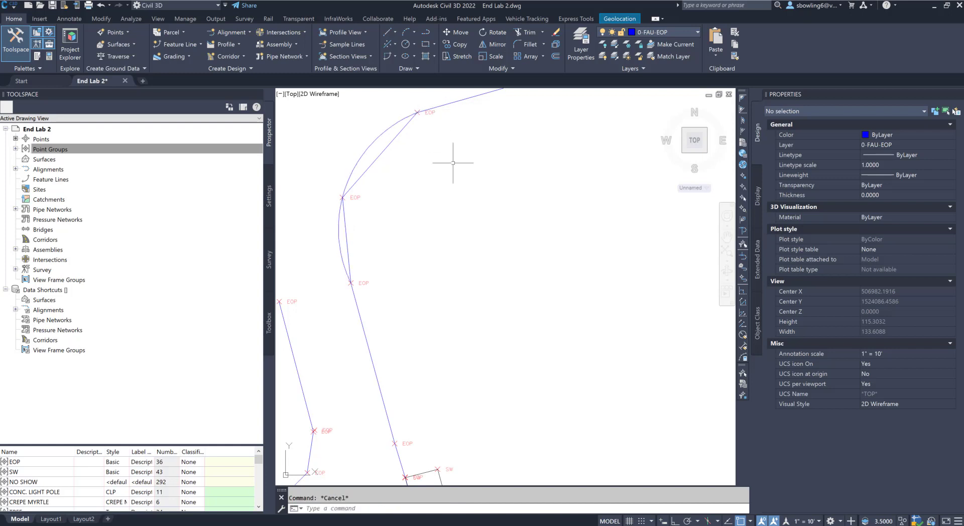
# - Trim away the two straight polyline segments inside the northwest corner arc
pyautogui.write('TR')
pyautogui.press('Return')
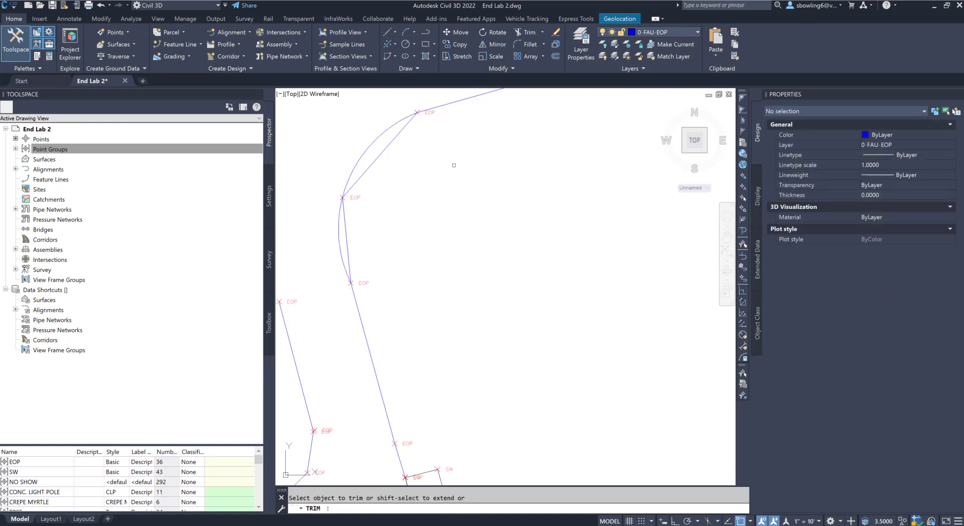
pyautogui.click(380, 154)
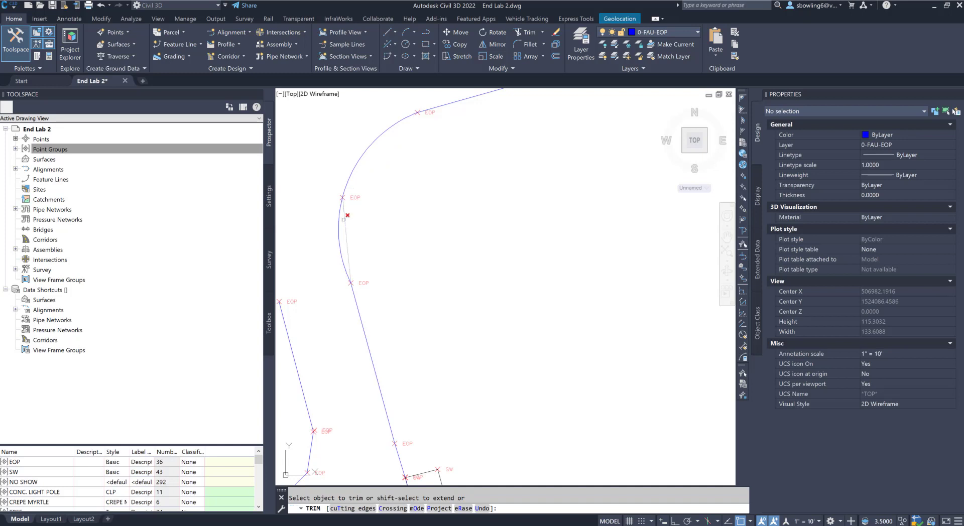
pyautogui.click(345, 215)
pyautogui.scroll(-6, 591, 237)
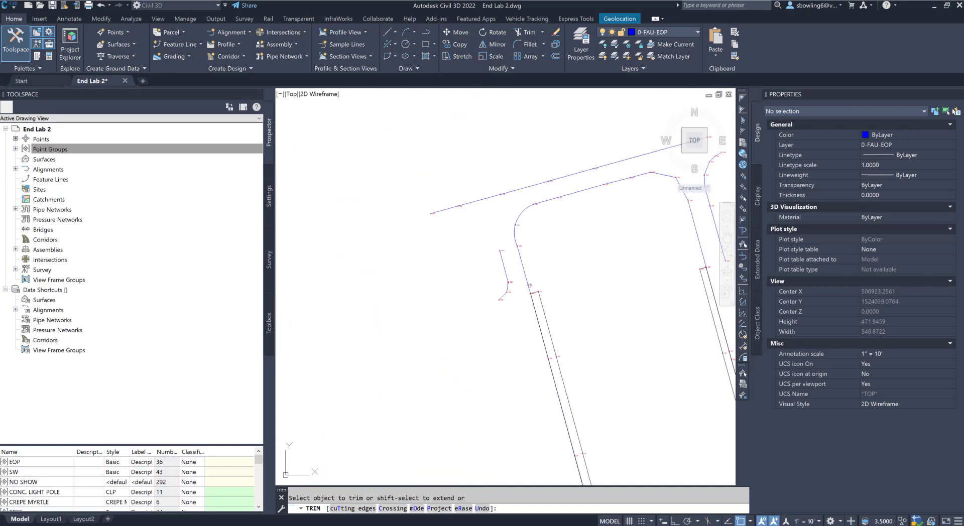
pyautogui.scroll(4, 517, 297)
pyautogui.press('Escape')
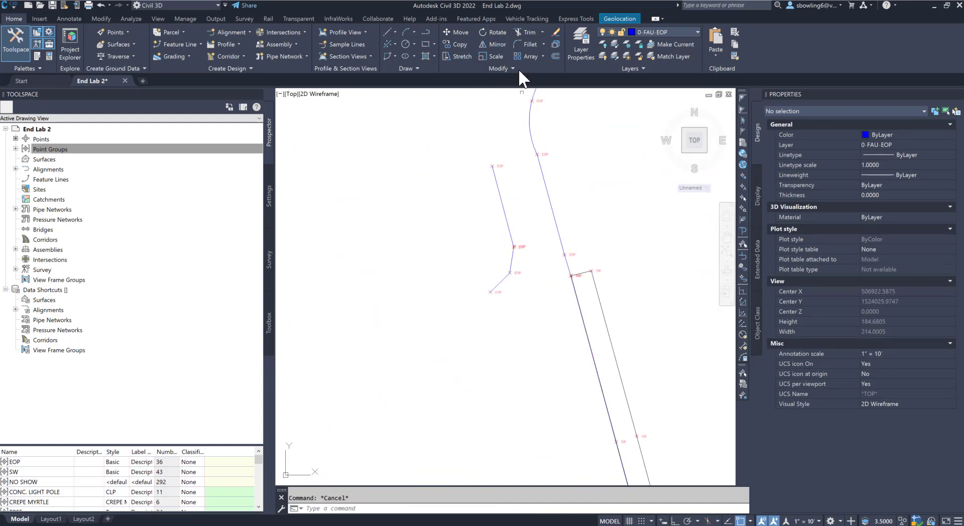
# - Draw a three-point arc through the three lowest EOP points of the short road-edge line to the west
pyautogui.click(406, 32)
pyautogui.click(512, 273)
pyautogui.click(515, 272)
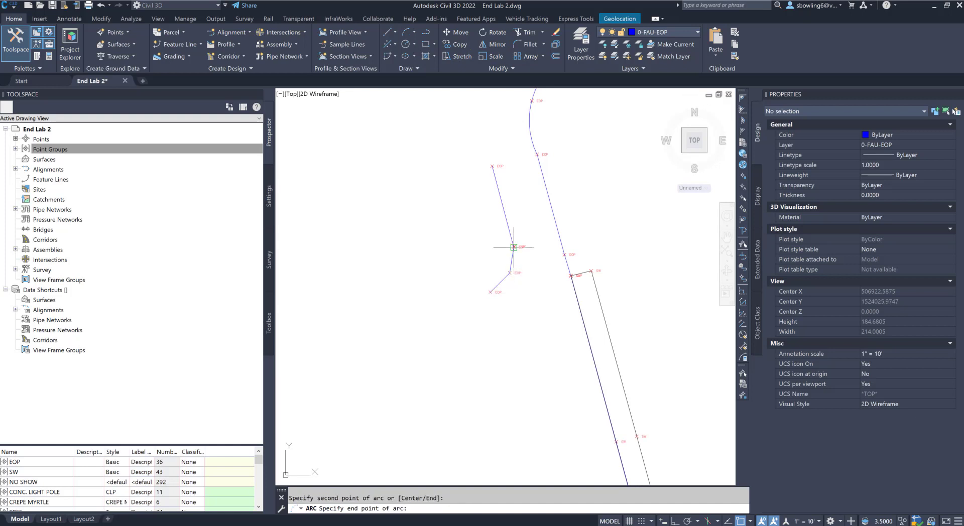
pyautogui.click(512, 248)
pyautogui.press('Escape')
# - Trim away the straight polyline segments beside the arc on the short western road edge
pyautogui.write('T')
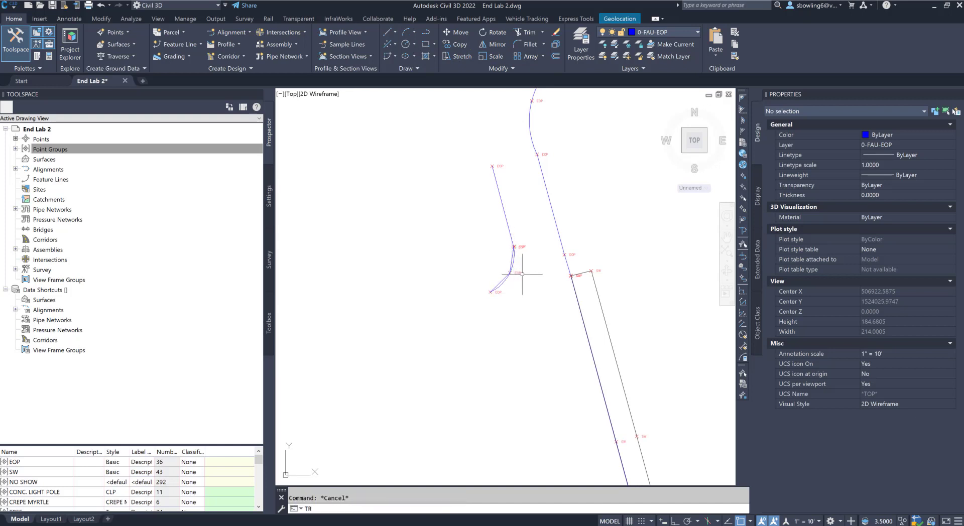
pyautogui.write('R')
pyautogui.press('Return')
pyautogui.scroll(4, 522, 274)
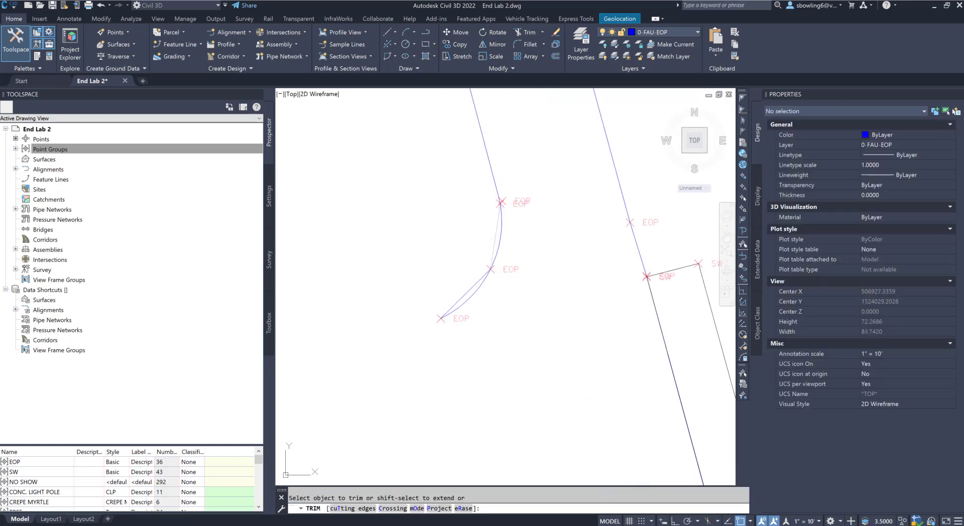
pyautogui.click(496, 236)
pyautogui.scroll(-5, 409, 284)
pyautogui.press('Escape')
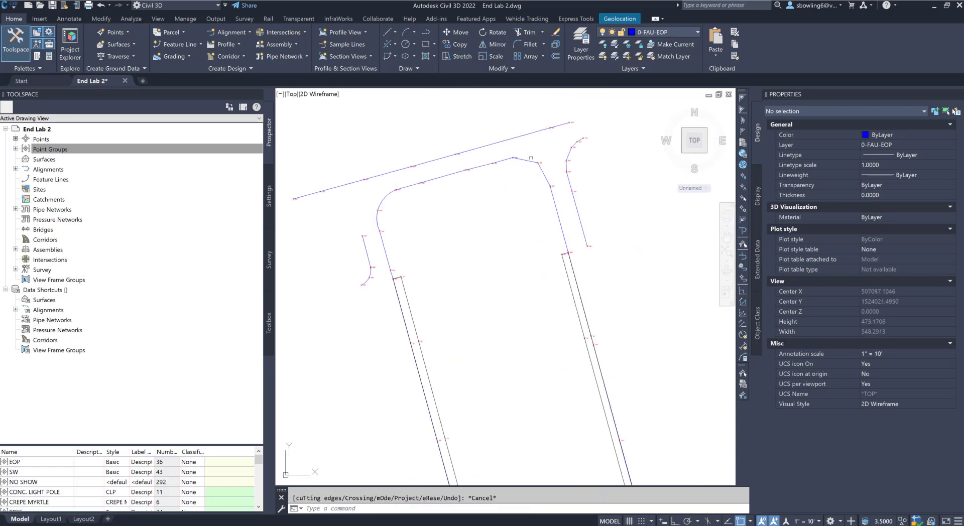
pyautogui.scroll(3, 534, 144)
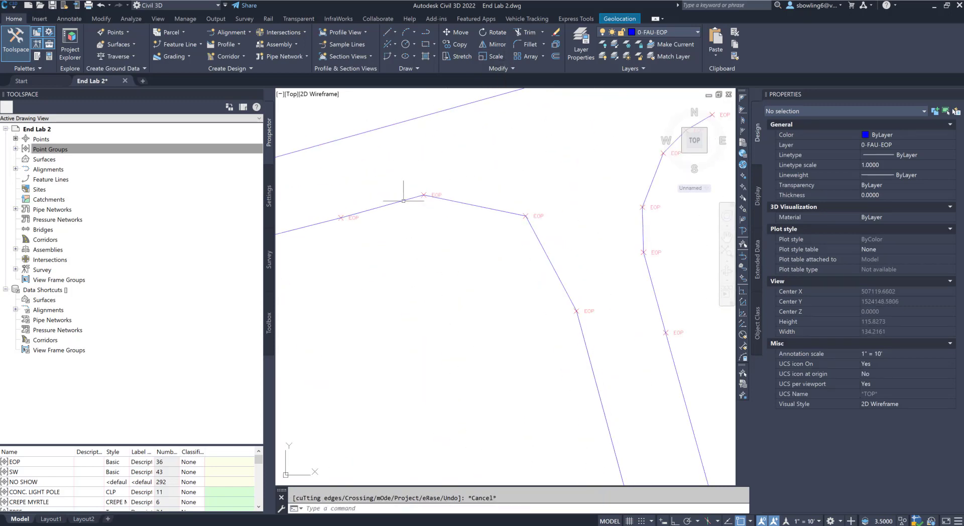
pyautogui.click(405, 31)
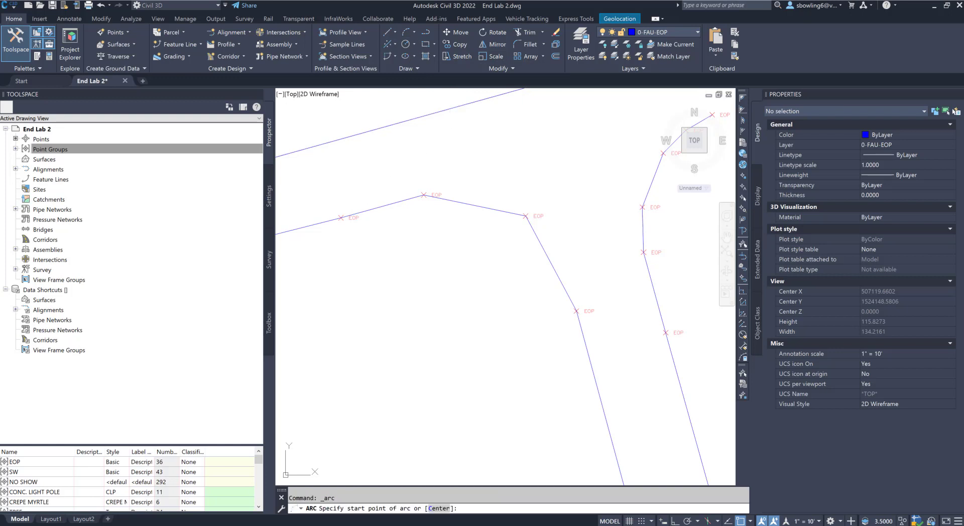
pyautogui.click(412, 199)
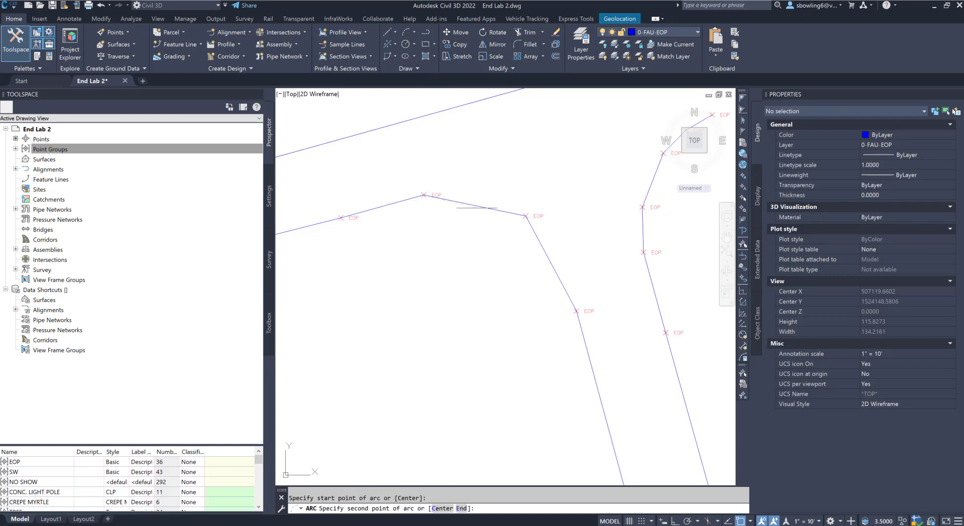
pyautogui.click(514, 214)
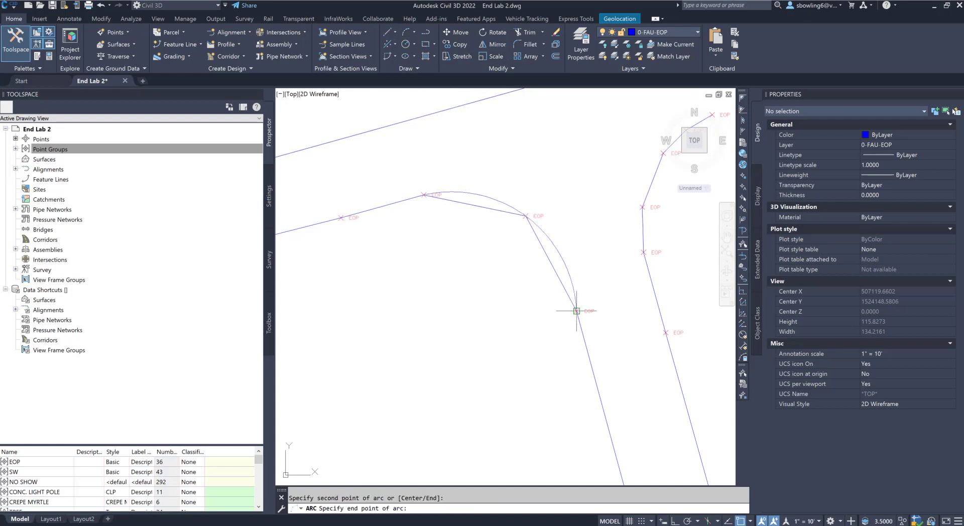
pyautogui.press('Escape')
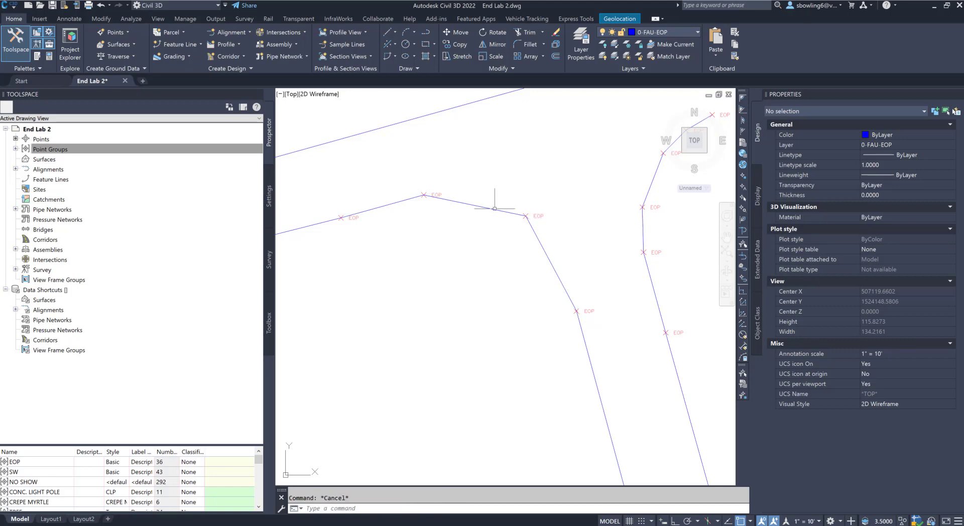
# - Turn on the aerial map behind the drawing
pyautogui.click(614, 18)
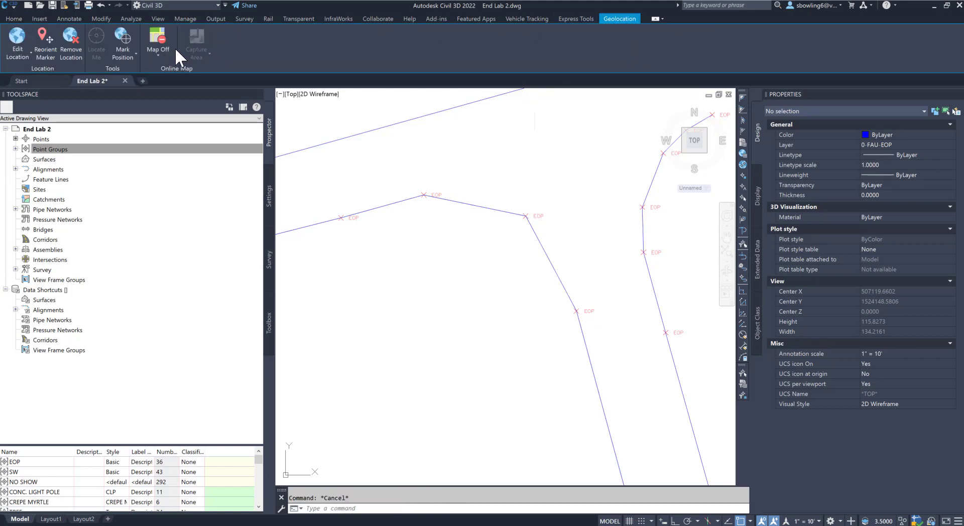
pyautogui.click(149, 55)
pyautogui.click(147, 72)
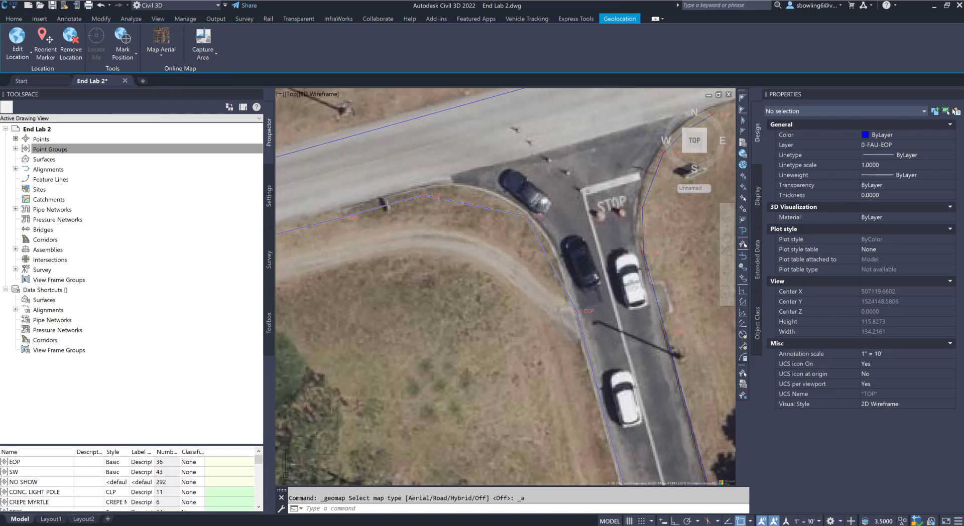
# - Convert the two straight EOP polyline segments at the road's northeast corner to arcs that follow the curb in the aerial image
pyautogui.click(484, 208)
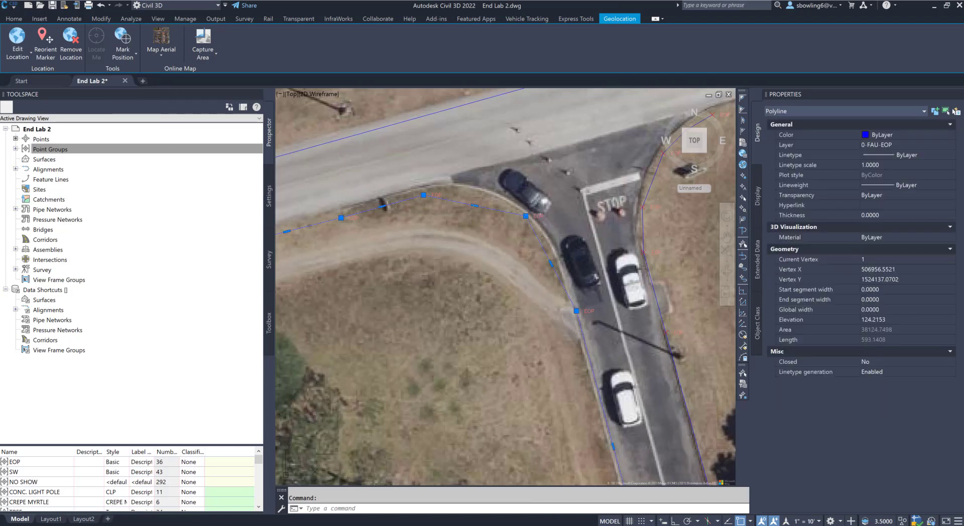
pyautogui.moveTo(475, 205)
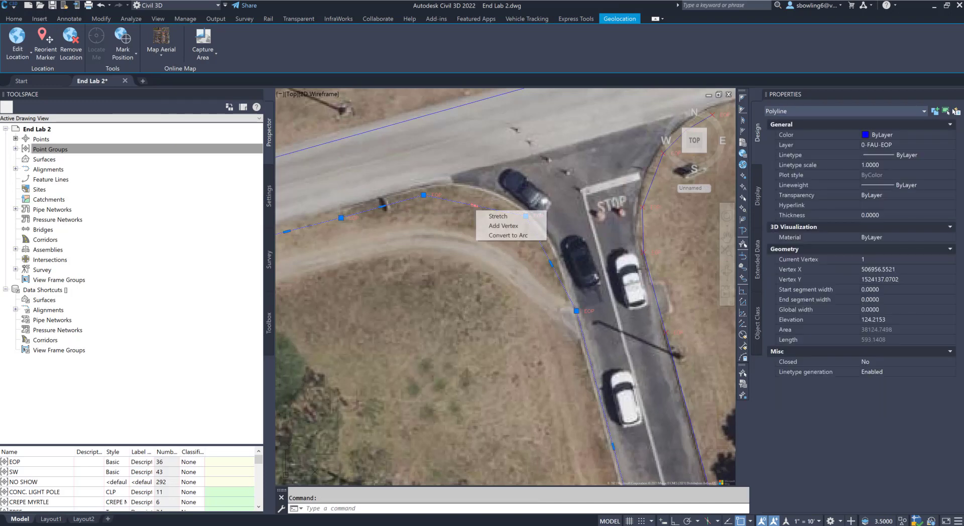
pyautogui.click(508, 235)
pyautogui.click(482, 191)
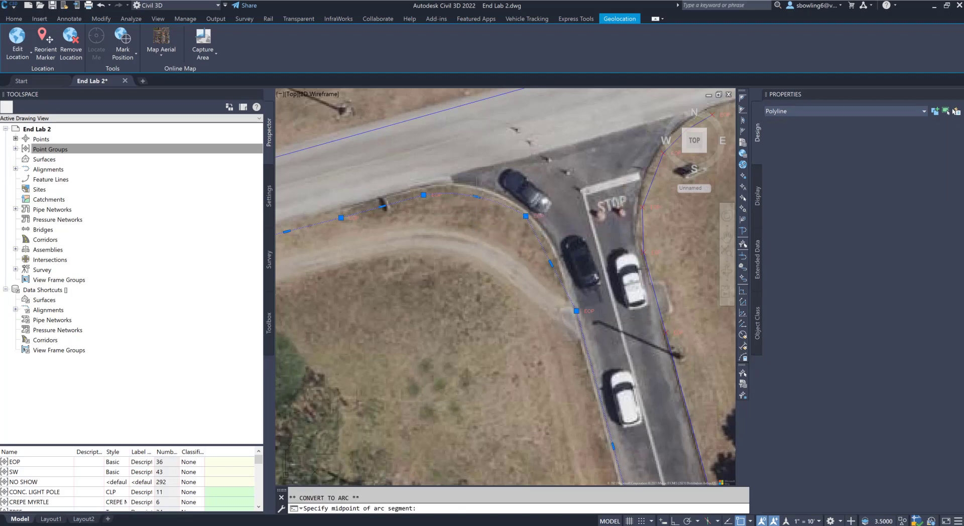
pyautogui.moveTo(551, 264)
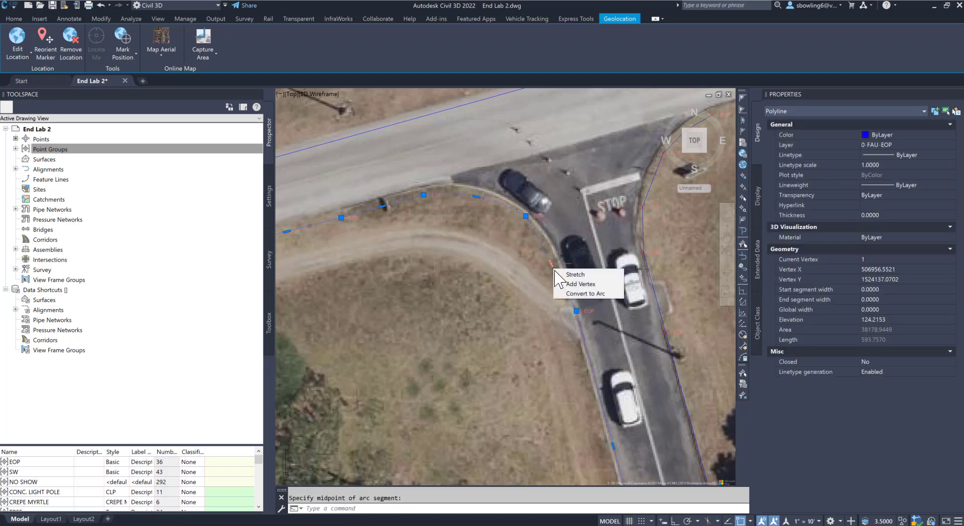
pyautogui.click(574, 293)
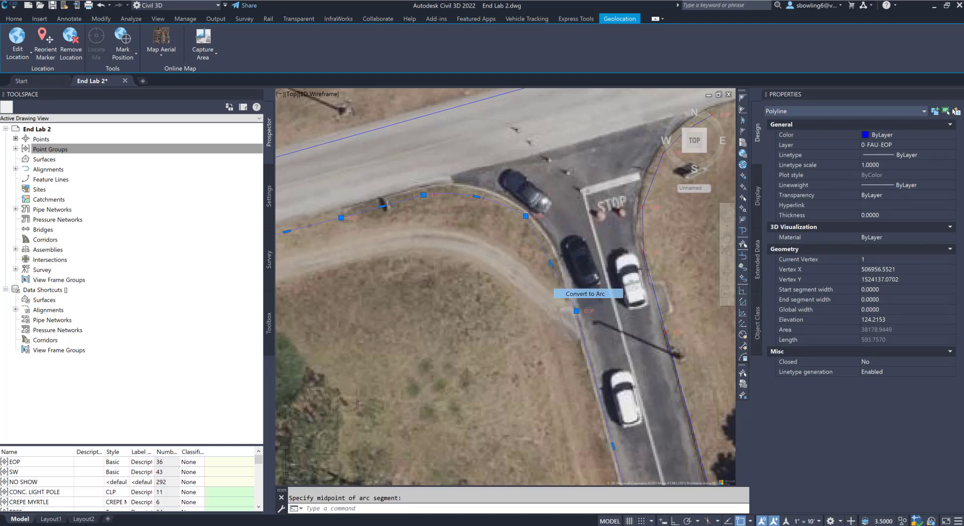
pyautogui.click(558, 260)
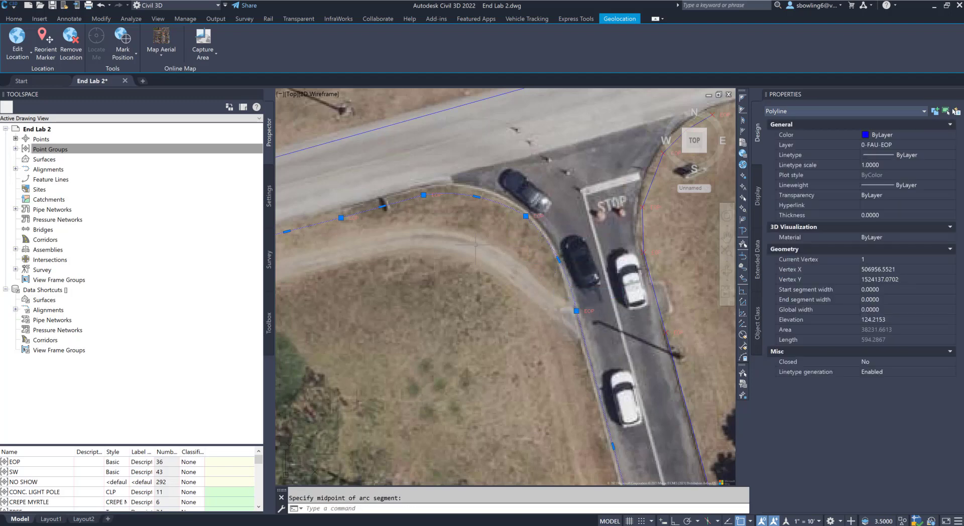
# - Try to convert two straight segments of the short eastern EOP polyline beside the stop bar to arcs, and undo the conversions
pyautogui.scroll(-2, 439, 248)
pyautogui.scroll(2, 582, 193)
pyautogui.scroll(2, 579, 200)
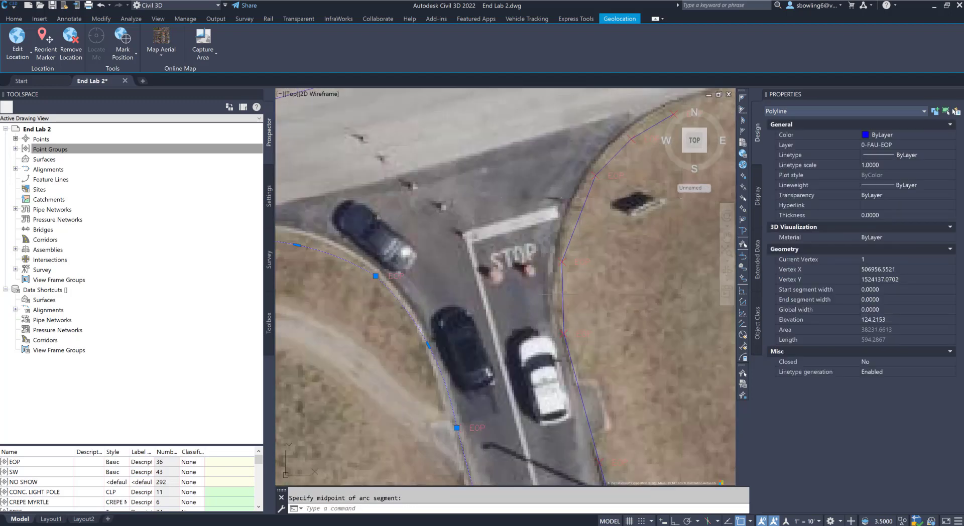
pyautogui.click(563, 294)
pyautogui.moveTo(563, 298)
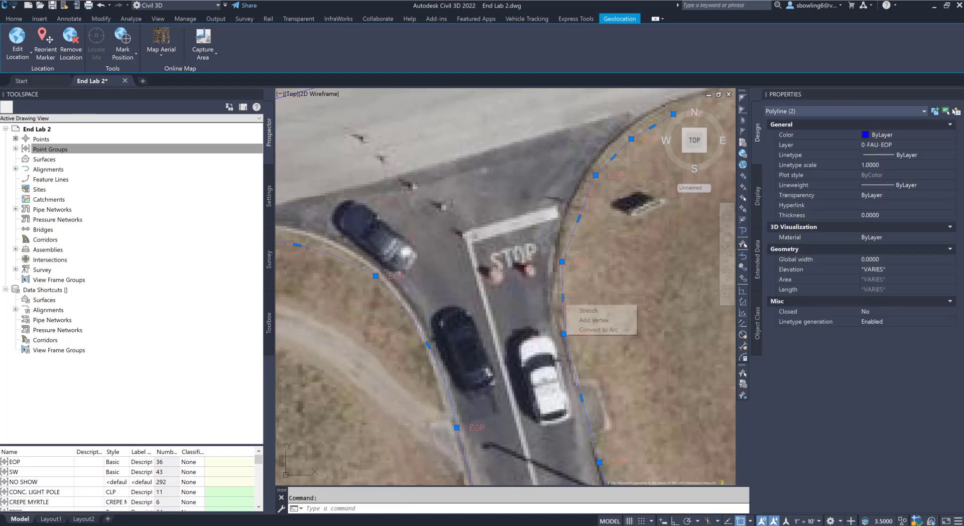
pyautogui.click(593, 331)
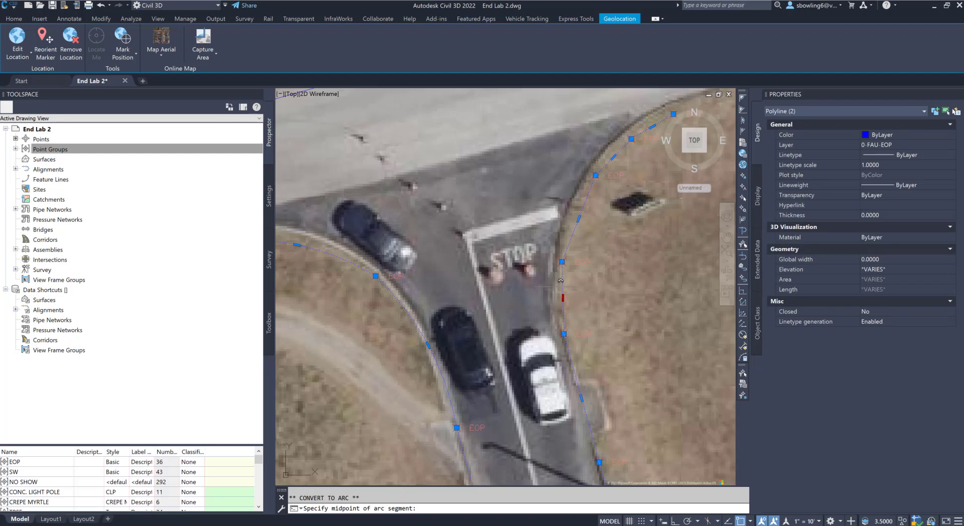
pyautogui.click(555, 298)
pyautogui.moveTo(579, 219)
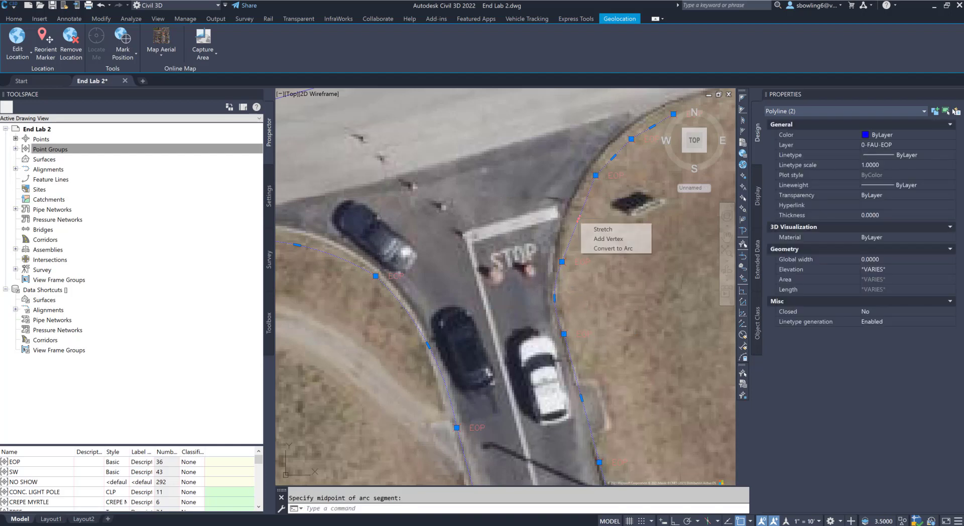
pyautogui.click(599, 249)
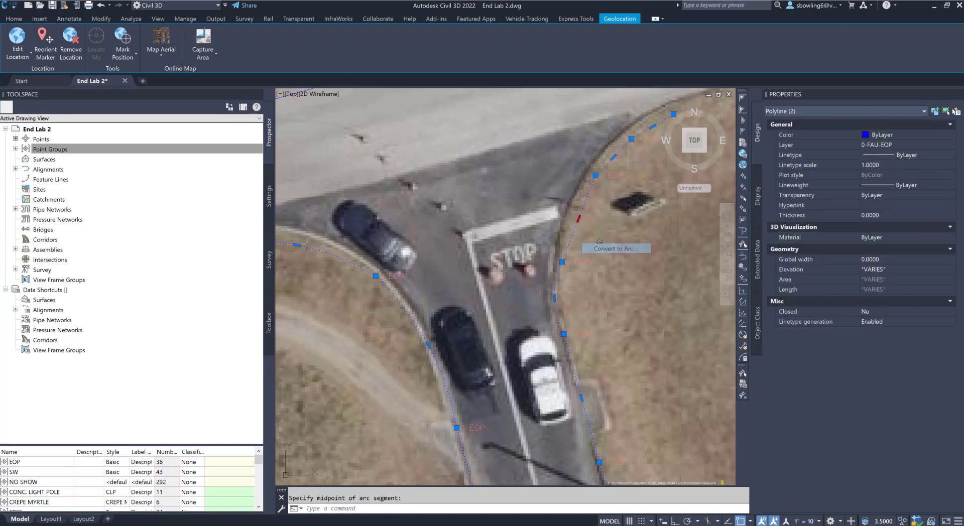
pyautogui.click(578, 206)
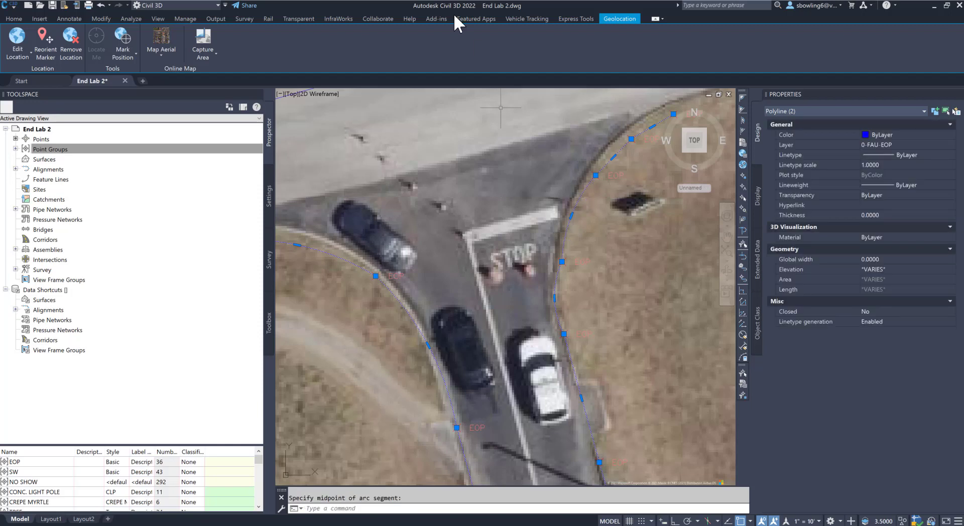
pyautogui.press('Escape')
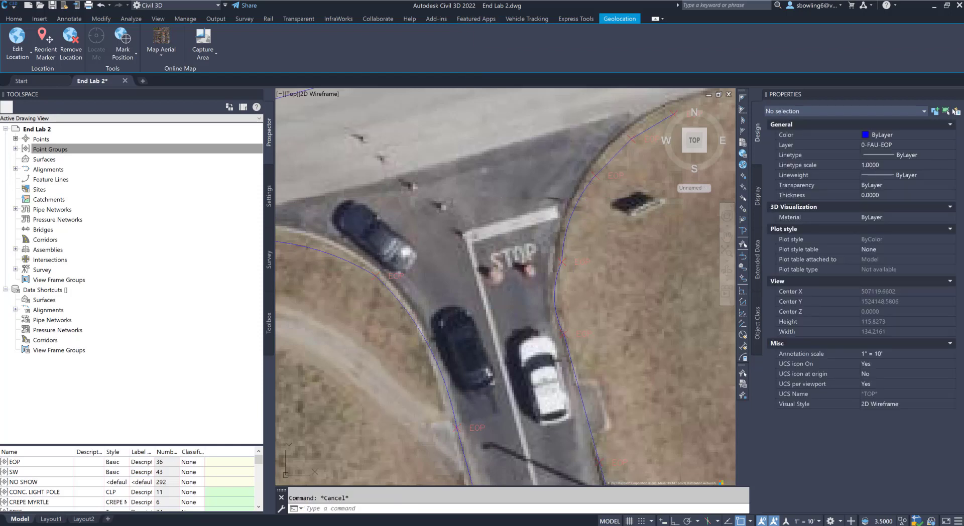
pyautogui.click(100, 5)
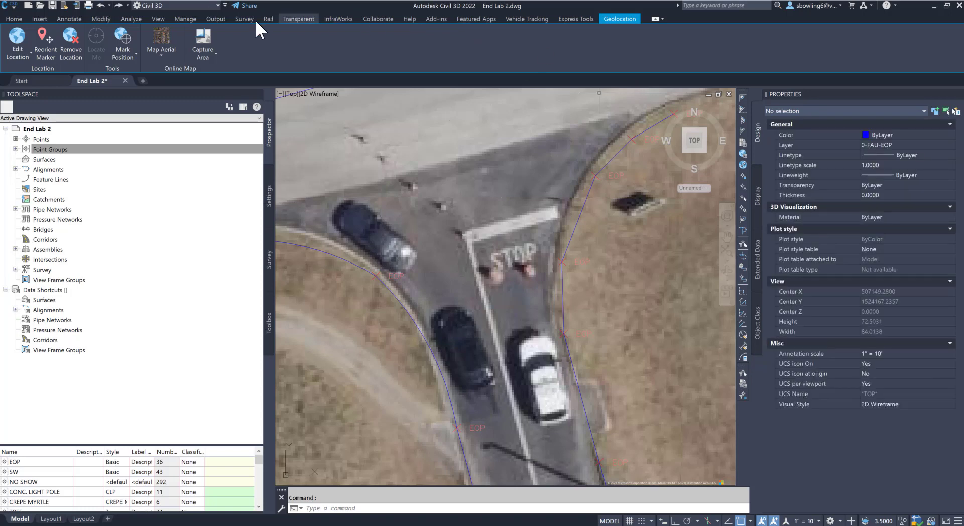
# - Draw a three-point arc through the three EOP points at the bend of the short eastern road edge, beside the stop bar
pyautogui.click(11, 20)
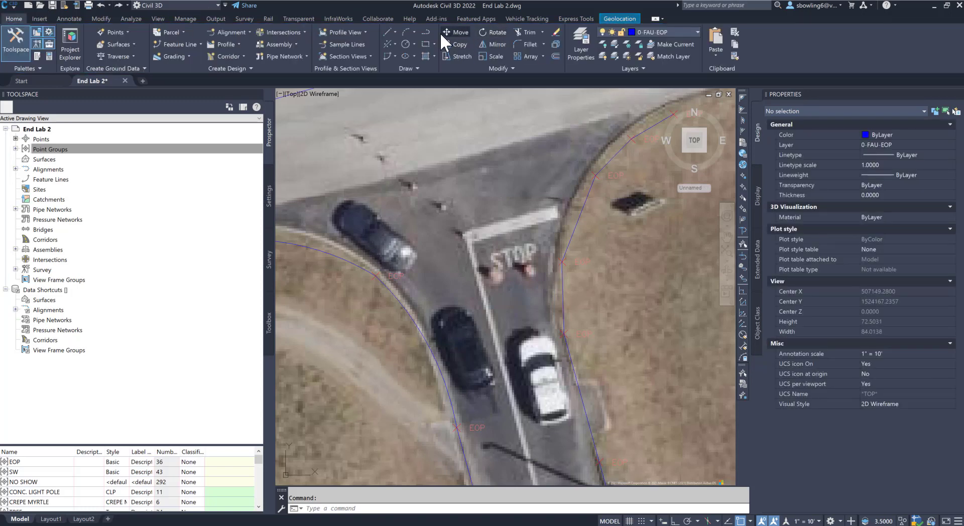
pyautogui.click(405, 33)
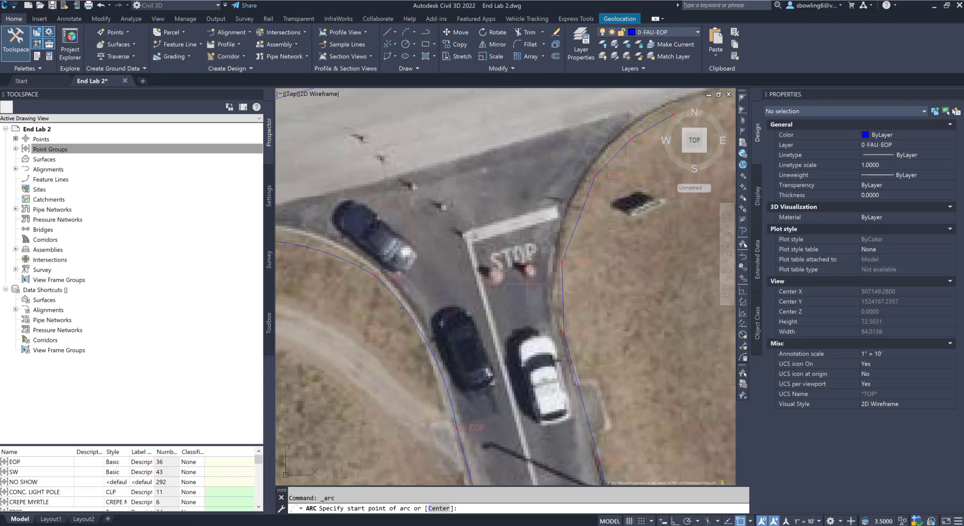
pyautogui.click(562, 262)
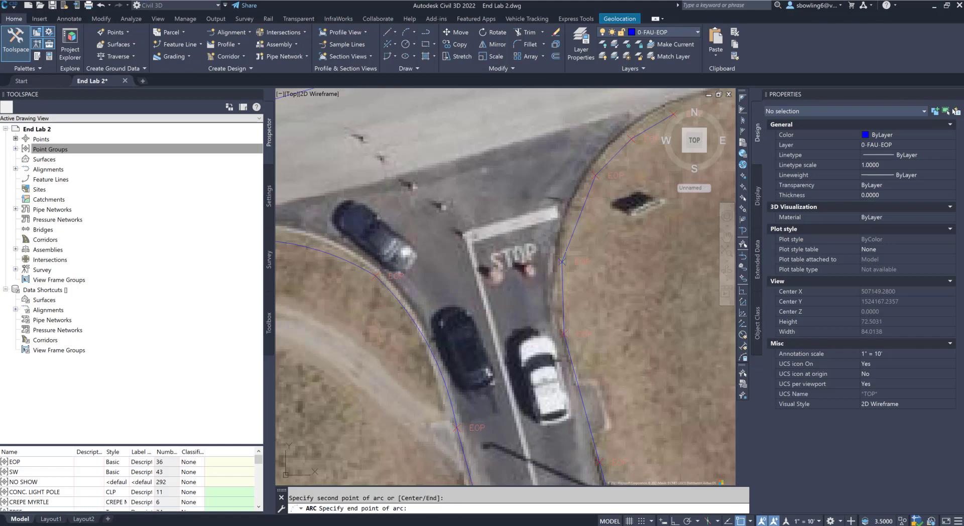
pyautogui.click(595, 177)
# - Draw a second three-point arc through the three uppermost EOP points of the short eastern road edge
pyautogui.scroll(-2, 486, 223)
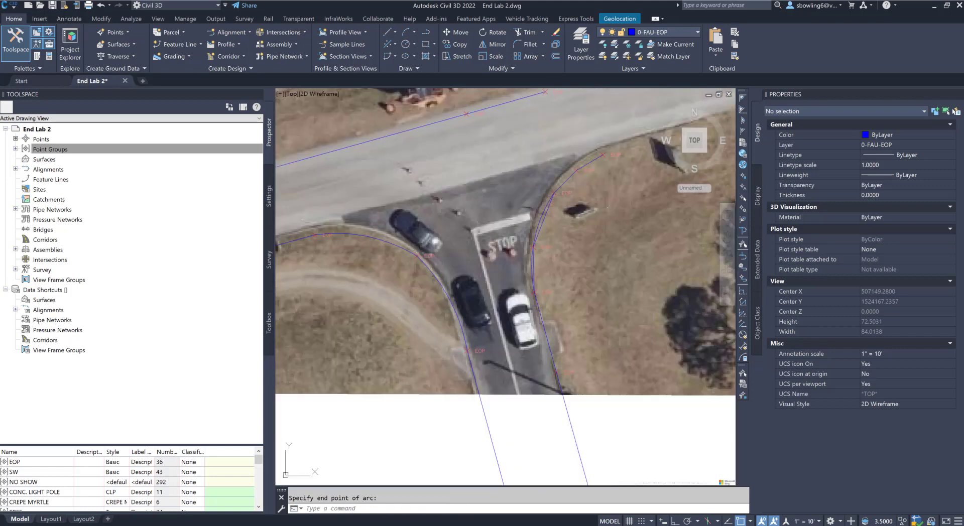
pyautogui.scroll(2, 570, 178)
pyautogui.scroll(2, 569, 180)
pyautogui.press('Return')
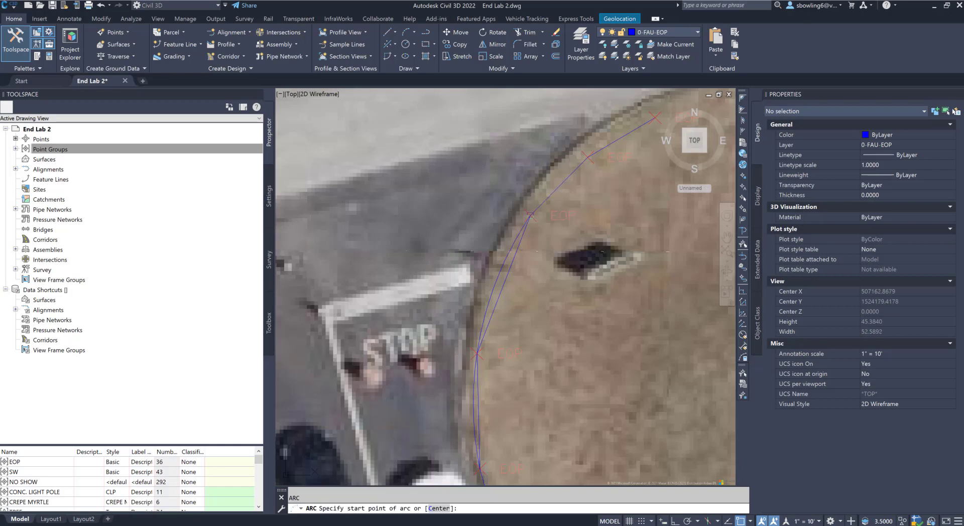
pyautogui.press('Return')
pyautogui.click(589, 157)
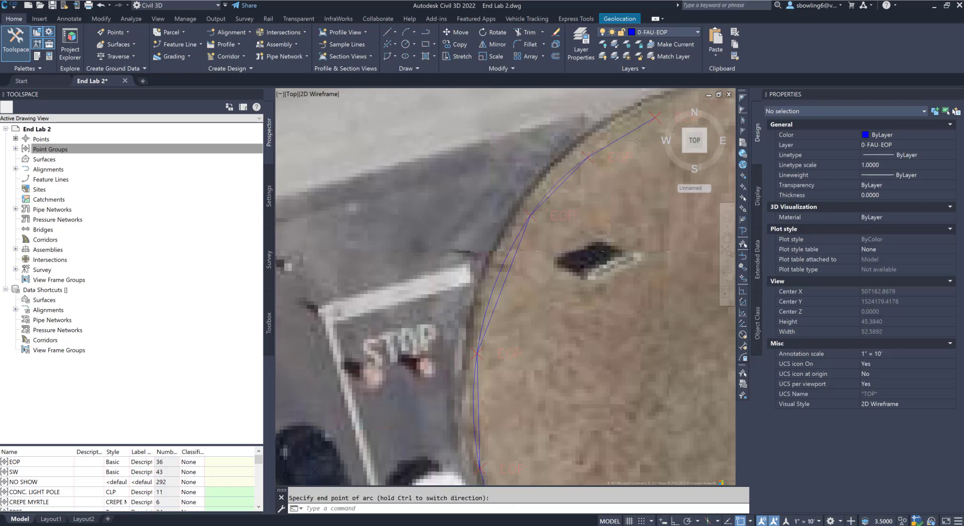
pyautogui.press('Escape')
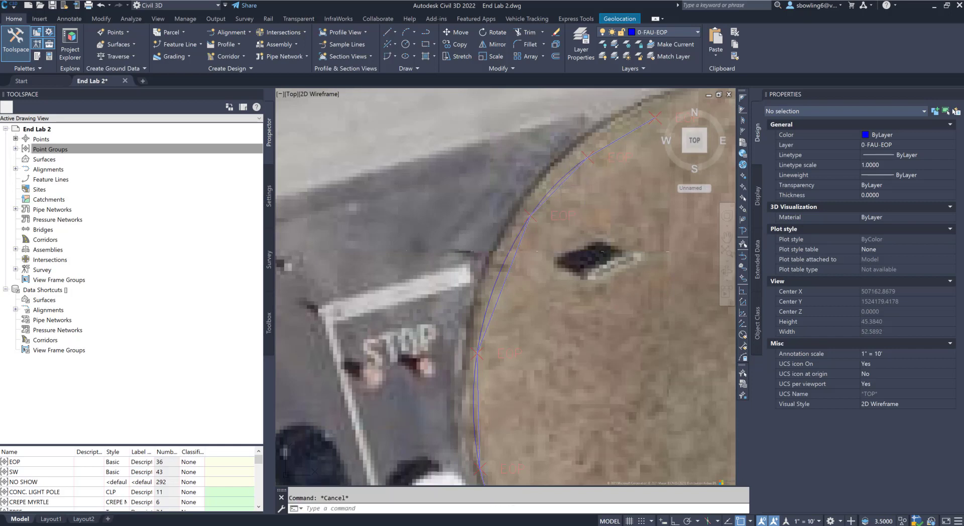
# - Turn off the aerial map
pyautogui.click(620, 18)
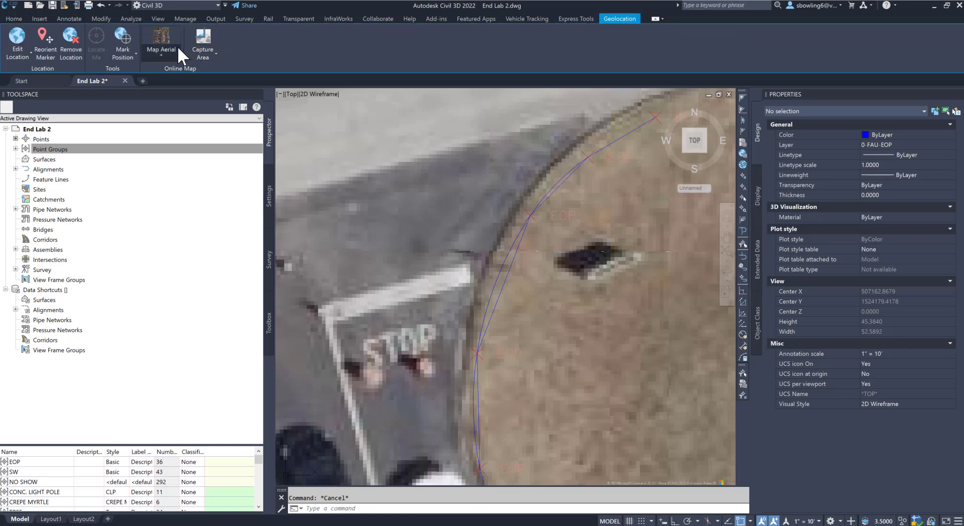
pyautogui.click(161, 53)
pyautogui.click(151, 132)
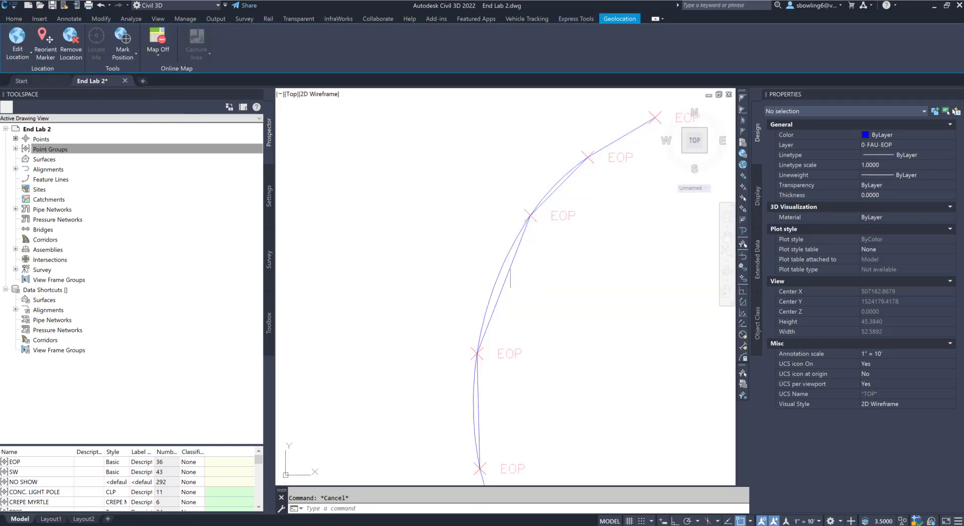
# - Trim away the three straight polyline segments beneath the arcs of the short eastern road edge
pyautogui.scroll(1, 452, 236)
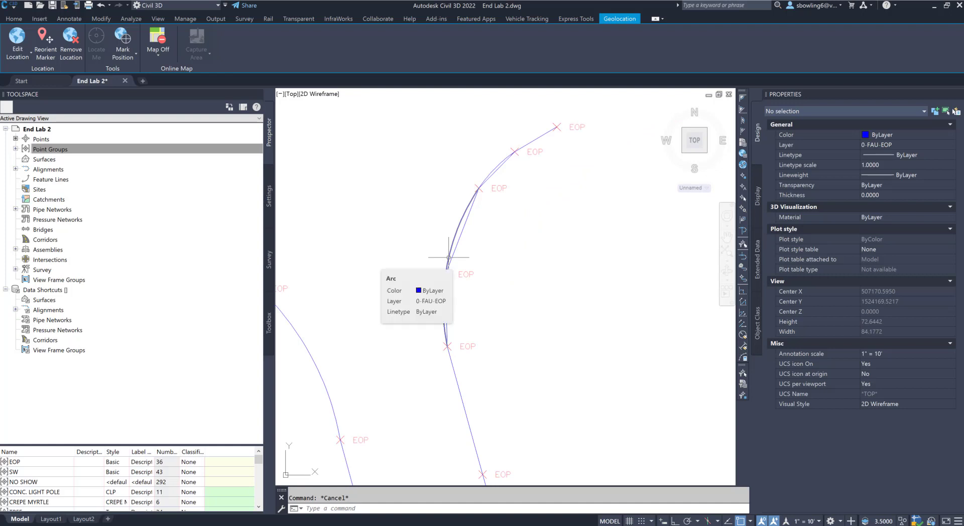
pyautogui.scroll(1, 448, 233)
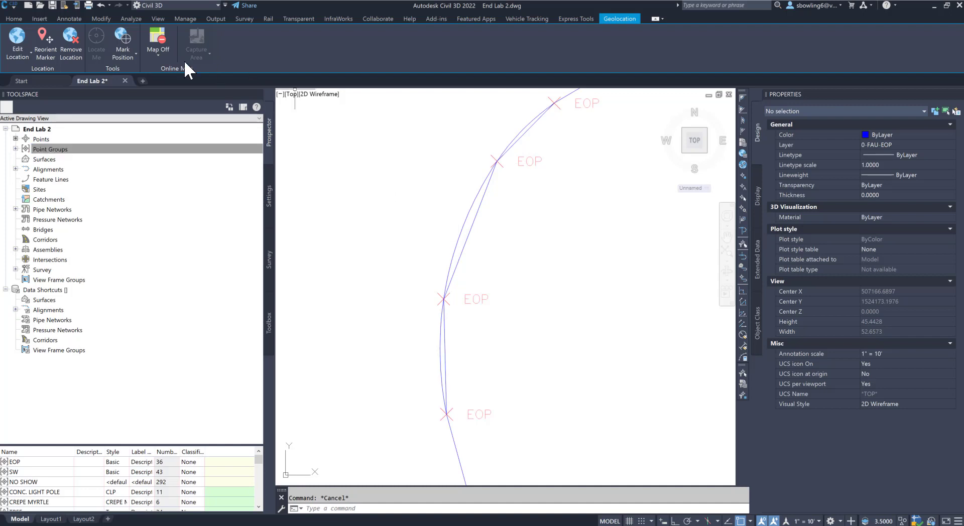
pyautogui.click(14, 18)
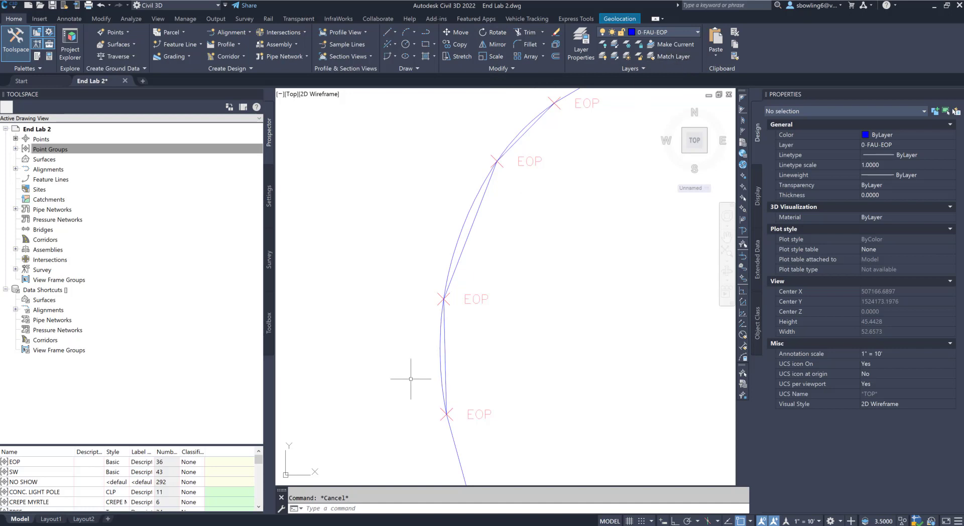
pyautogui.write('TR')
pyautogui.press('Return')
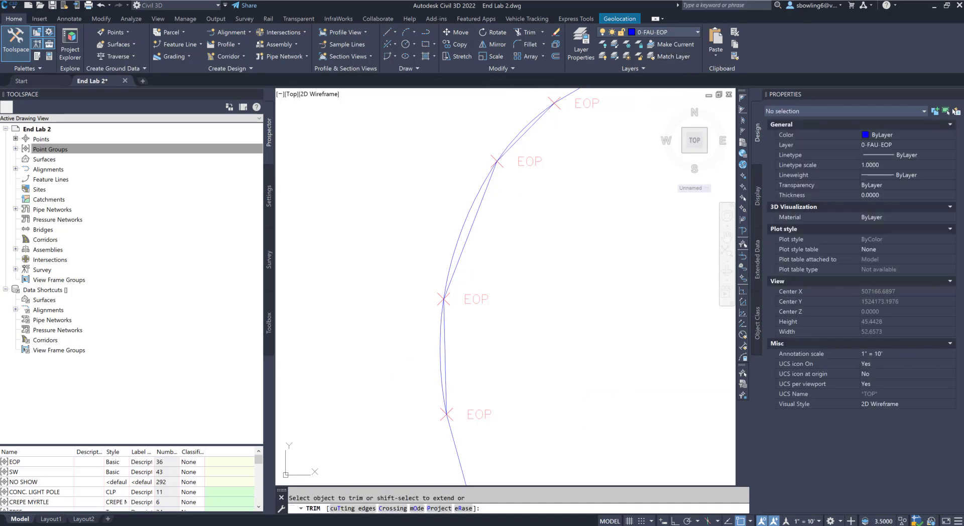
pyautogui.click(447, 340)
pyautogui.click(459, 273)
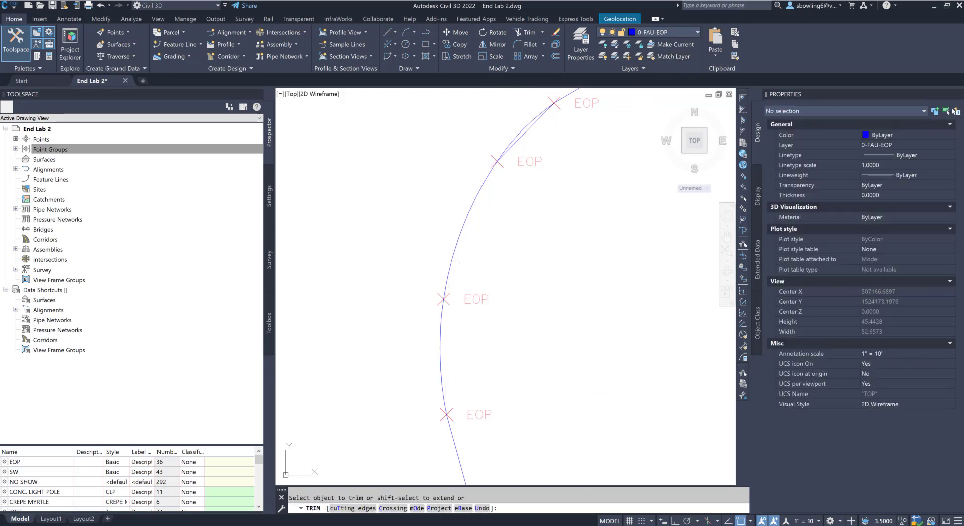
pyautogui.click(513, 147)
pyautogui.scroll(-6, 447, 224)
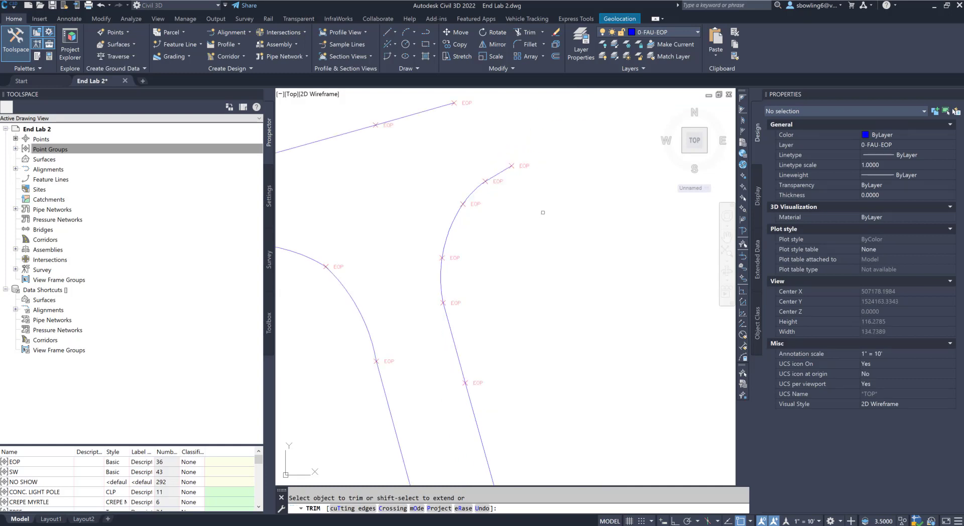
pyautogui.press('Escape')
# - Open the point group properties and move the NO SHOW group to the top of the display order
pyautogui.scroll(-2, 534, 274)
pyautogui.scroll(5, 534, 274)
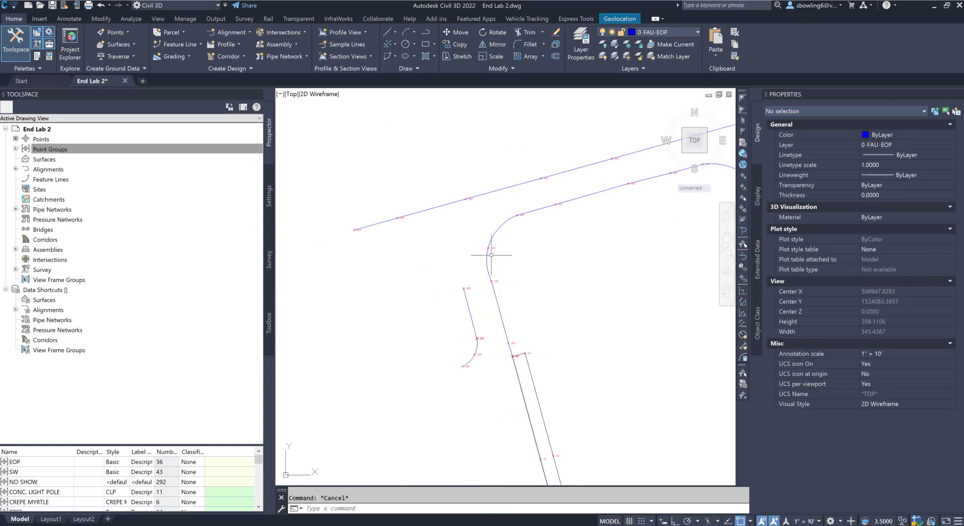
pyautogui.scroll(-3, 487, 254)
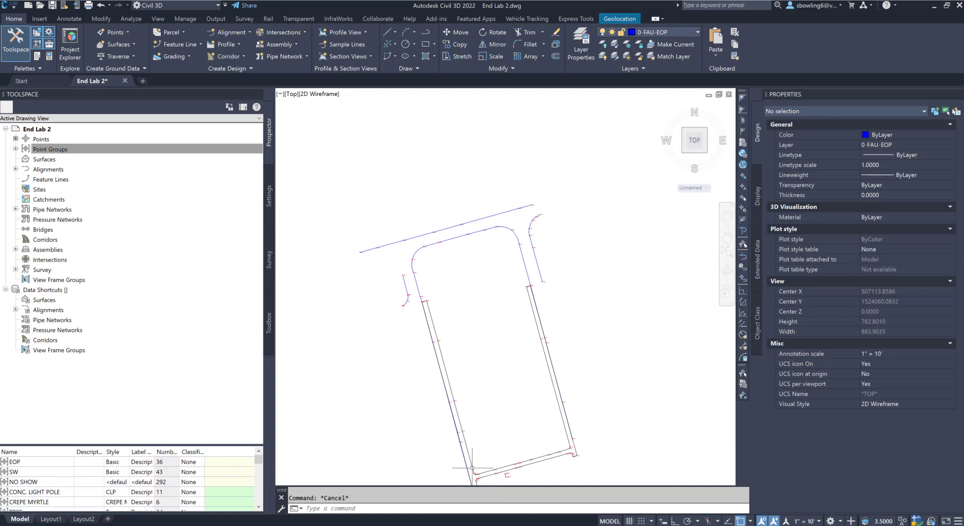
pyautogui.scroll(4, 472, 465)
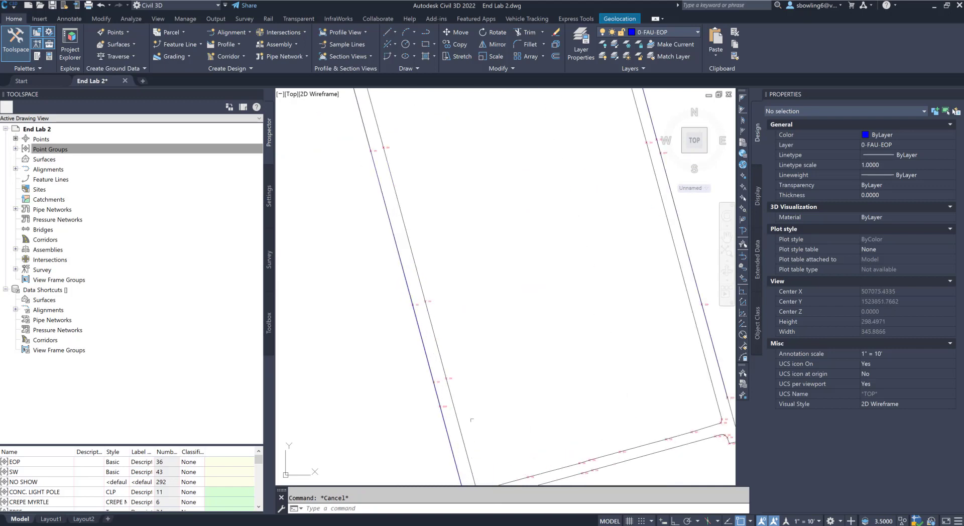
pyautogui.rightClick(145, 204)
pyautogui.click(166, 215)
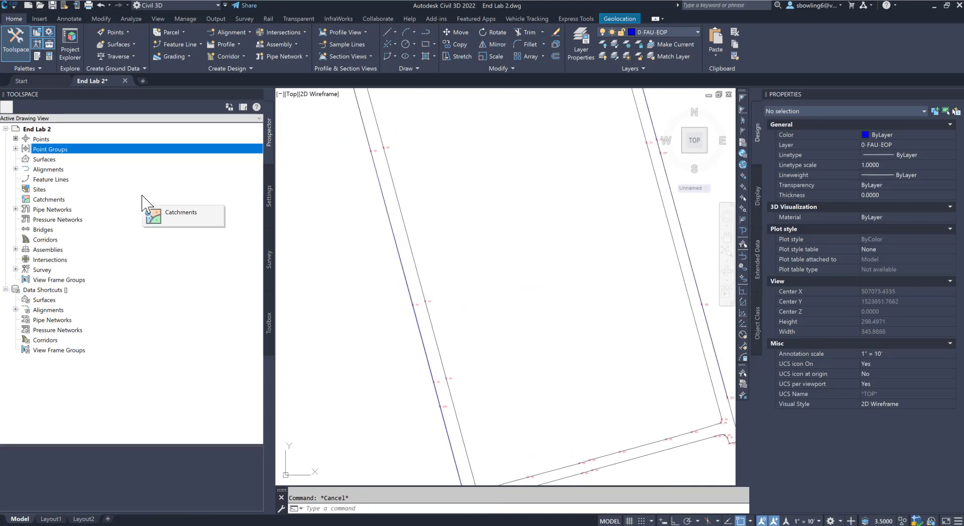
pyautogui.rightClick(50, 150)
pyautogui.click(81, 156)
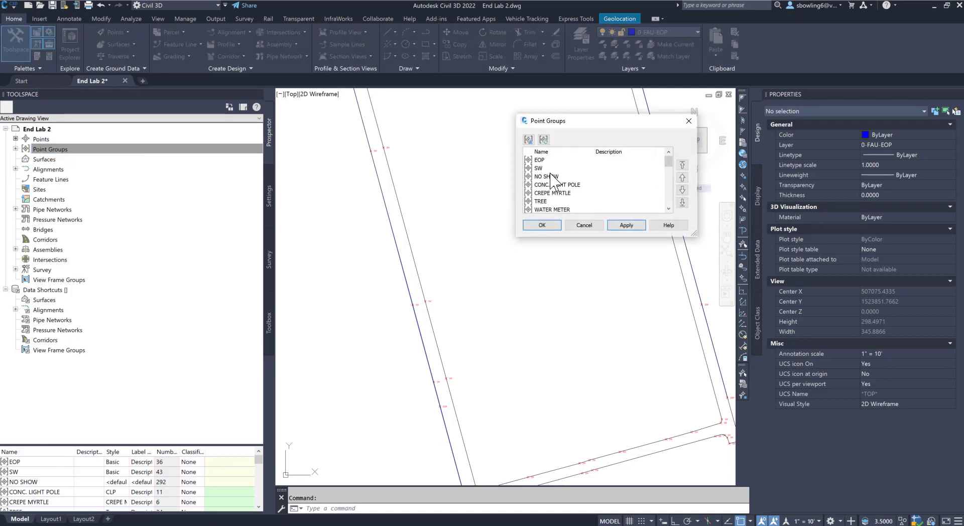
pyautogui.click(550, 177)
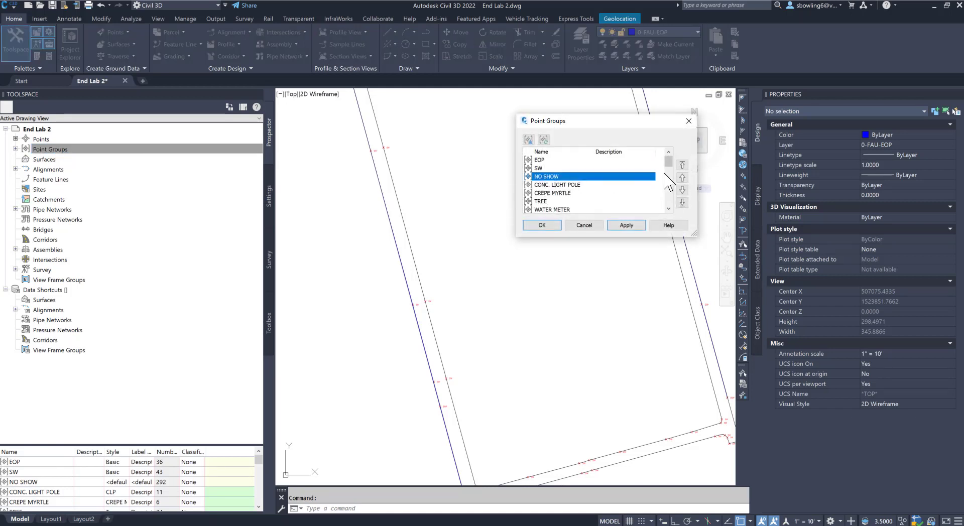
pyautogui.click(683, 165)
# - Move the BOC point group to the top of the display order, above NO SHOW
pyautogui.scroll(-2, 555, 204)
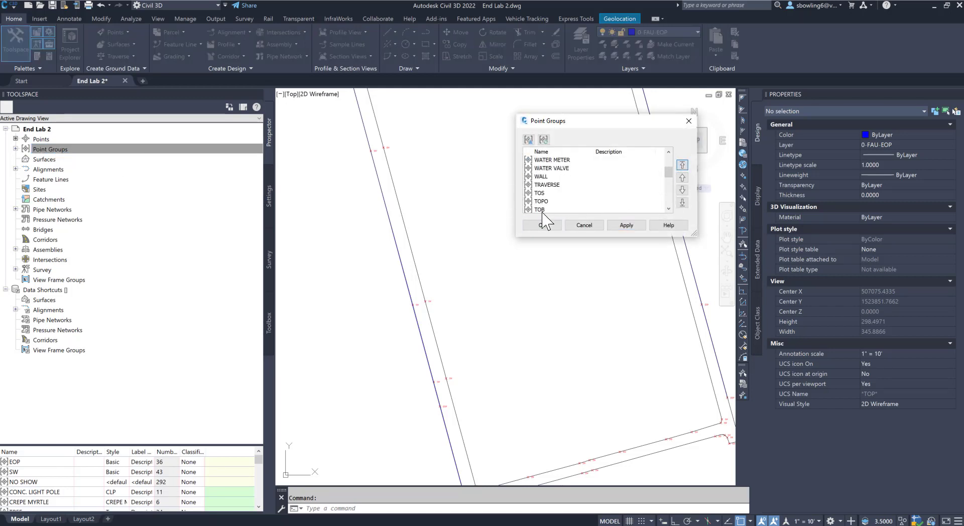
pyautogui.scroll(-5, 550, 206)
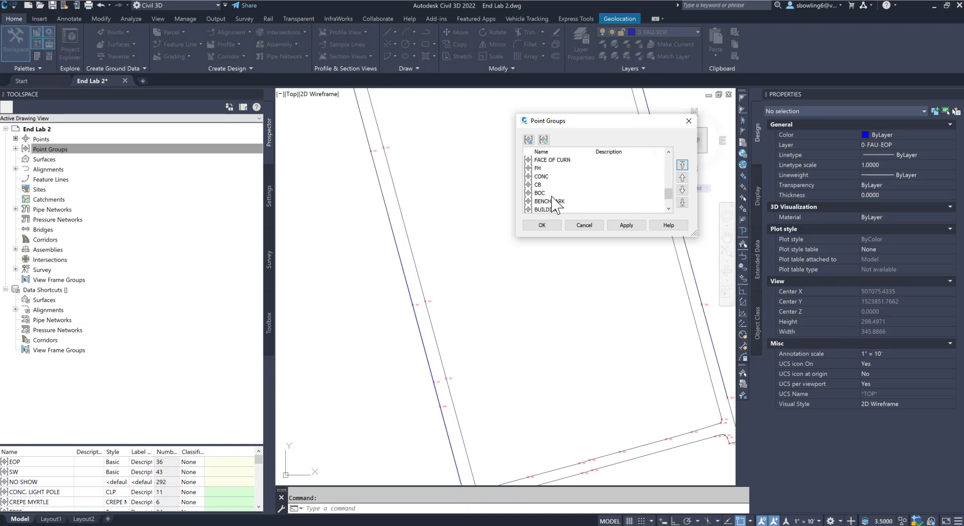
pyautogui.click(544, 193)
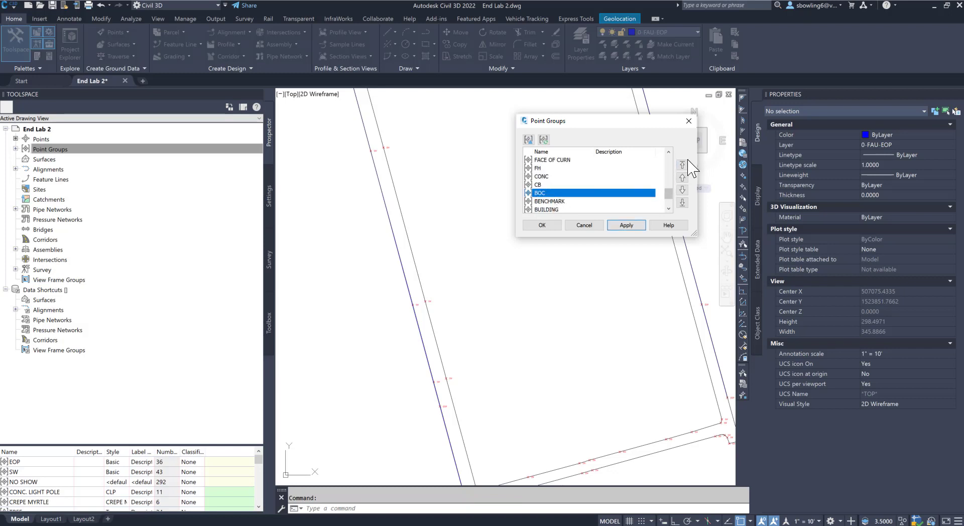
pyautogui.click(682, 165)
# - Move the FACE OF CURN point group to the top of the display order and accept the new order
pyautogui.scroll(-4, 568, 203)
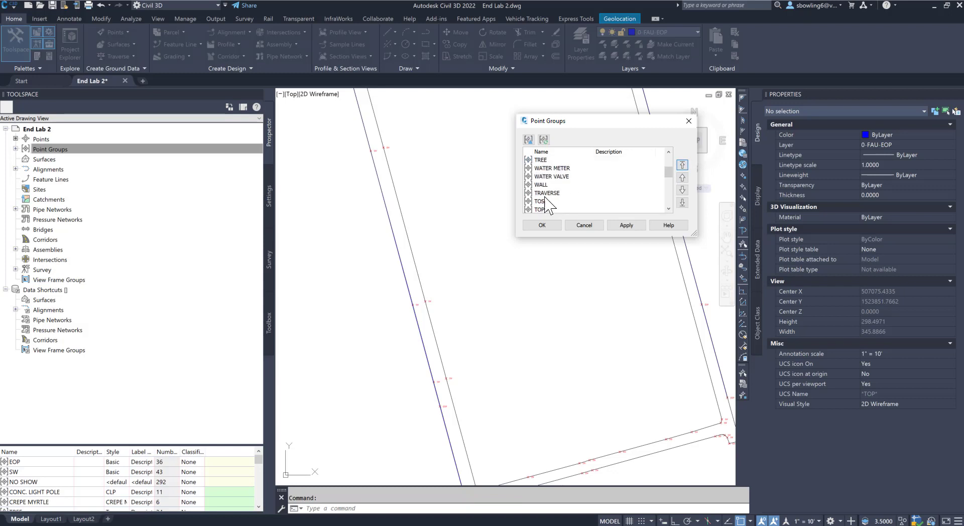
pyautogui.scroll(-3, 553, 206)
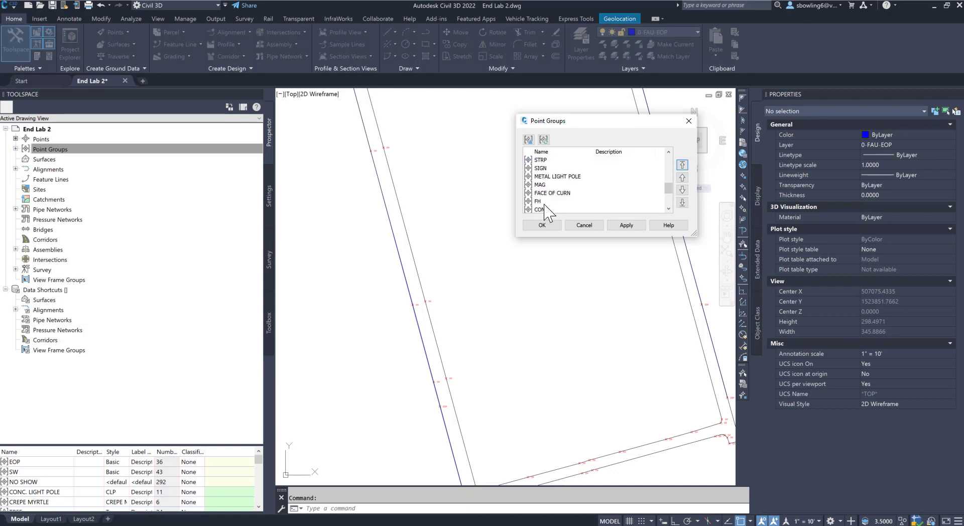
pyautogui.scroll(-3, 547, 207)
pyautogui.scroll(-1, 570, 193)
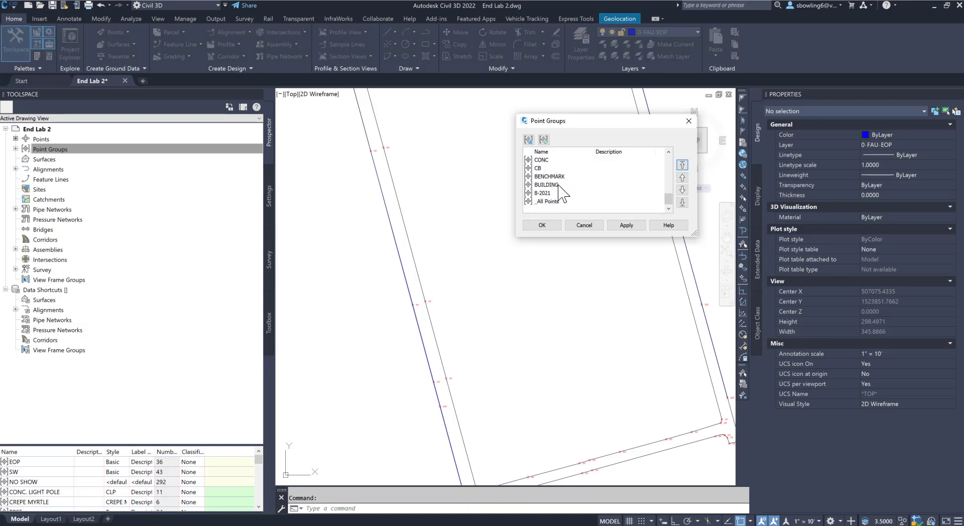
pyautogui.scroll(1, 559, 185)
pyautogui.click(559, 185)
pyautogui.scroll(1, 559, 184)
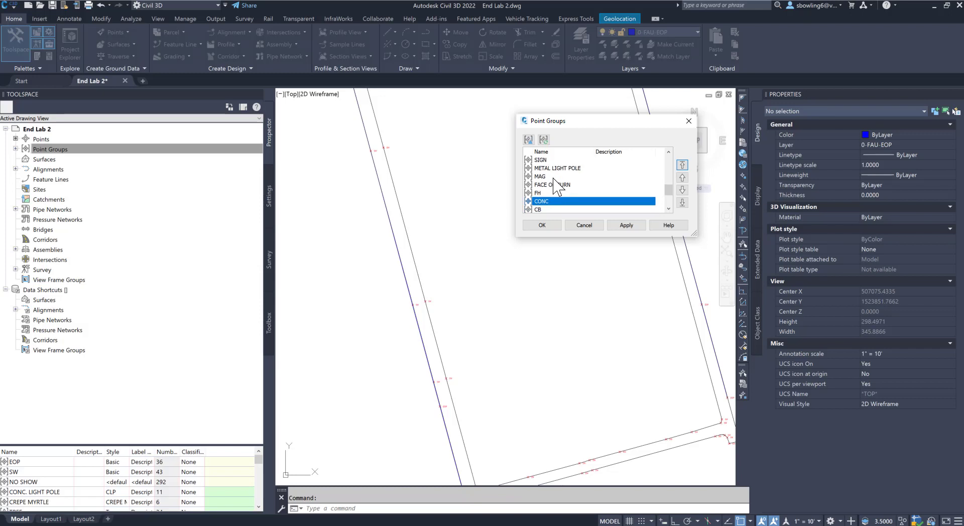
pyautogui.scroll(2, 556, 186)
pyautogui.click(554, 177)
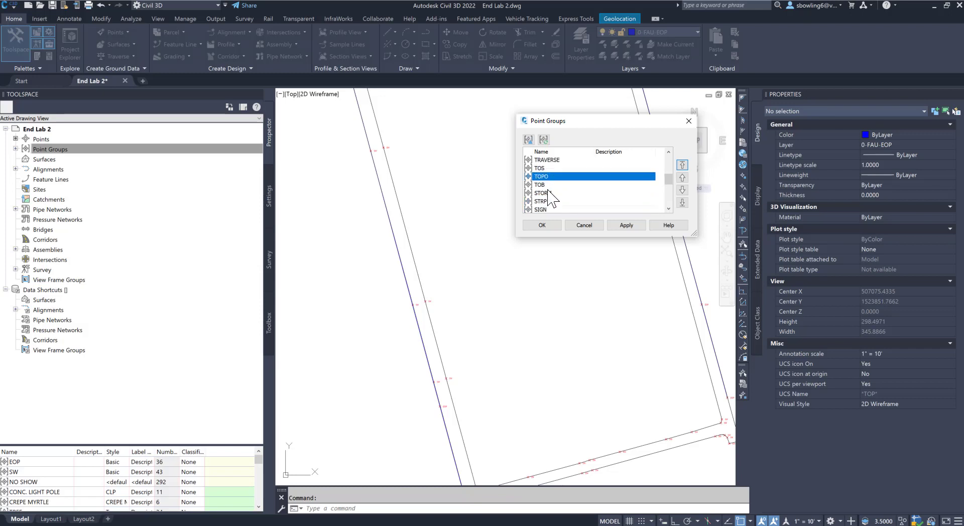
pyautogui.scroll(-1, 554, 199)
pyautogui.click(668, 208)
pyautogui.click(669, 209)
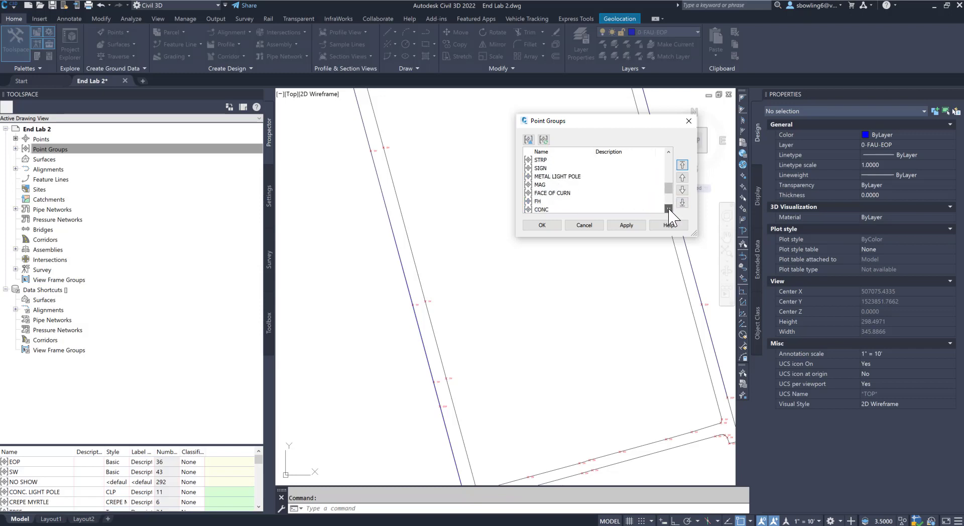
pyautogui.click(556, 193)
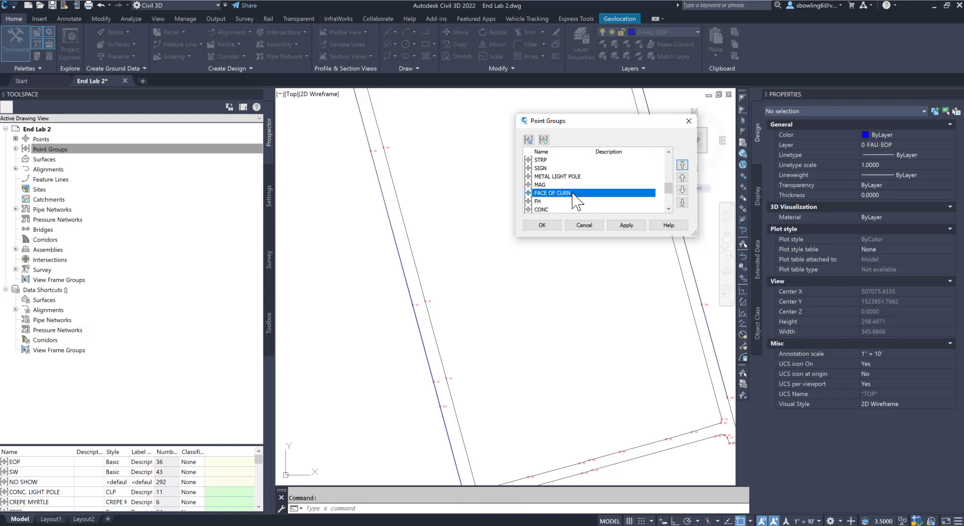
pyautogui.click(682, 165)
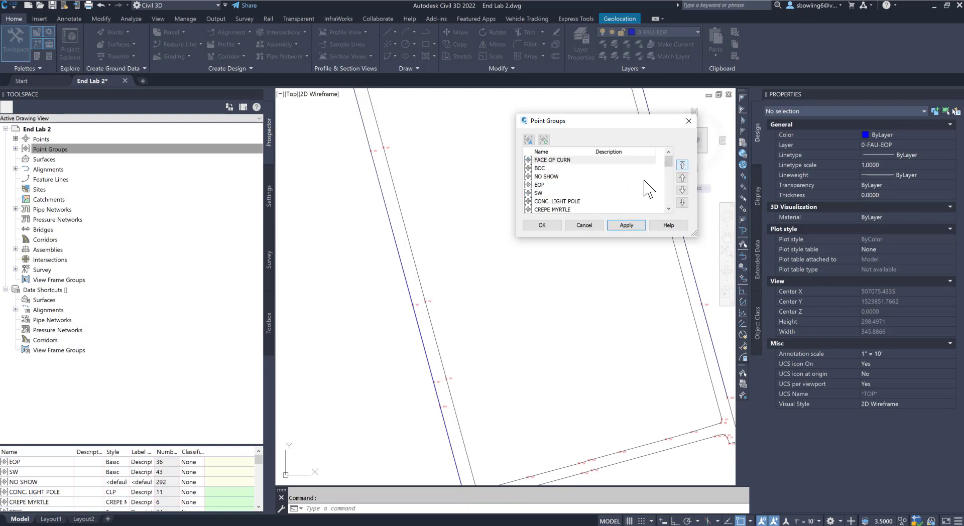
pyautogui.click(541, 226)
# - Turn on the aerial map and examine the FOC and BOC points along the striped parking areas west of the sidewalk
pyautogui.scroll(-2, 451, 185)
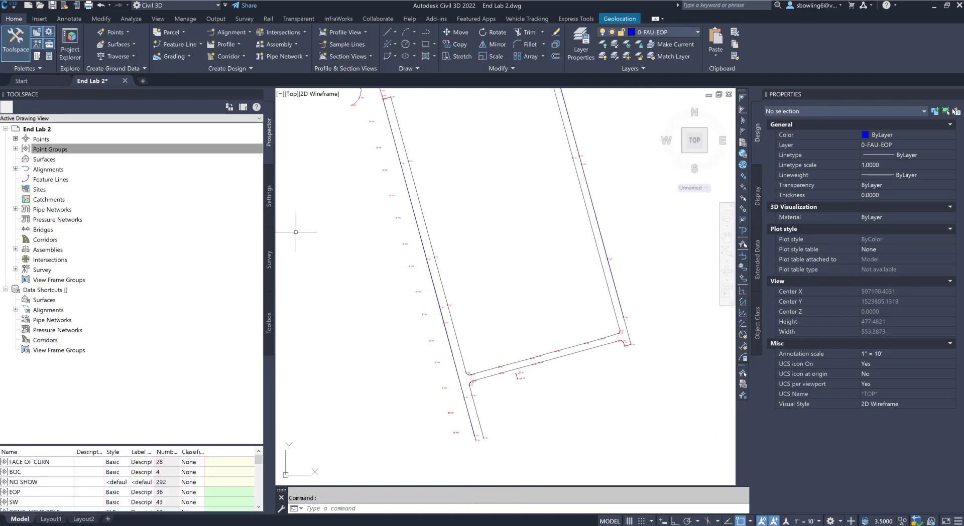
pyautogui.scroll(4, 422, 399)
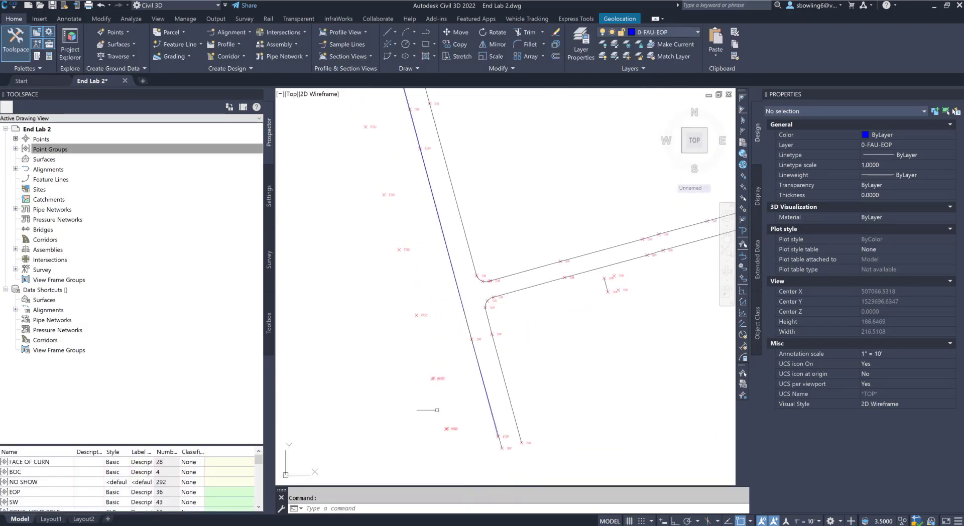
pyautogui.scroll(6, 434, 383)
pyautogui.scroll(-4, 434, 382)
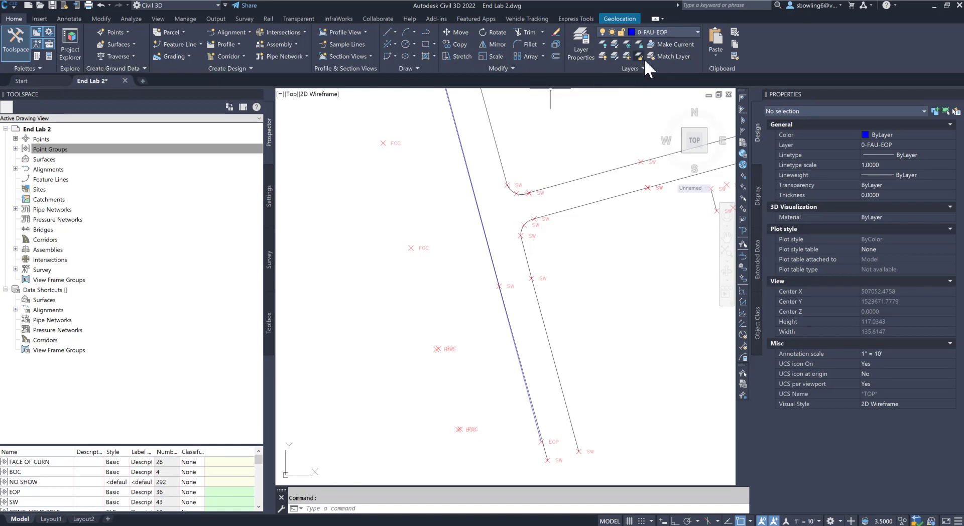
pyautogui.click(620, 19)
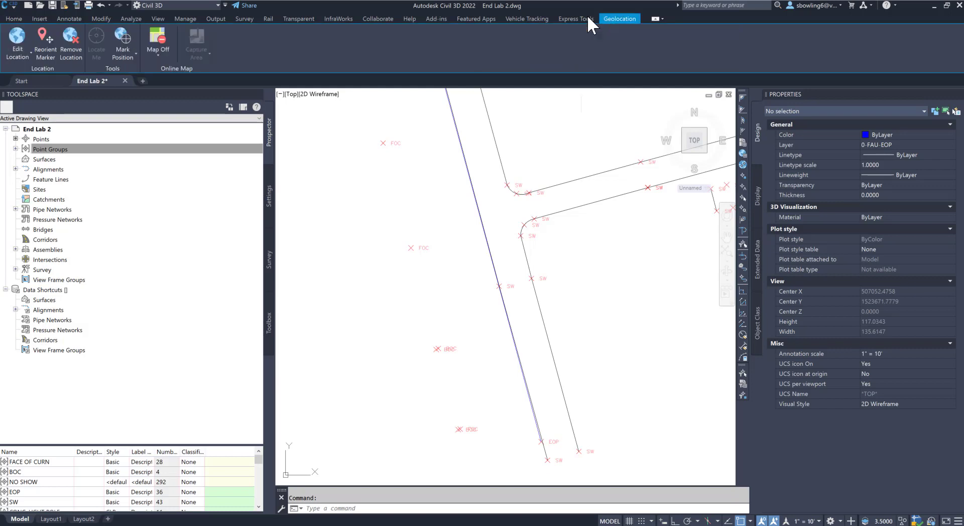
pyautogui.click(151, 53)
pyautogui.click(148, 77)
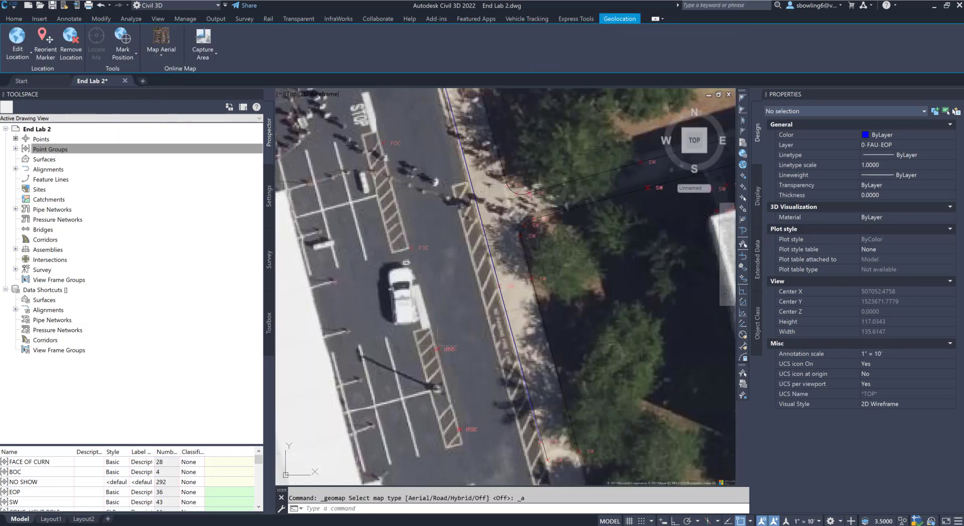
pyautogui.scroll(4, 455, 414)
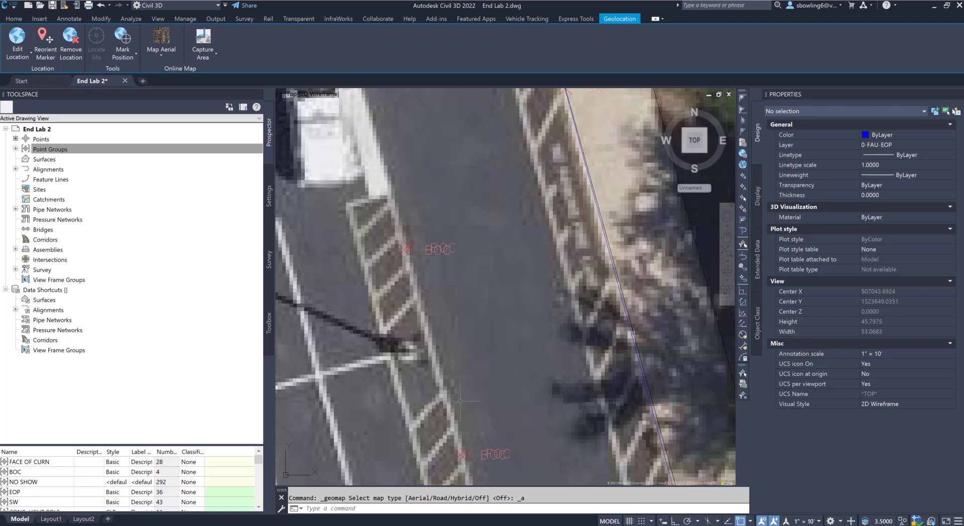
pyautogui.scroll(-2, 461, 401)
pyautogui.scroll(-4, 440, 316)
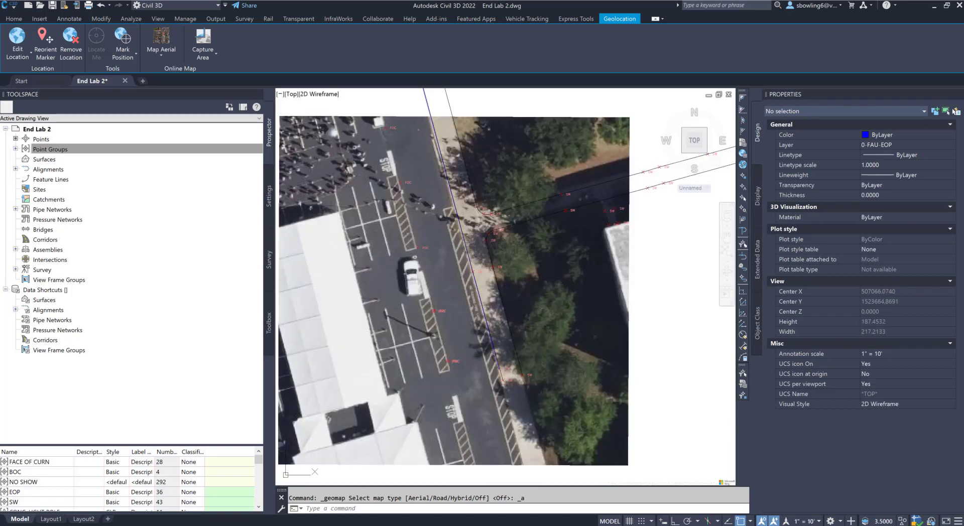
pyautogui.scroll(4, 447, 320)
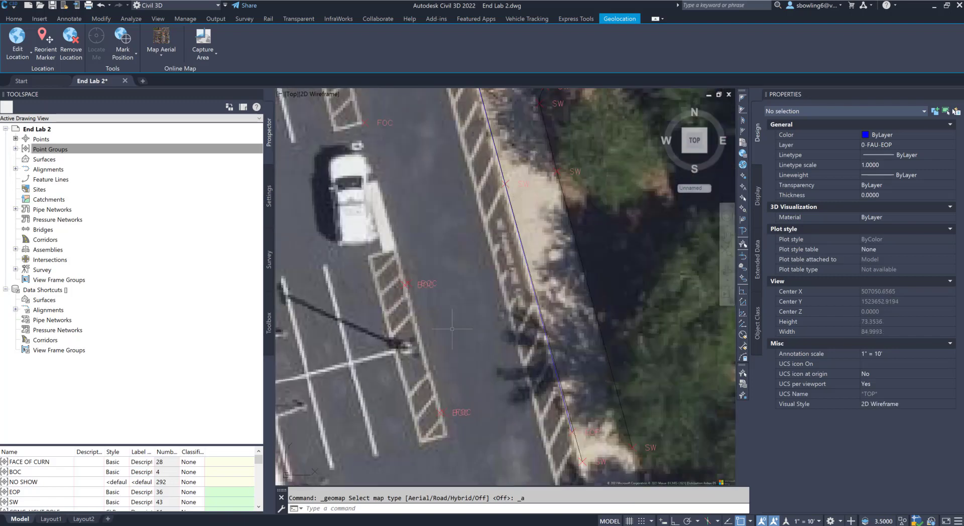
pyautogui.scroll(2, 447, 321)
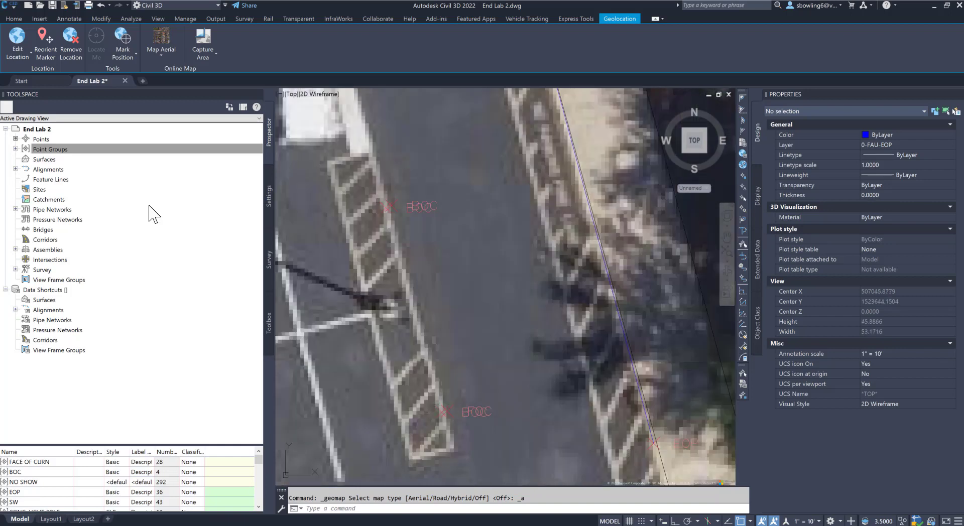
# - Create a new layer named 0-FAU-CURB
pyautogui.click(13, 19)
pyautogui.click(573, 39)
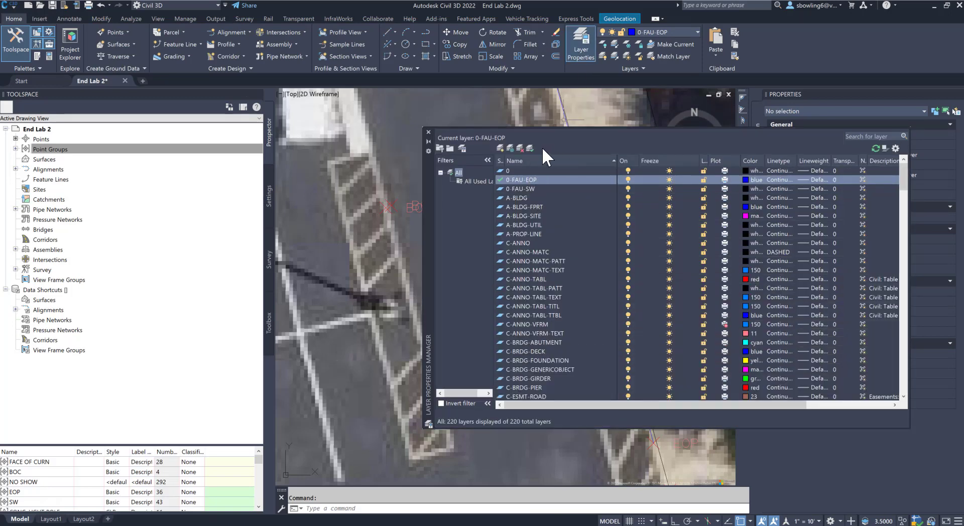
pyautogui.click(499, 149)
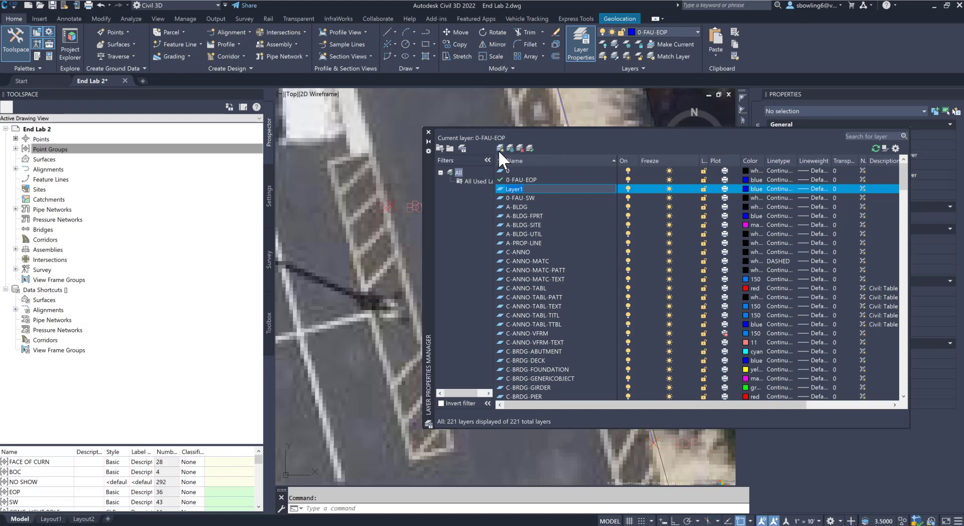
pyautogui.write('O')
pyautogui.write('FAU')
pyautogui.write('-CURB')
# - Set the 0-FAU-CURB layer's color to green and make it the current layer
pyautogui.click(747, 187)
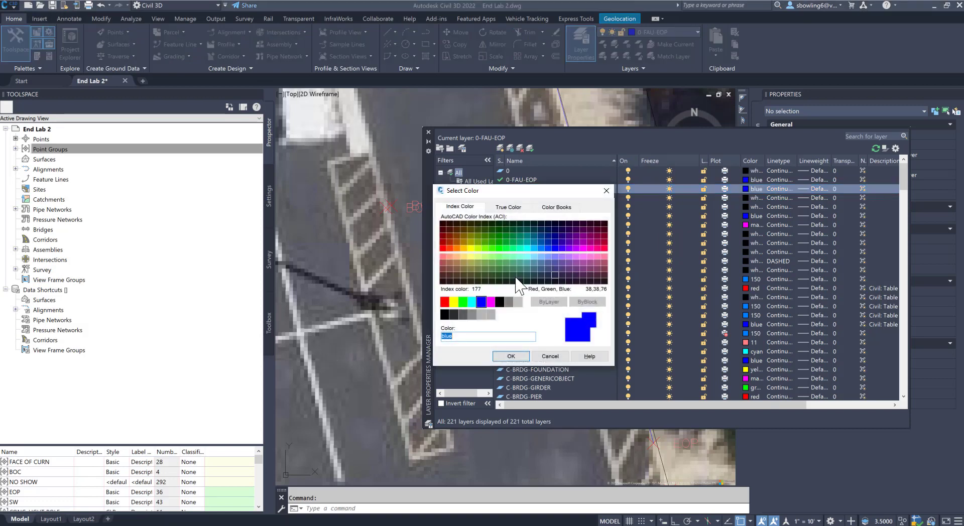
pyautogui.click(463, 301)
pyautogui.click(512, 356)
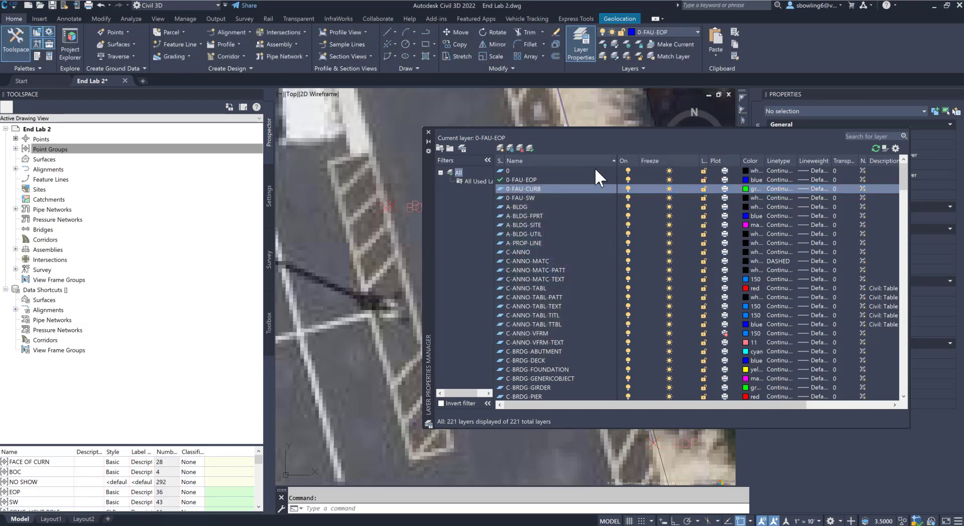
pyautogui.click(530, 148)
pyautogui.click(428, 132)
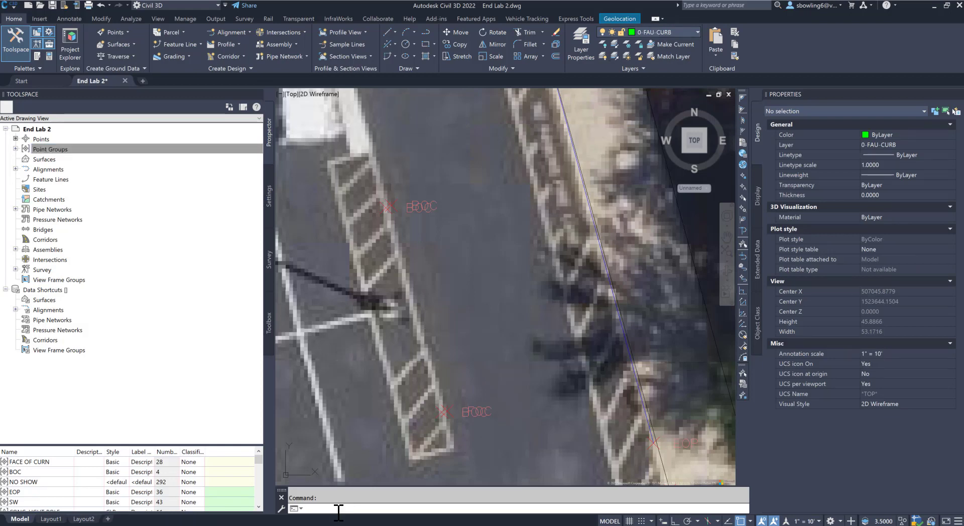
# - Draw a polyline between the two BOC points along the east edge of the striped parking area
pyautogui.write('pl')
pyautogui.press('Return')
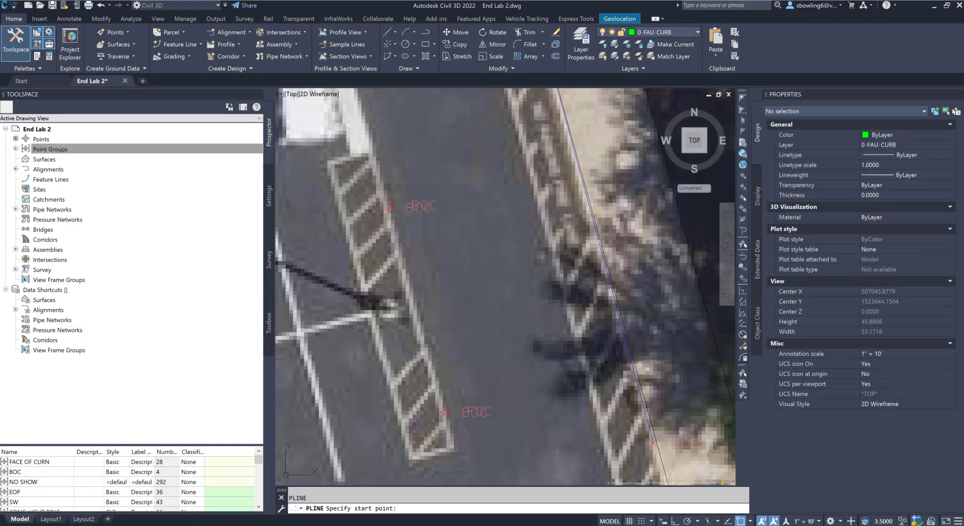
pyautogui.click(428, 306)
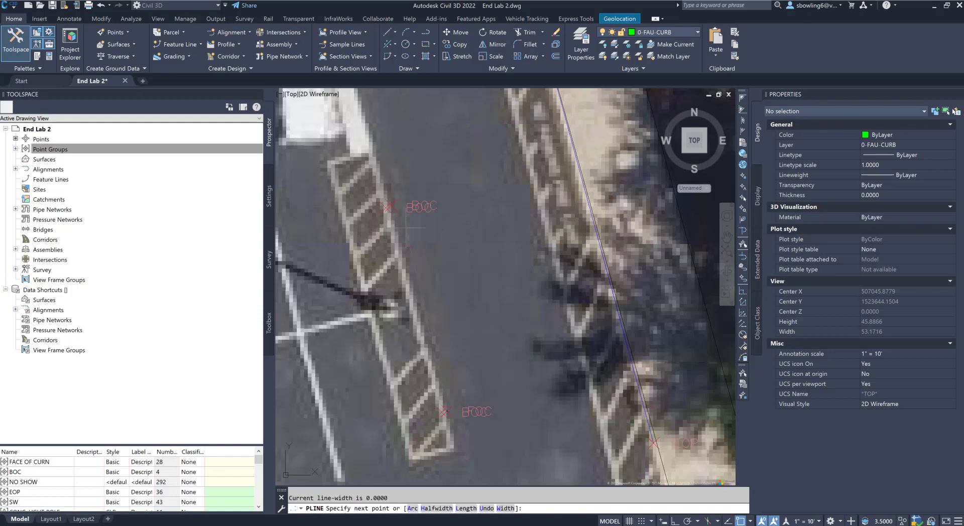
pyautogui.click(390, 206)
pyautogui.click(445, 412)
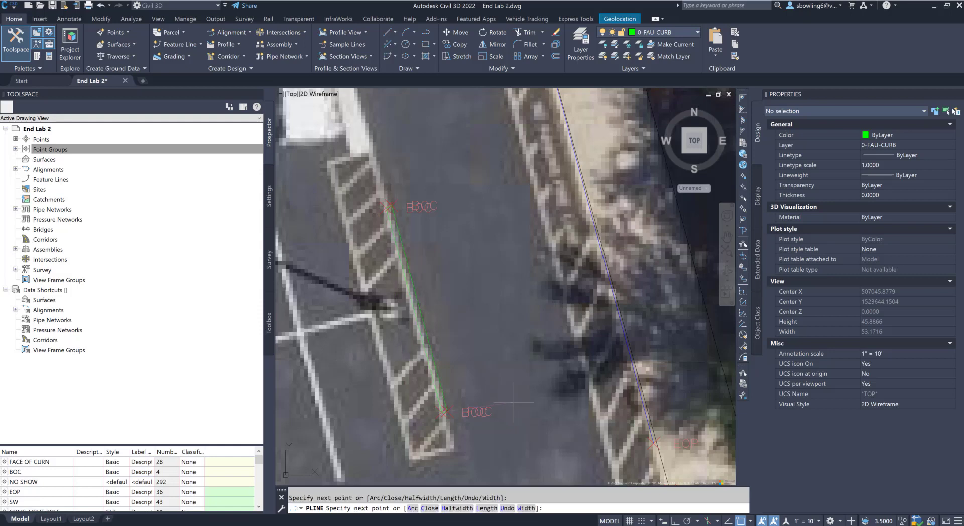
pyautogui.press('Escape')
# - Explode the new BOC polyline into individual lines
pyautogui.click(432, 358)
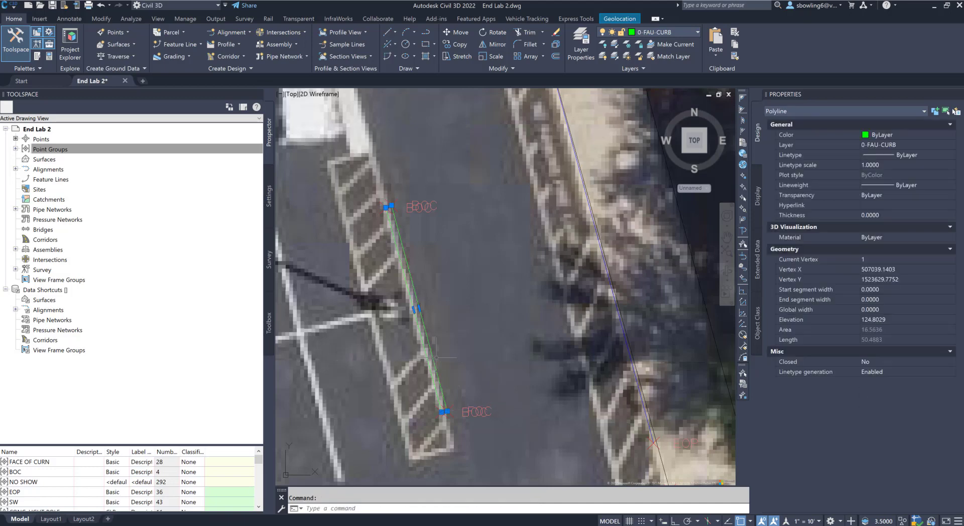
pyautogui.write('X')
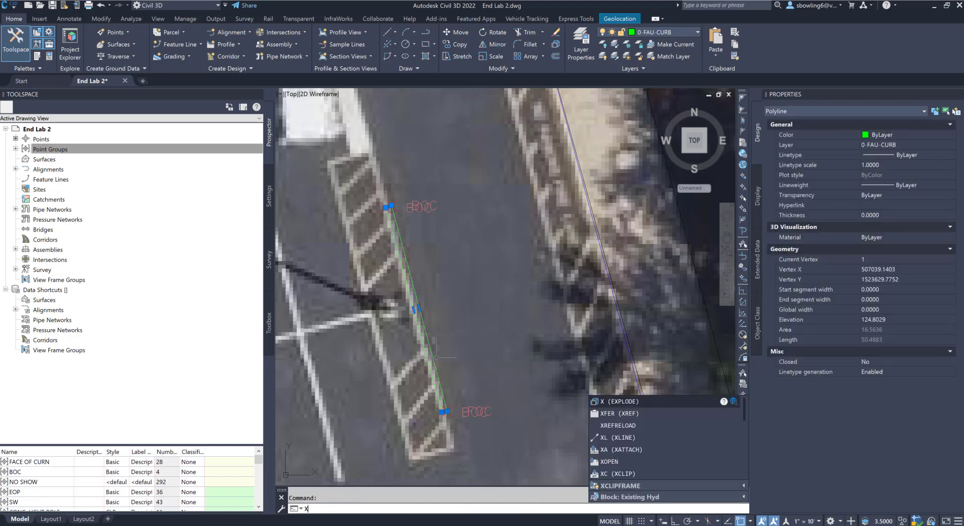
pyautogui.press('Return')
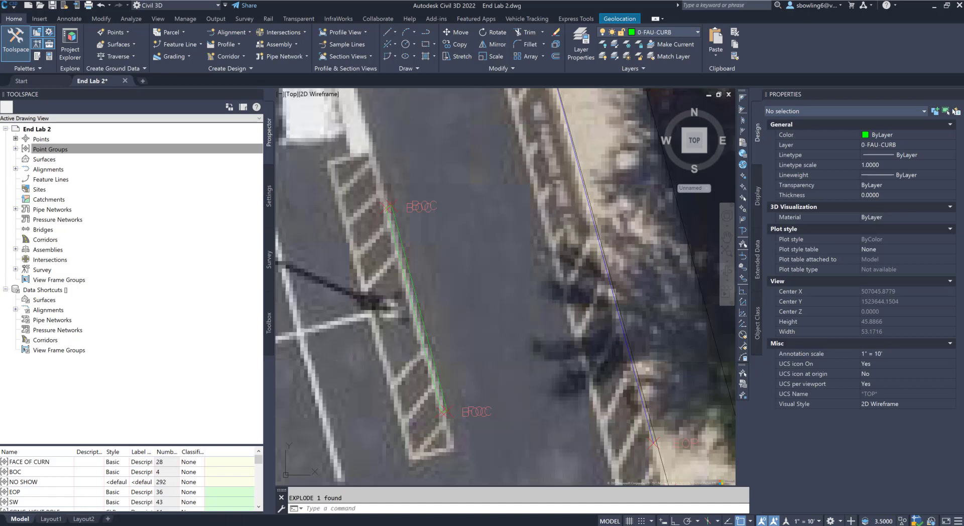
pyautogui.press('Escape')
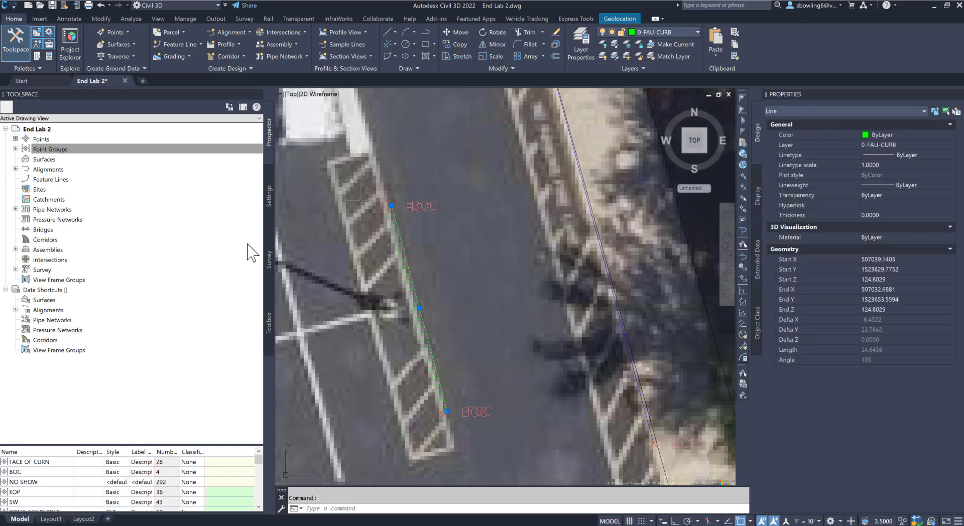
# - Draw a curb line joining the two FOC points along the first striped area north of the BOC line
pyautogui.scroll(-6, 458, 273)
pyautogui.moveTo(395, 95); pyautogui.dragTo(426, 271, button='middle')
pyautogui.press('Escape')
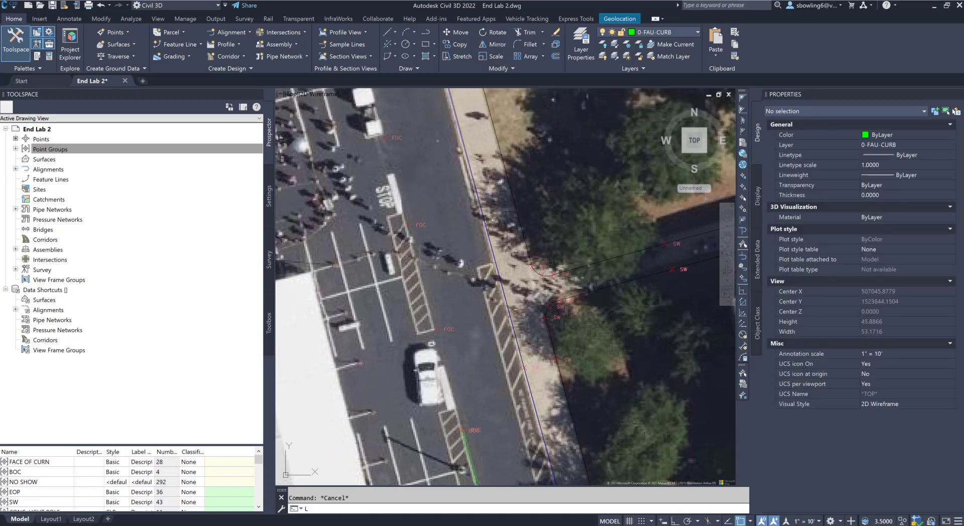
pyautogui.press('Return')
pyautogui.click(437, 330)
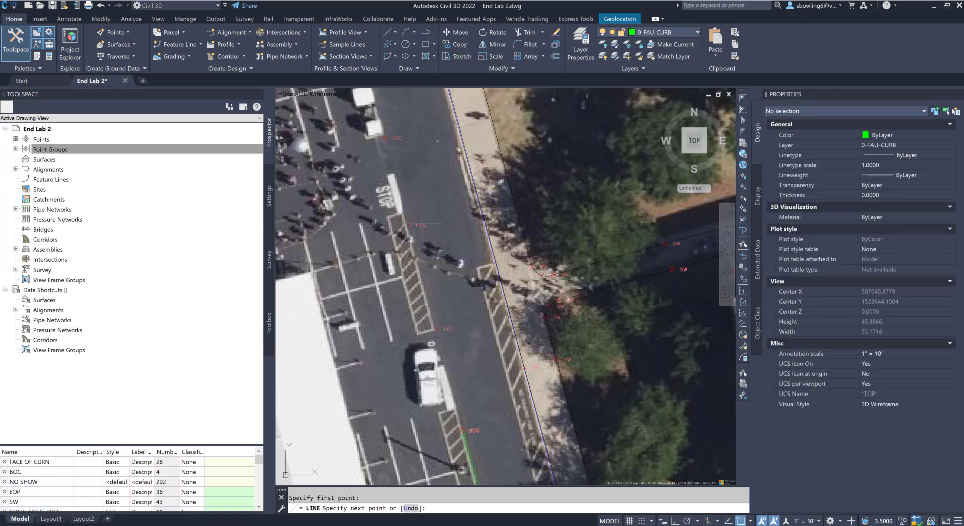
pyautogui.press('Return')
# - Draw a curb line between the two FOC points beside the white vehicles, along the second striped area north of the BOC line
pyautogui.moveTo(447, 191); pyautogui.dragTo(488, 349, button='middle')
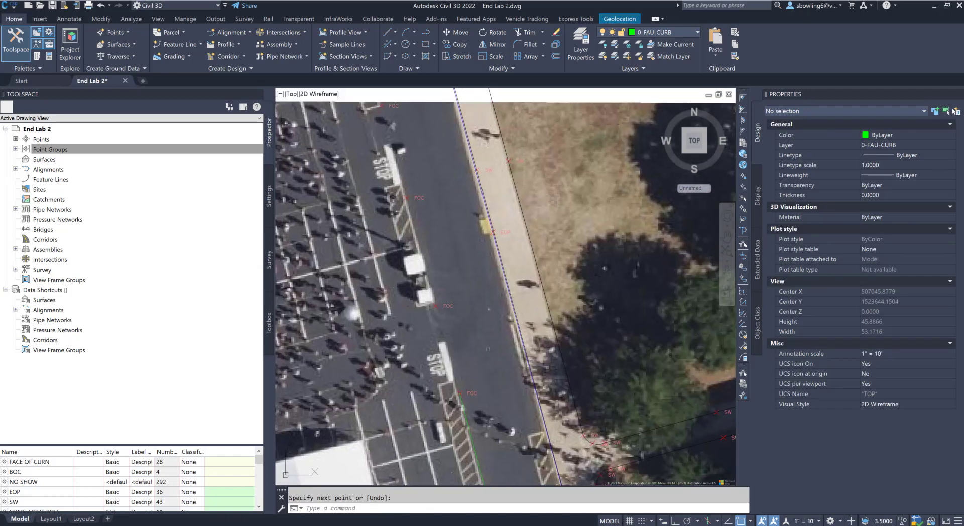
pyautogui.press('Return')
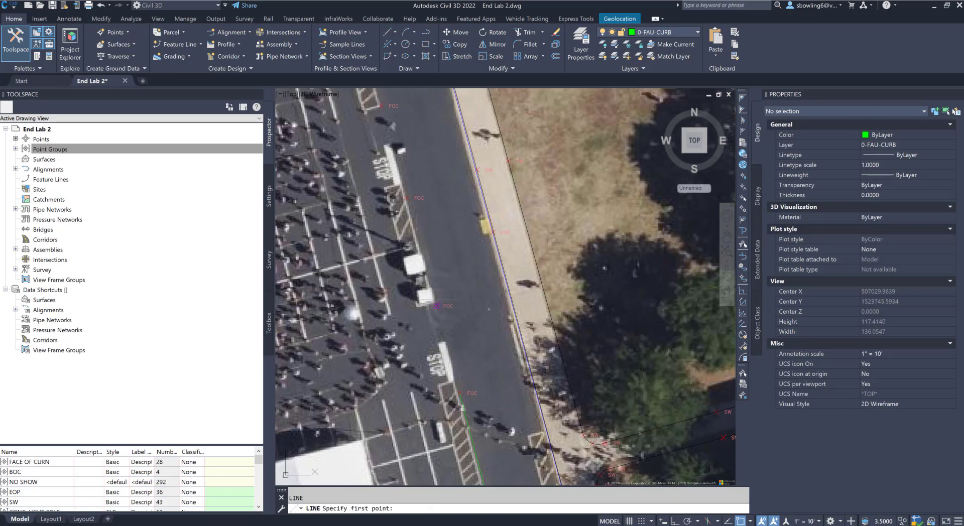
pyautogui.click(436, 305)
pyautogui.click(406, 198)
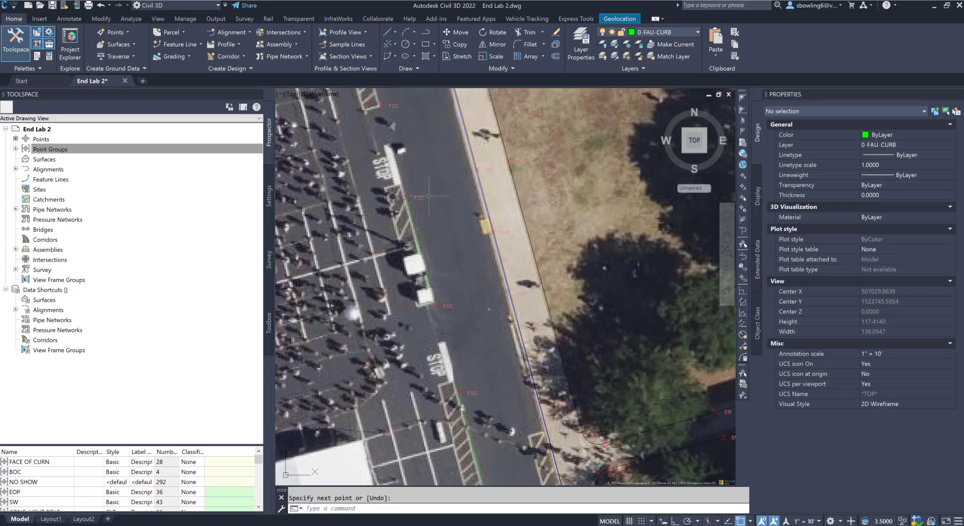
# - Draw a curb line between the two FOC points of the third striped area north of the BOC line
pyautogui.moveTo(429, 195); pyautogui.dragTo(489, 375, button='middle')
pyautogui.press('Return')
pyautogui.press('Return')
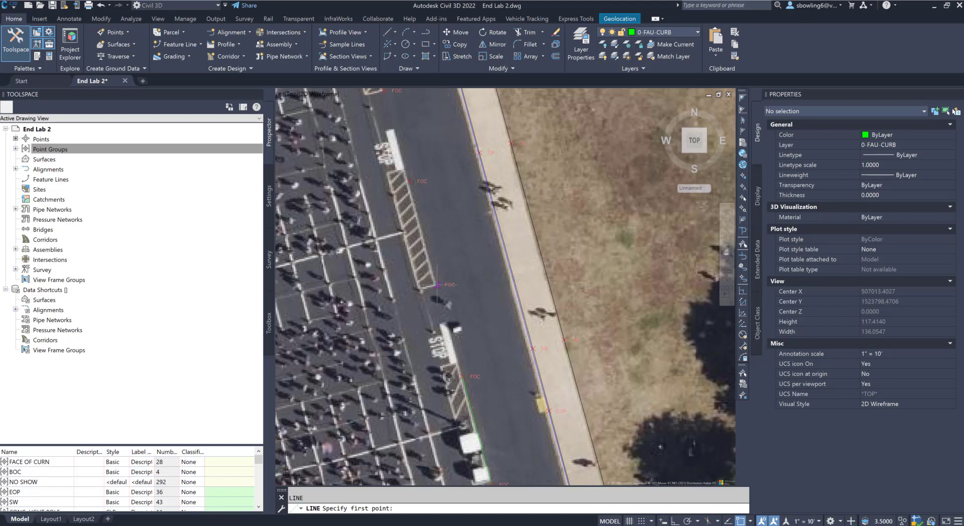
pyautogui.click(438, 284)
pyautogui.click(410, 181)
pyautogui.press('Return')
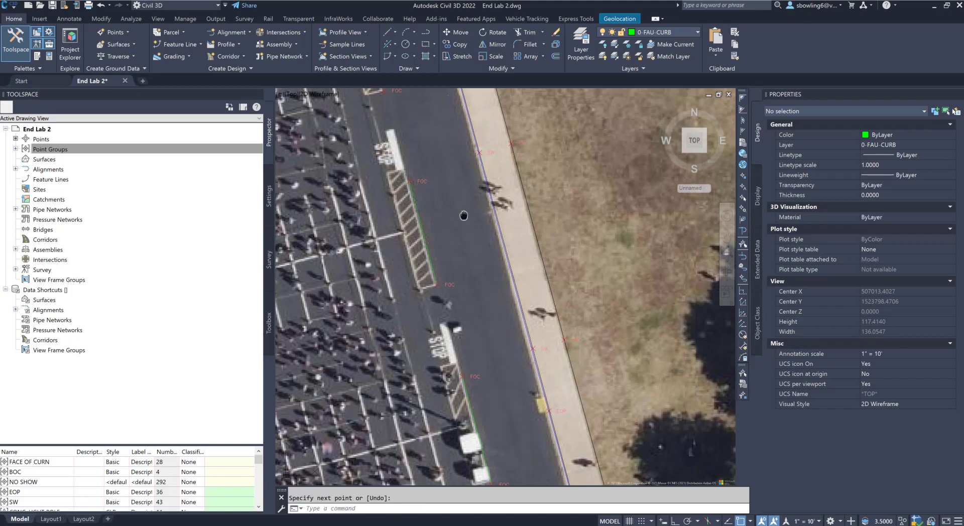
# - Draw a curb line between the two FOC points of the fourth striped area, at the end of the row with the white cars
pyautogui.moveTo(463, 215); pyautogui.dragTo(497, 377, button='middle')
pyautogui.press('Return')
pyautogui.click(405, 183)
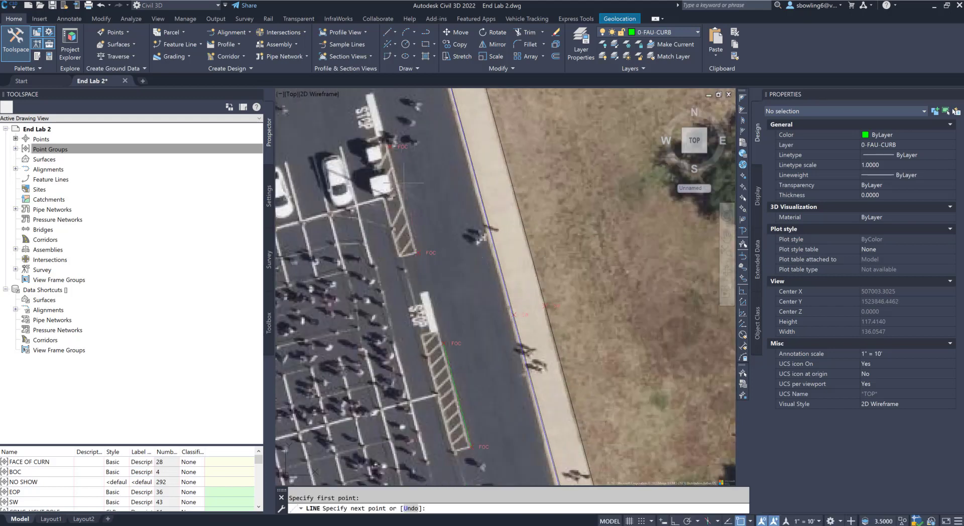
pyautogui.click(391, 147)
pyautogui.press('Return')
# - Draw a curb line between the two FOC points of the fifth striped area, beside the parked blue car
pyautogui.moveTo(428, 174)
pyautogui.mouseDown(button='middle')
pyautogui.moveTo(443, 274)
pyautogui.moveTo(480, 359)
pyautogui.mouseUp(button='middle')
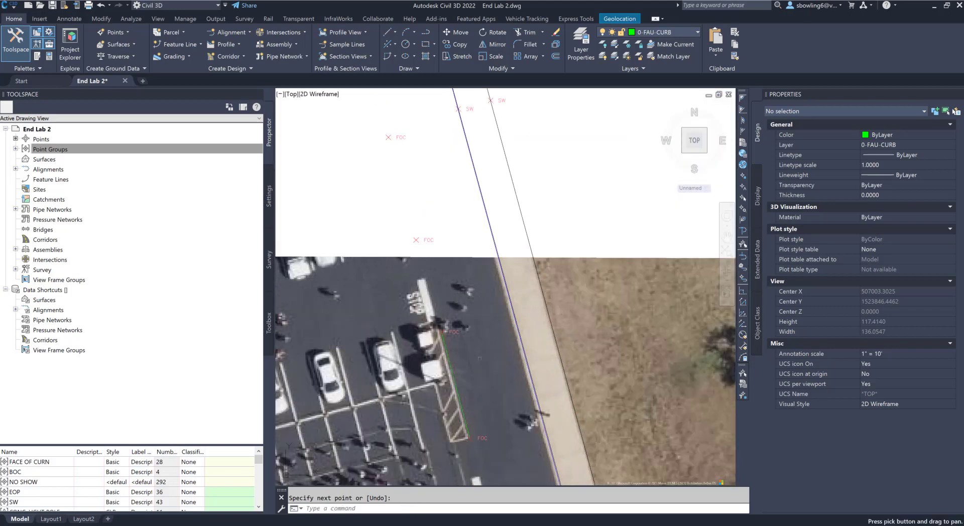
pyautogui.press('Return')
pyautogui.click(416, 239)
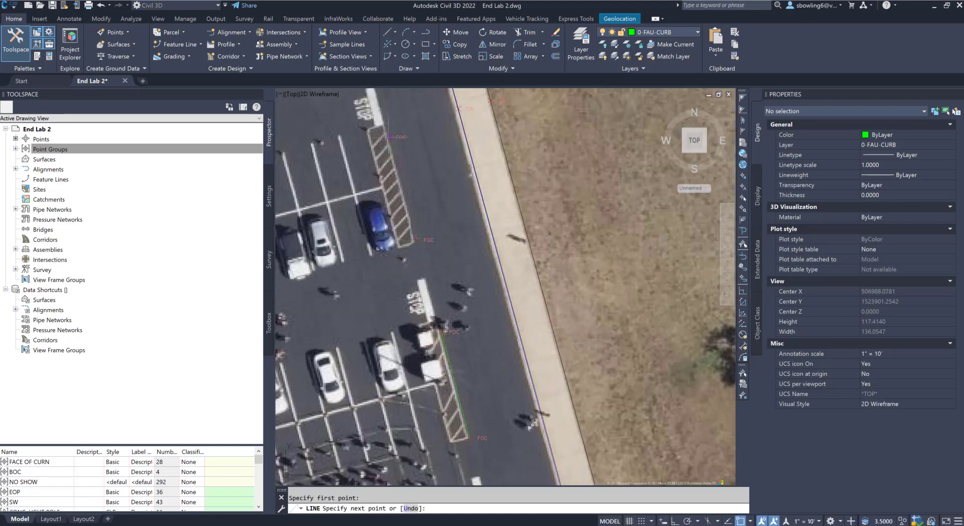
pyautogui.click(389, 138)
pyautogui.press('Return')
# - Draw a curb line between the two FOC points of the northernmost striped area, east of the parked pickup truck
pyautogui.moveTo(446, 158)
pyautogui.mouseDown(button='middle')
pyautogui.moveTo(464, 250)
pyautogui.moveTo(518, 404)
pyautogui.mouseUp(button='middle')
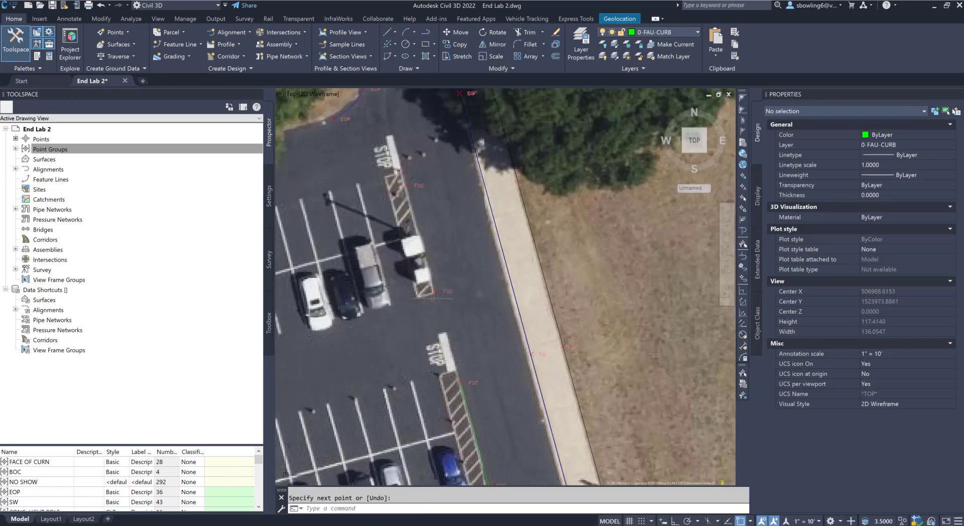
pyautogui.press('Return')
pyautogui.click(432, 297)
pyautogui.click(429, 191)
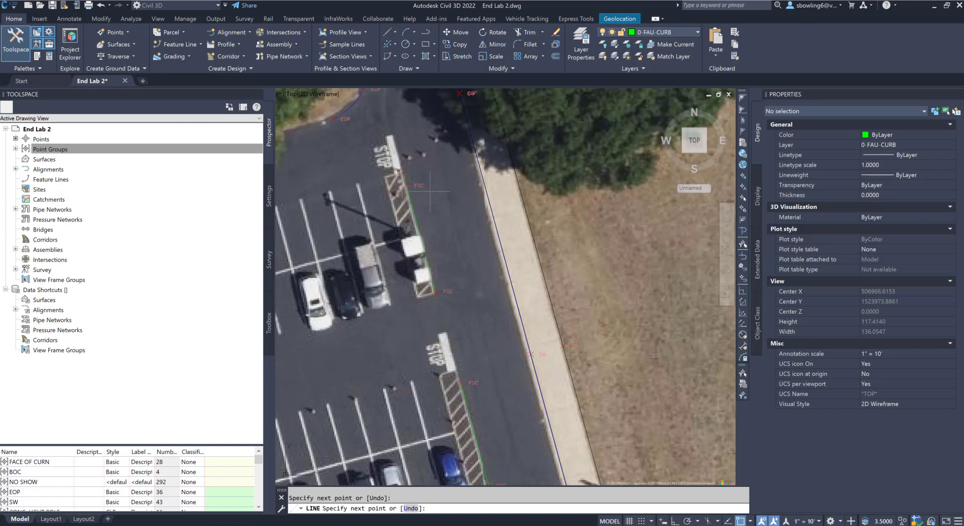
pyautogui.press('Return')
# - Expand the point groups and examine the remaining curb points, comparing FOC with EOP on the rounded road edge north of the parking lot
pyautogui.scroll(-4, 434, 188)
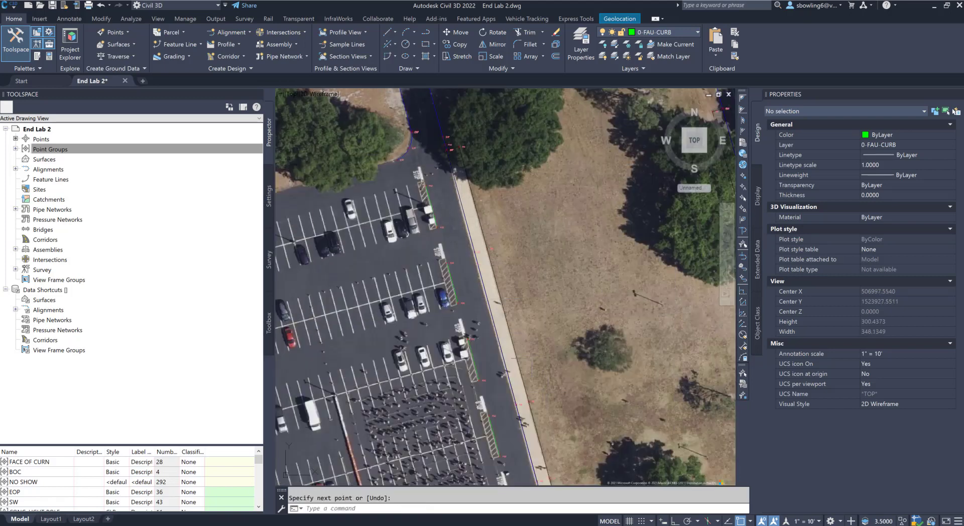
pyautogui.click(15, 149)
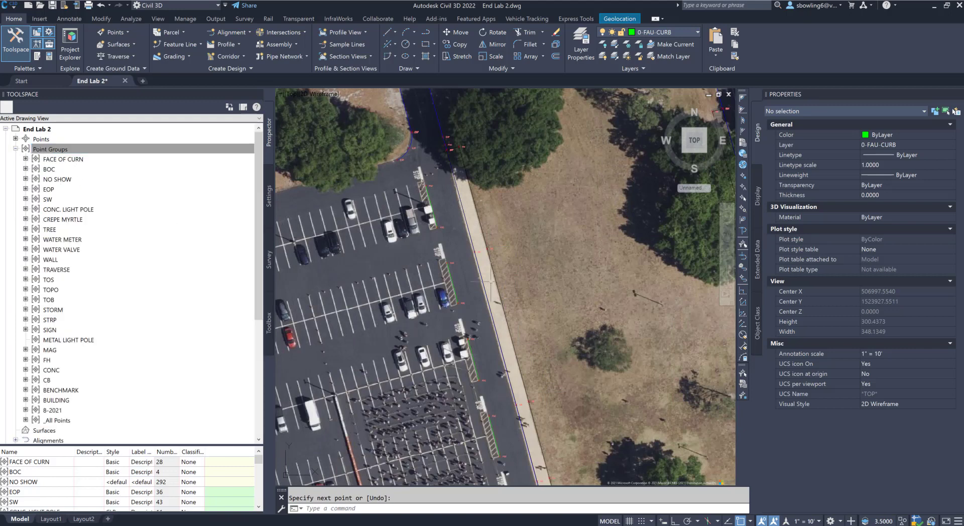
pyautogui.moveTo(493, 374); pyautogui.dragTo(449, 235, button='middle')
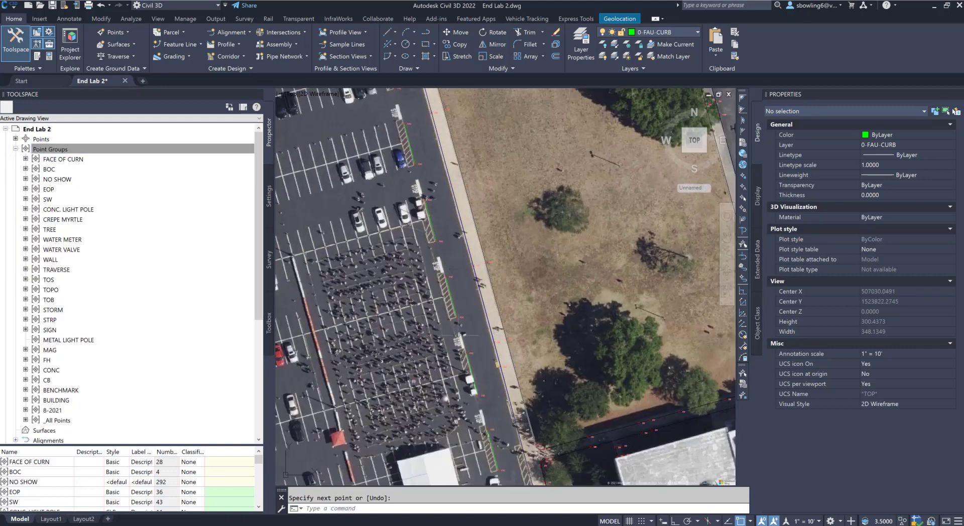
pyautogui.scroll(-4, 458, 335)
pyautogui.moveTo(458, 335); pyautogui.dragTo(421, 410, button='middle')
pyautogui.scroll(6, 533, 173)
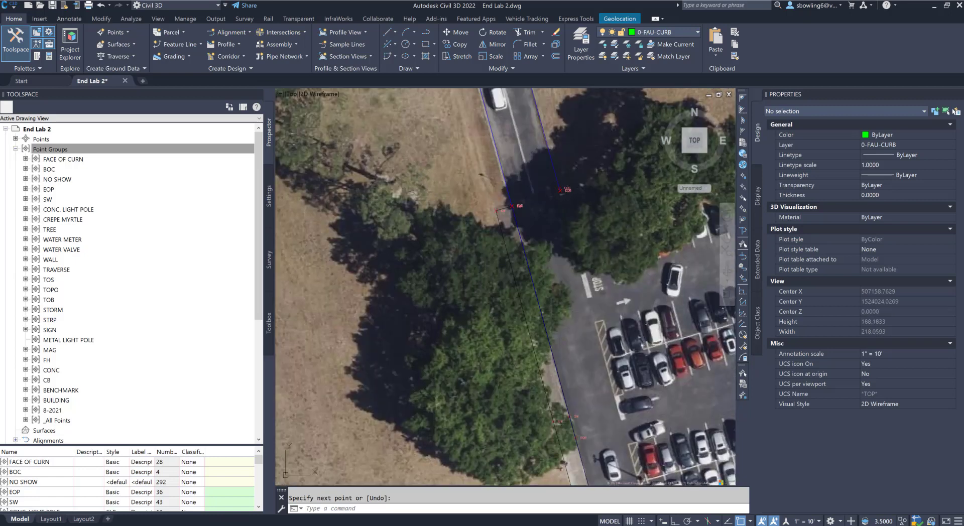
pyautogui.scroll(-2, 566, 233)
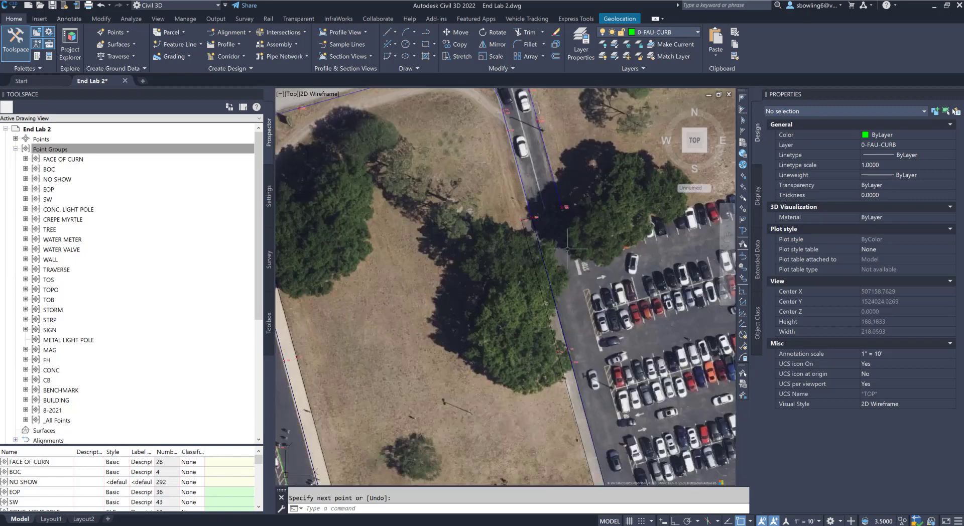
pyautogui.moveTo(435, 251); pyautogui.dragTo(505, 345, button='middle')
pyautogui.scroll(2, 346, 216)
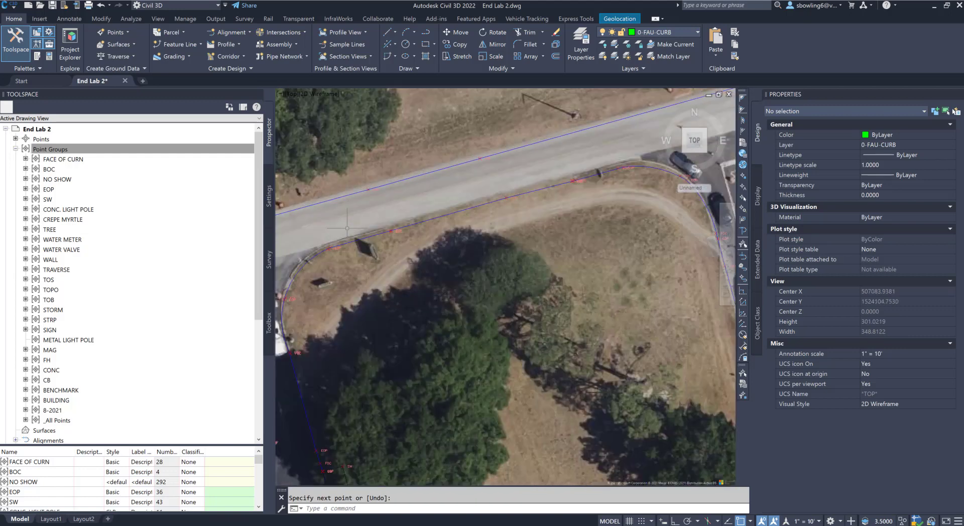
pyautogui.moveTo(446, 276); pyautogui.dragTo(552, 250, button='middle')
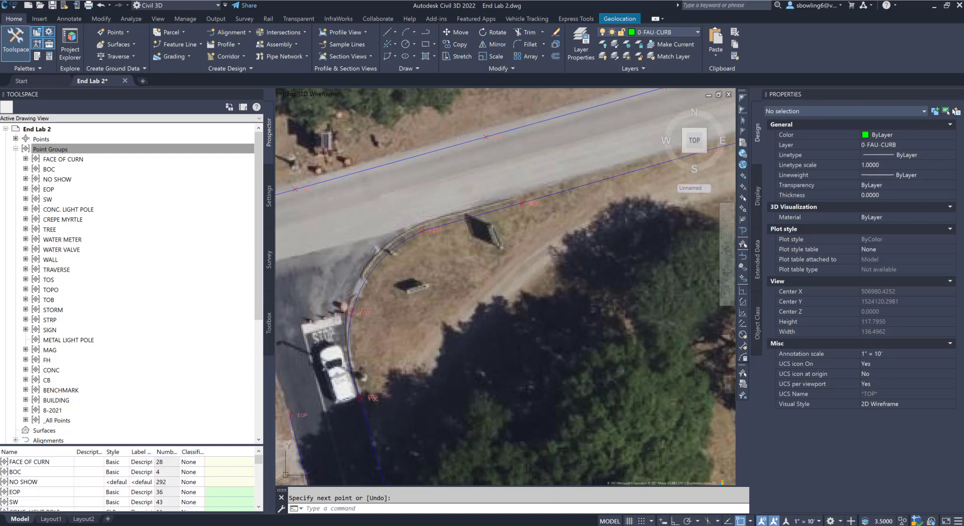
pyautogui.scroll(3, 352, 398)
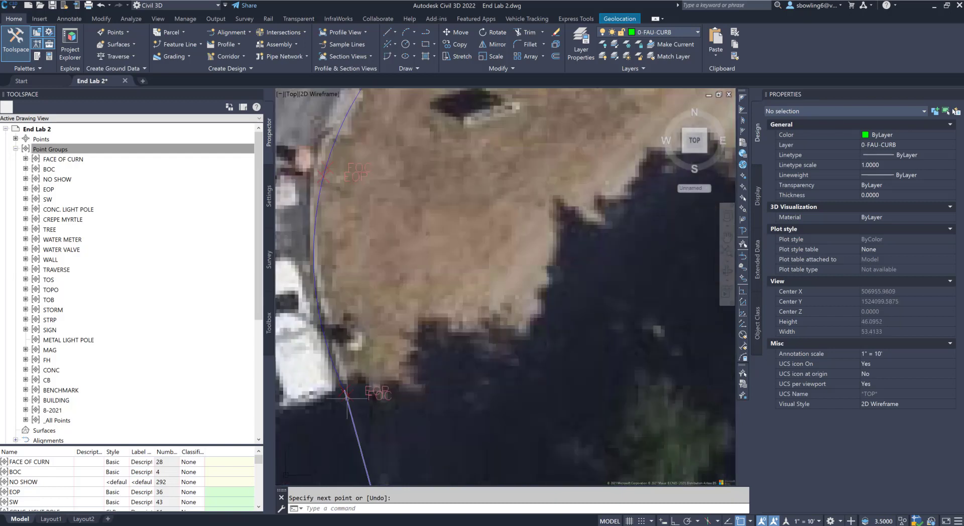
pyautogui.scroll(-2, 347, 398)
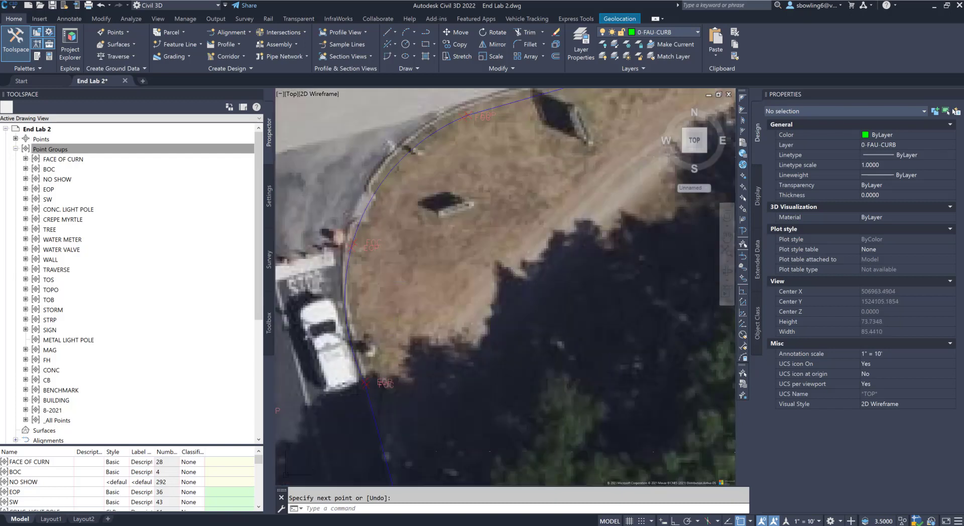
pyautogui.scroll(3, 354, 244)
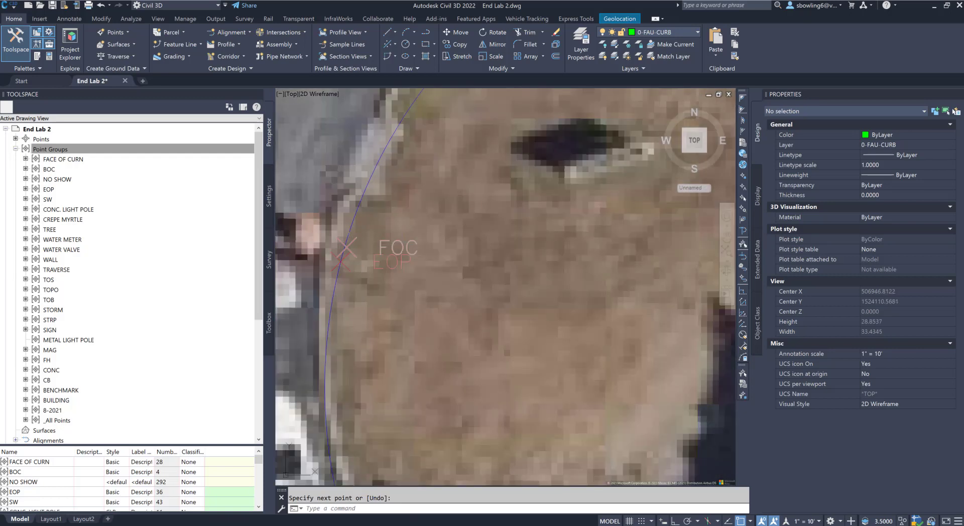
pyautogui.scroll(2, 342, 251)
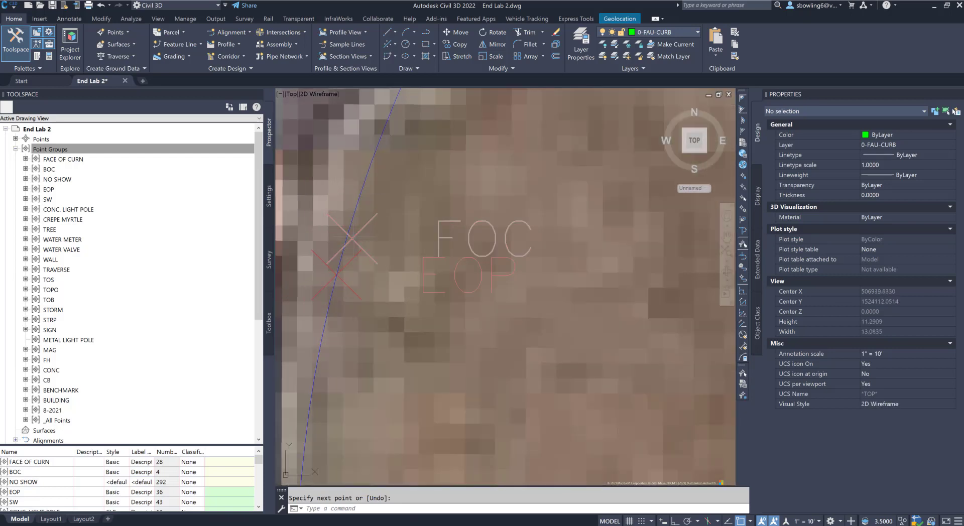
# - Examine the nearly coincident FOC and EOP points midway along and at the north end of the rounded road edge
pyautogui.click(352, 234)
pyautogui.click(354, 251)
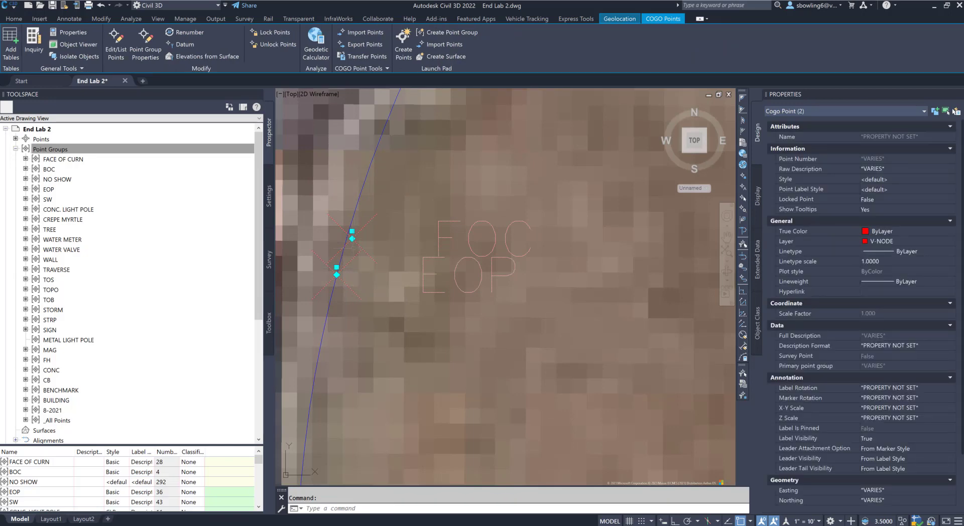
pyautogui.press('Escape')
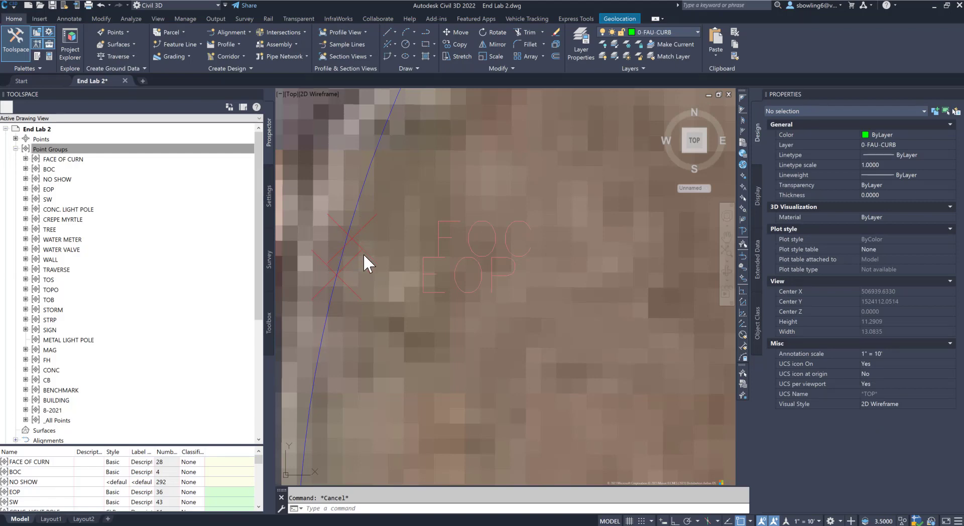
pyautogui.scroll(-8, 364, 253)
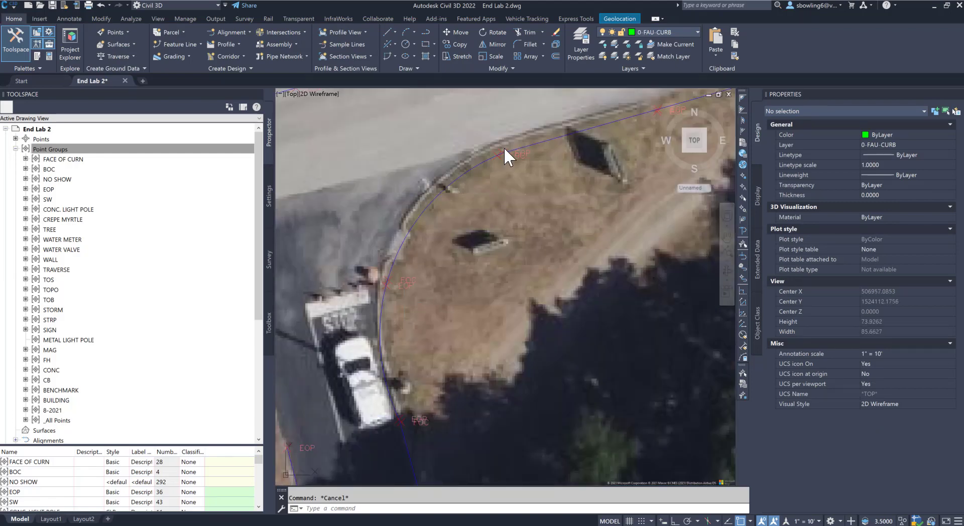
pyautogui.scroll(10, 505, 147)
pyautogui.click(495, 158)
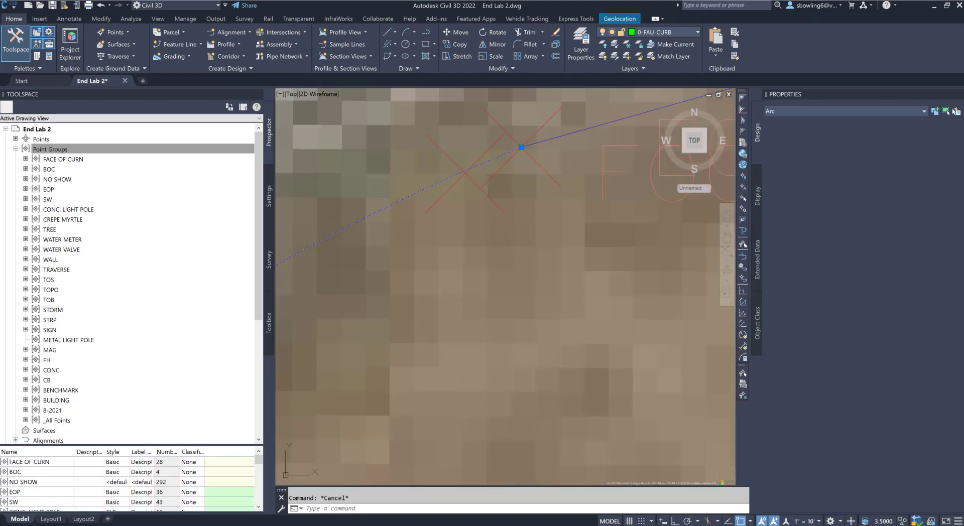
pyautogui.press('Escape')
pyautogui.scroll(-2, 365, 245)
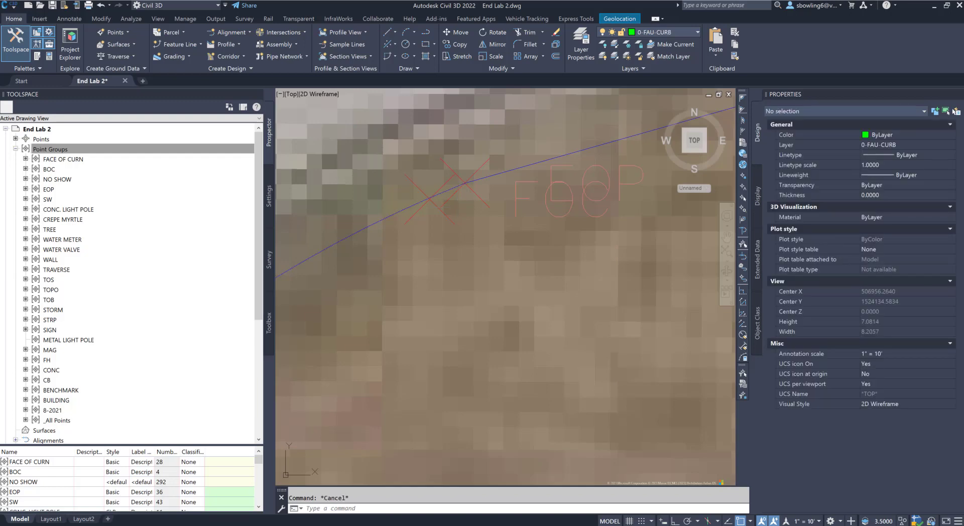
pyautogui.click(447, 206)
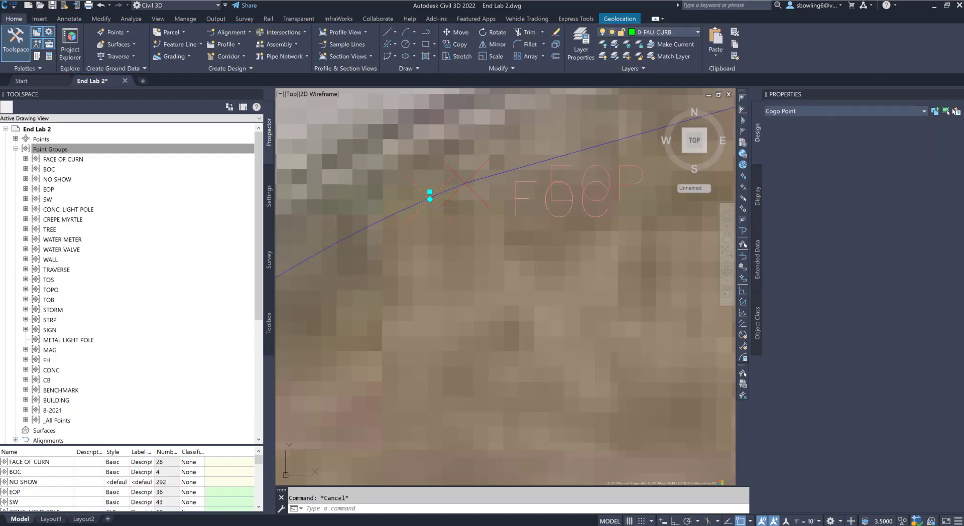
pyautogui.scroll(6, 430, 200)
pyautogui.scroll(-8, 472, 227)
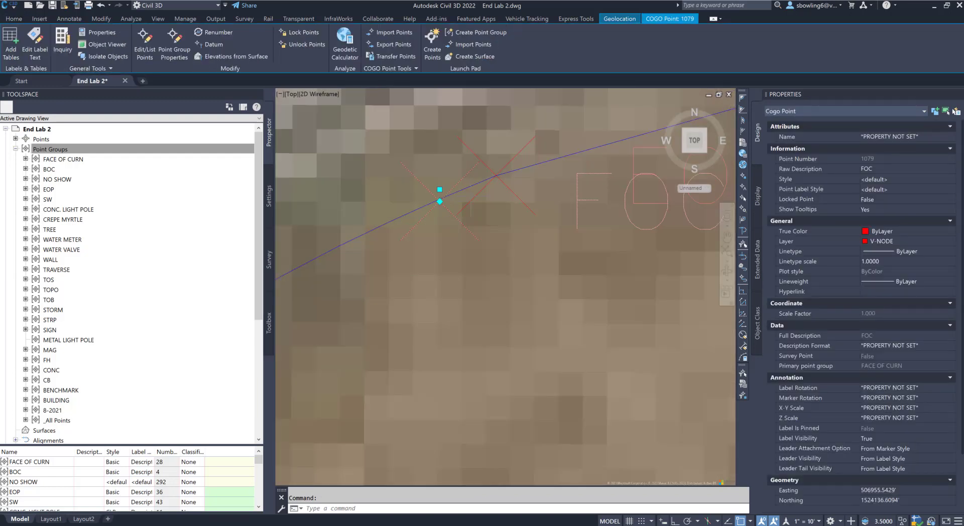
pyautogui.scroll(-3, 470, 227)
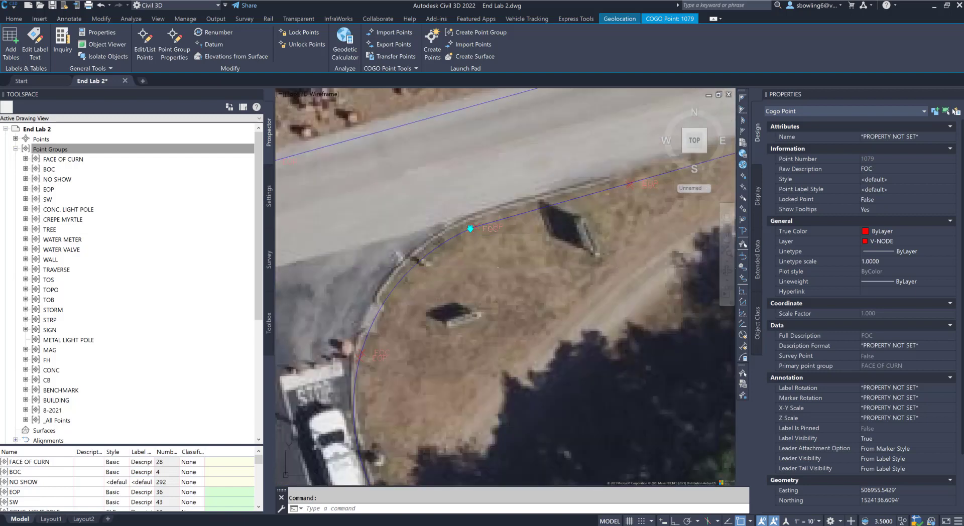
pyautogui.scroll(-2, 398, 368)
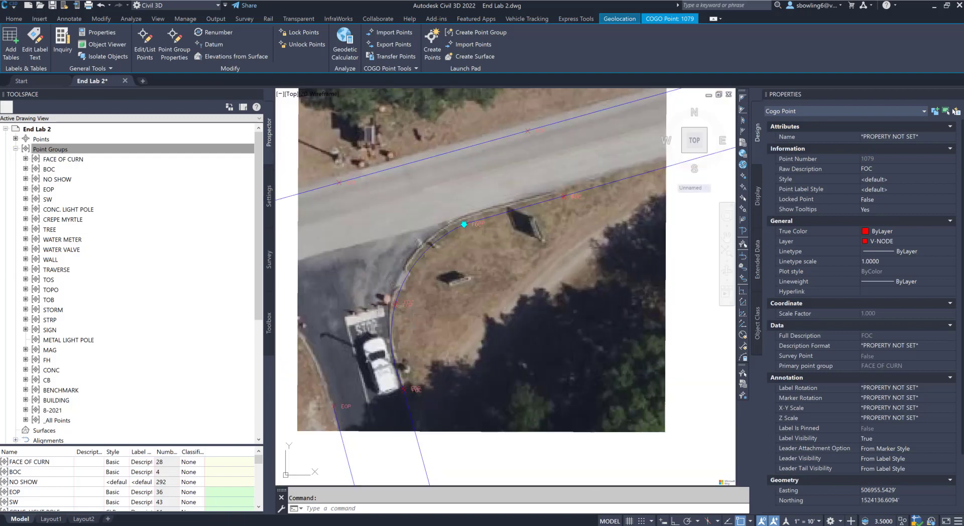
pyautogui.scroll(2, 401, 326)
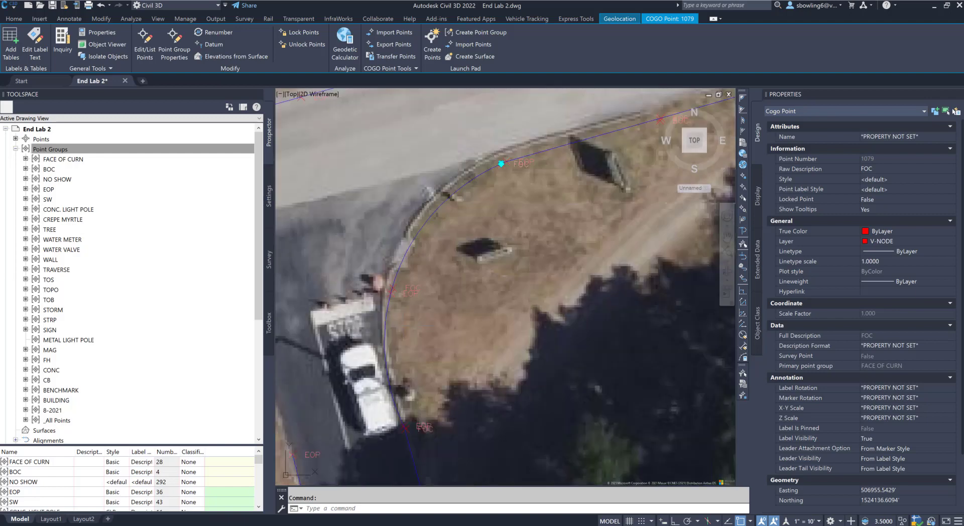
pyautogui.press('Escape')
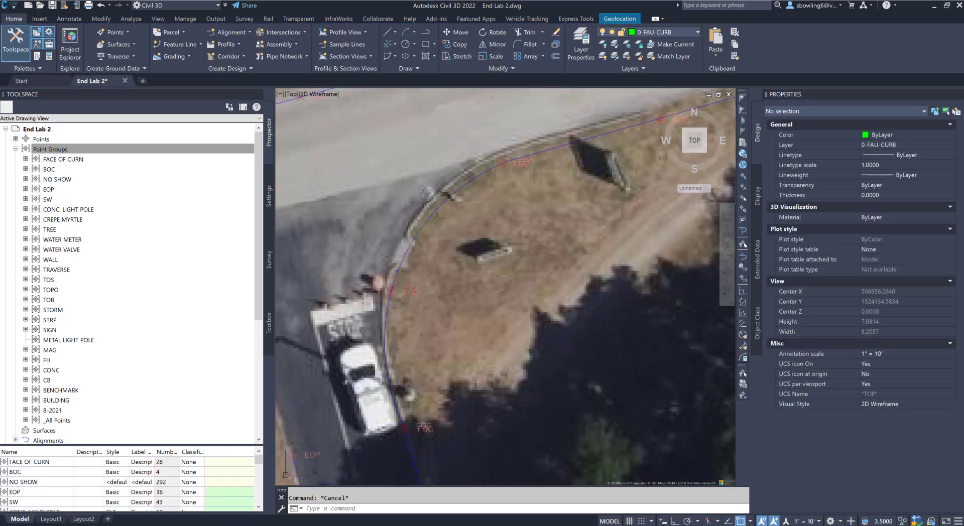
# - Offset the rounded road-edge arc 0.5 toward the grass side, placing the copy on the current layer
pyautogui.click(328, 509)
pyautogui.write('O')
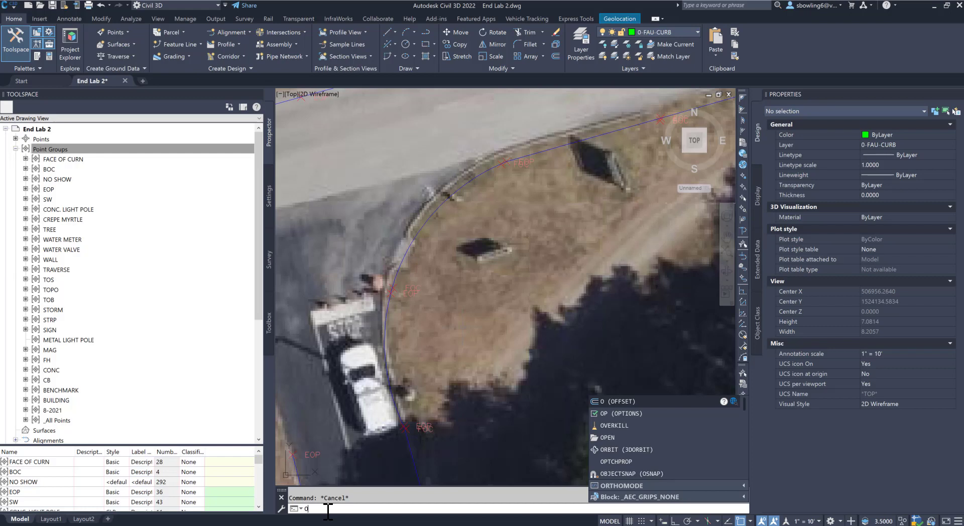
pyautogui.press('Return')
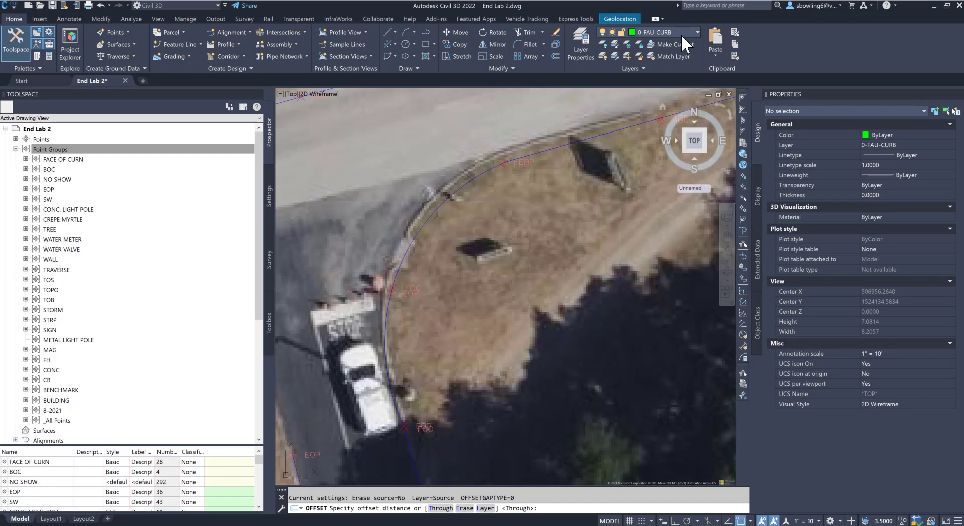
pyautogui.click(486, 509)
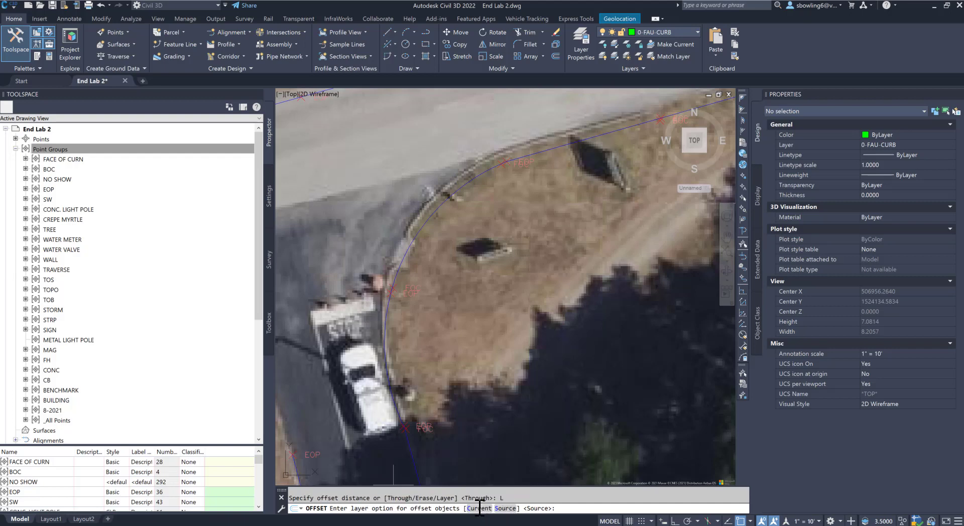
pyautogui.click(480, 509)
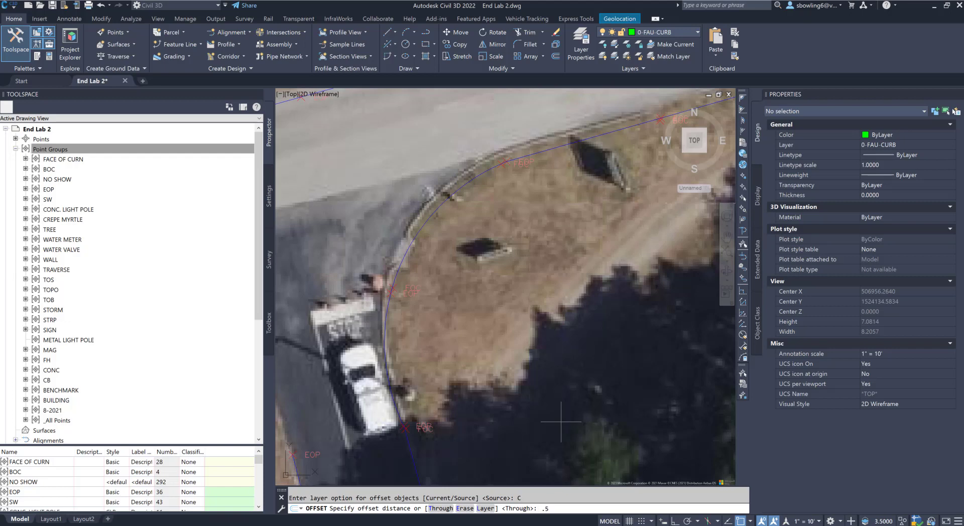
pyautogui.write('.5')
pyautogui.press('Return')
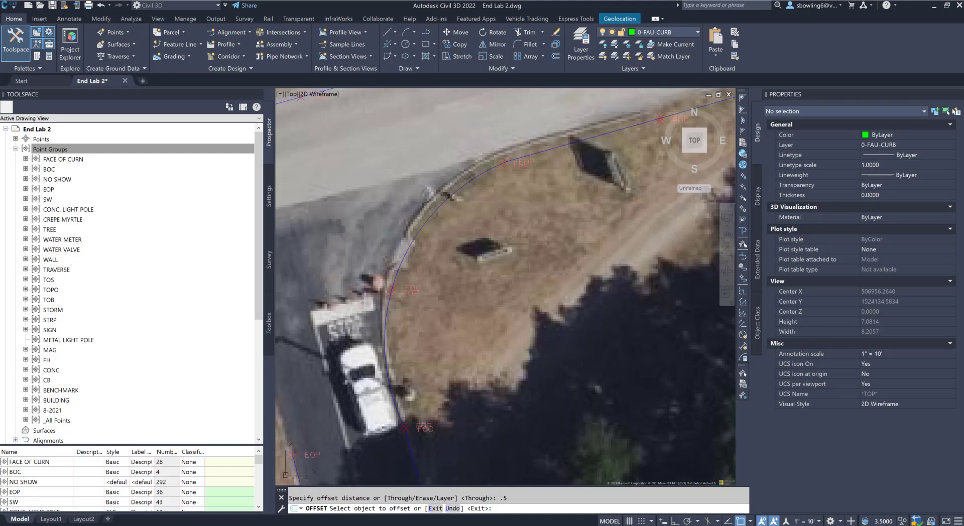
pyautogui.click(386, 341)
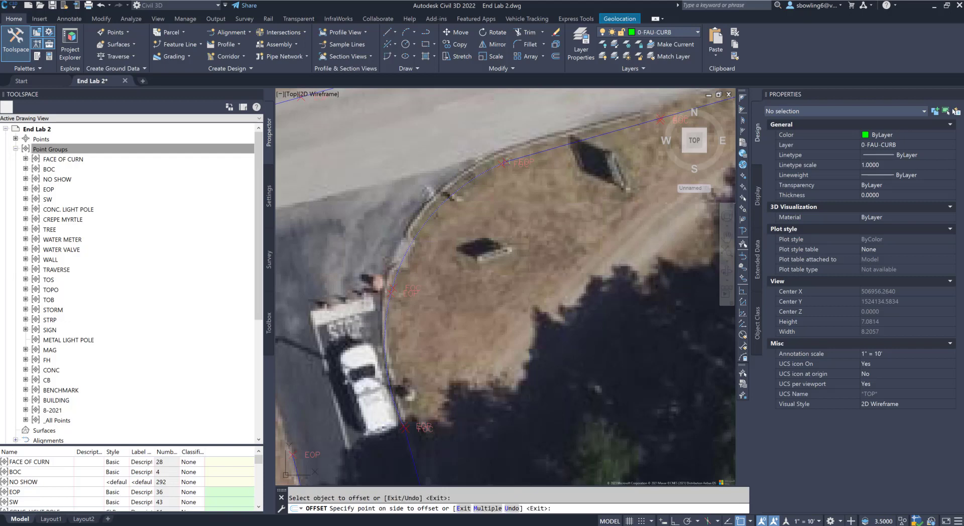
pyautogui.click(445, 245)
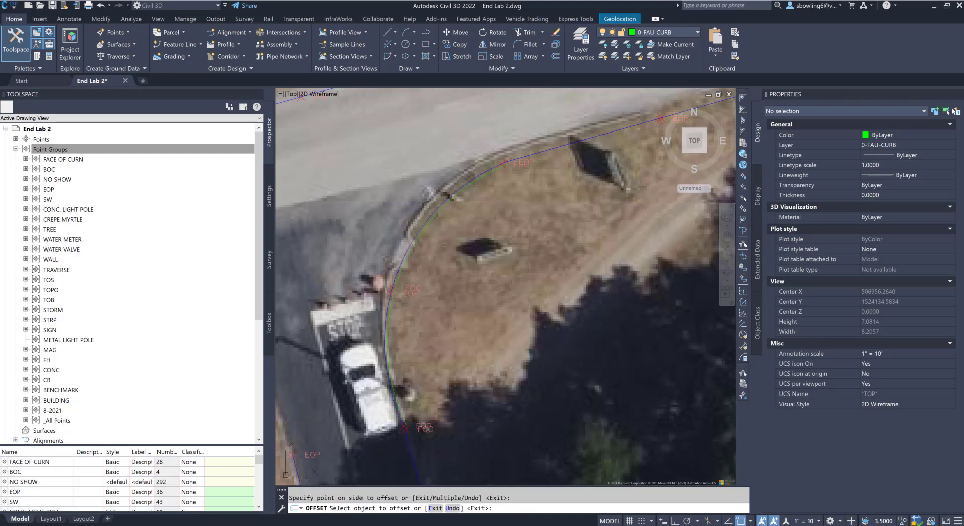
pyautogui.press('Escape')
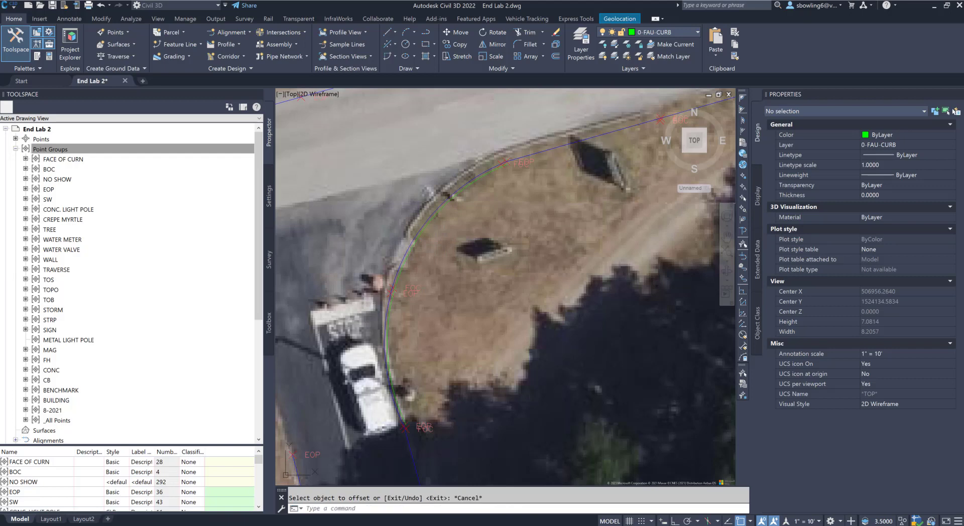
# - Check the offset curb arc against the FOC and EOP points midway along the rounded road edge
pyautogui.click(414, 245)
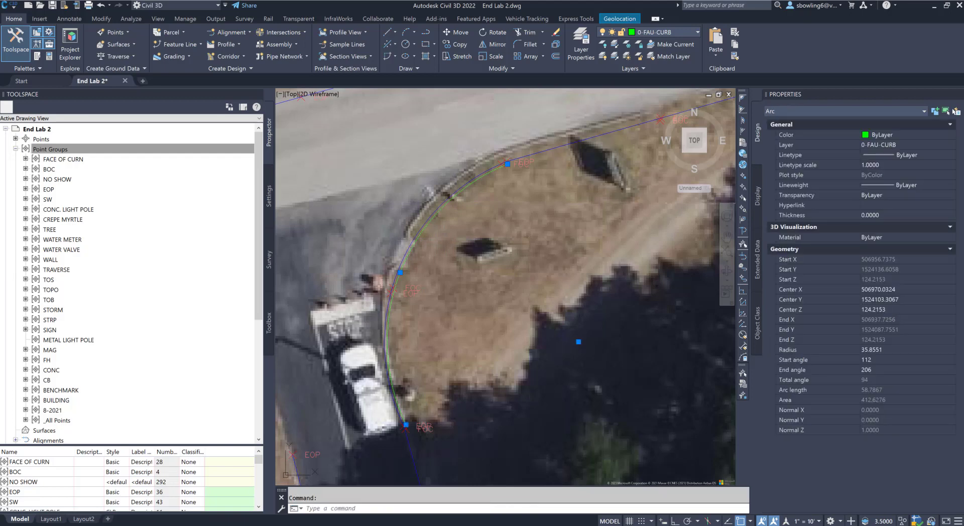
pyautogui.scroll(4, 393, 287)
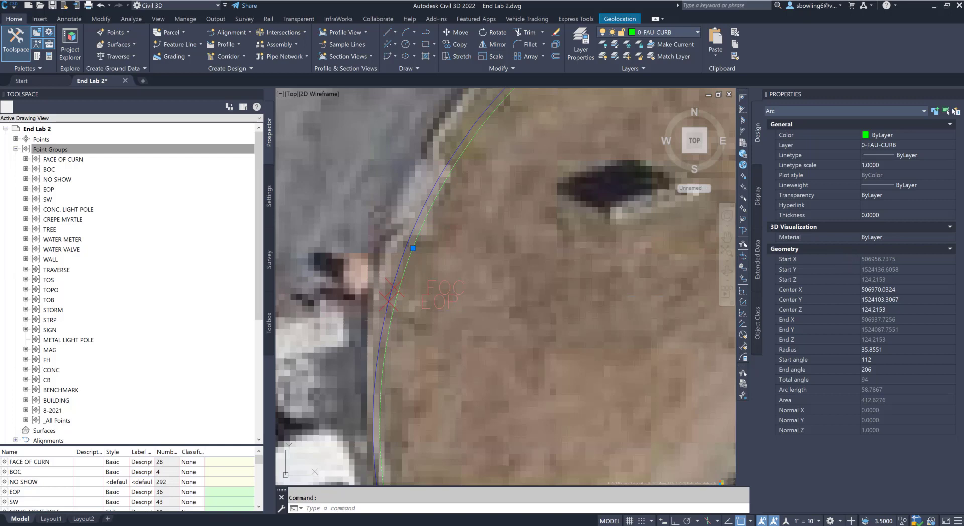
pyautogui.press('Escape')
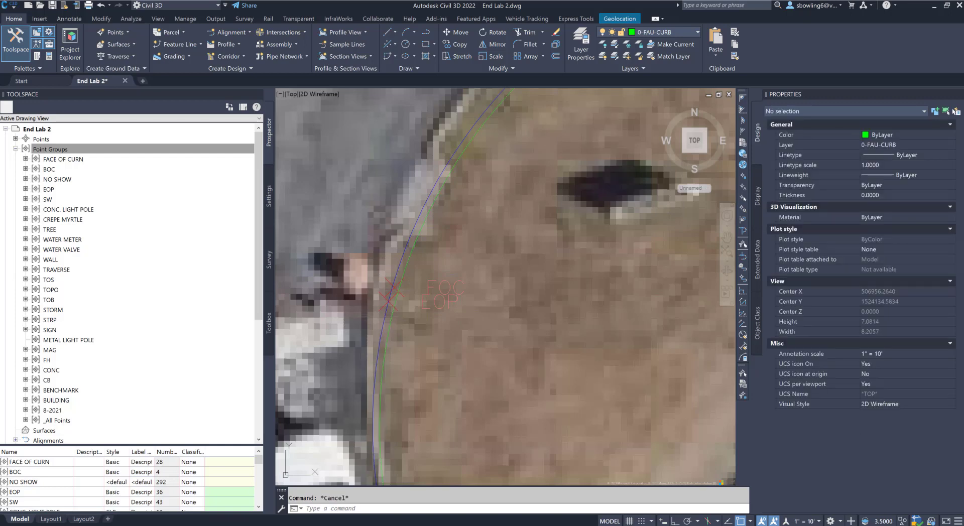
pyautogui.scroll(3, 360, 323)
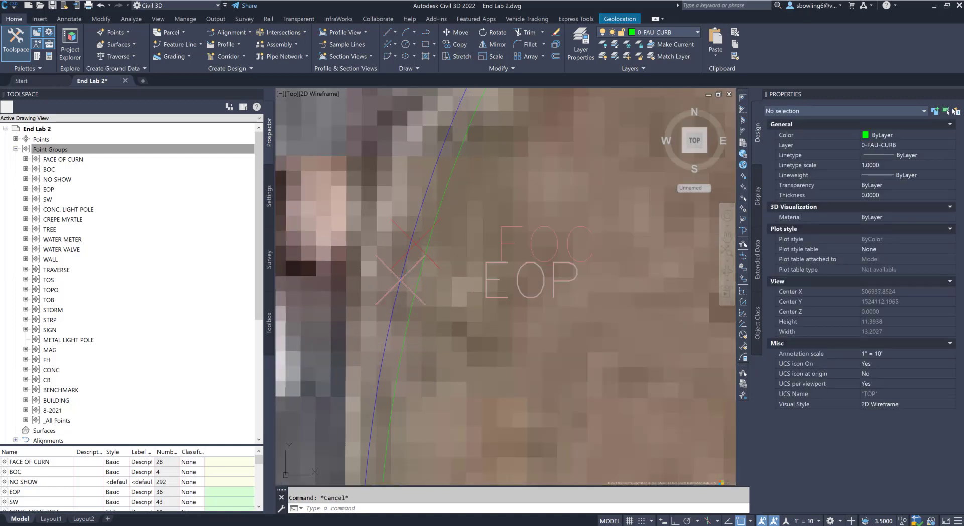
pyautogui.click(391, 313)
pyautogui.press('Escape')
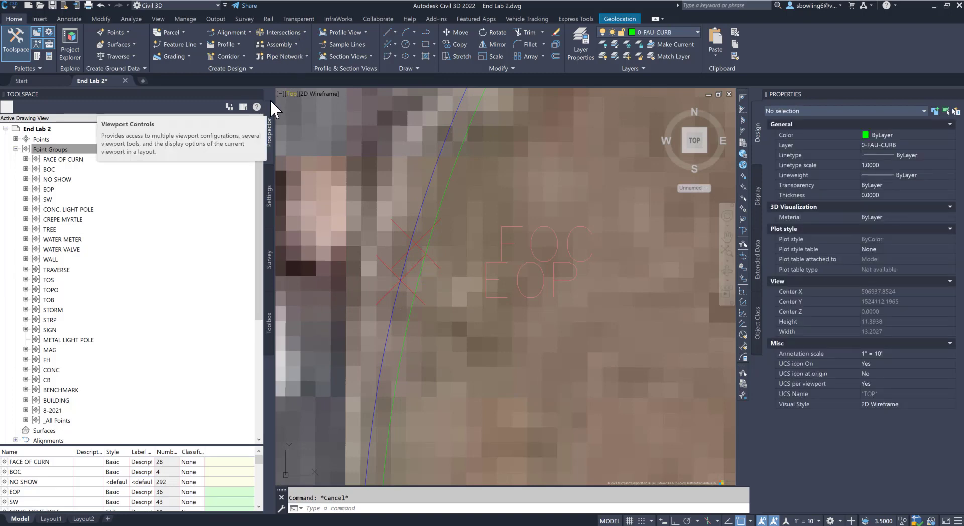
# - Add an aligned dimension from the mid-curve FOC point to the original blue road-edge arc
pyautogui.click(64, 19)
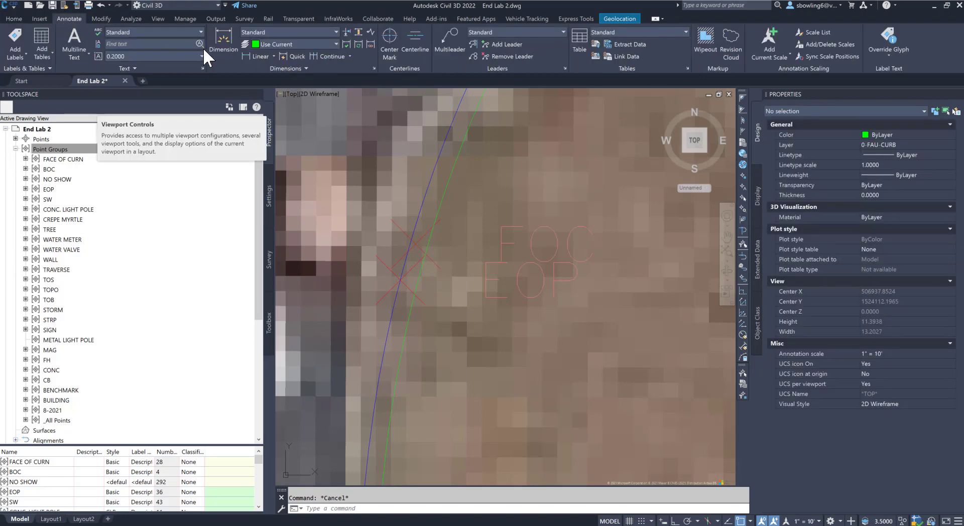
pyautogui.click(273, 56)
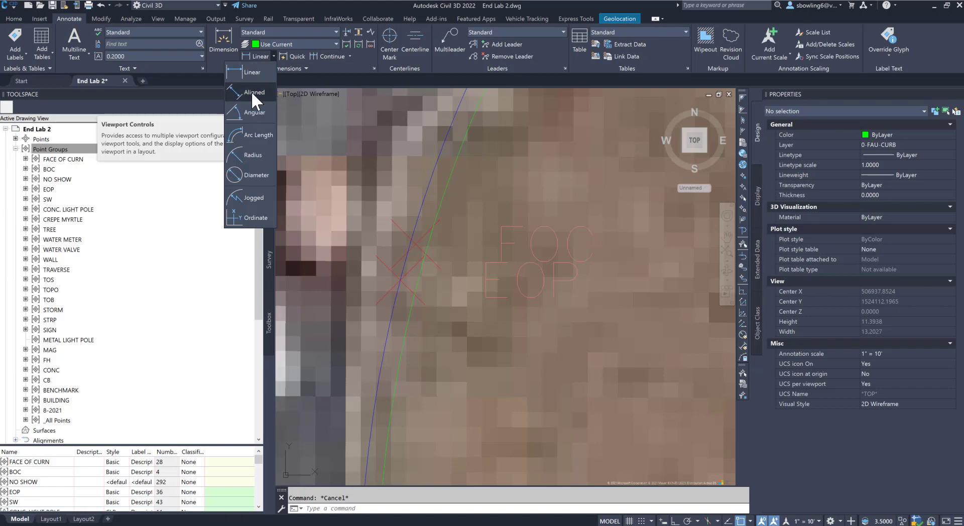
pyautogui.click(251, 92)
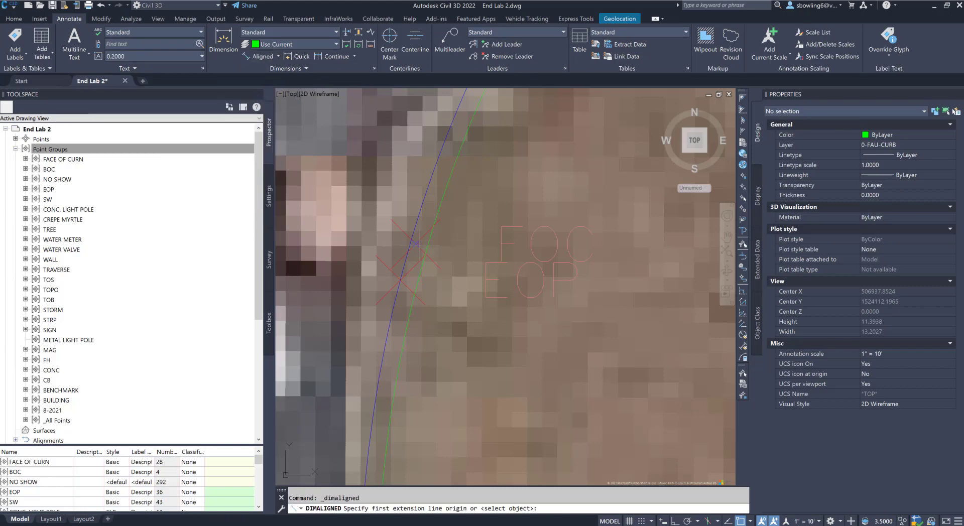
pyautogui.click(416, 244)
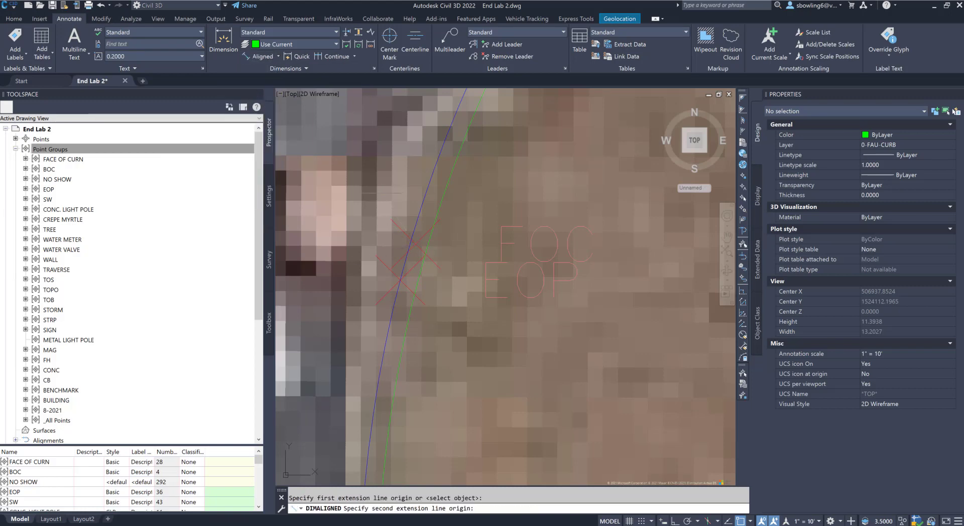
pyautogui.keyDown('shift'); pyautogui.rightClick(380, 193); pyautogui.keyUp('shift')
pyautogui.click(412, 332)
pyautogui.click(411, 243)
pyautogui.click(397, 329)
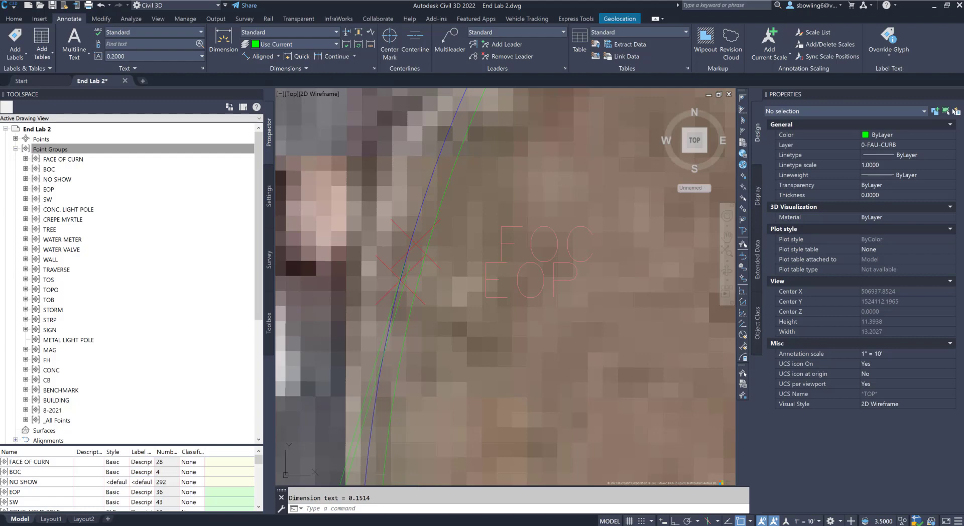
# - Erase the aligned dimension beside the mid-curve FOC point
pyautogui.press('Escape')
pyautogui.click(405, 312)
pyautogui.press('Escape')
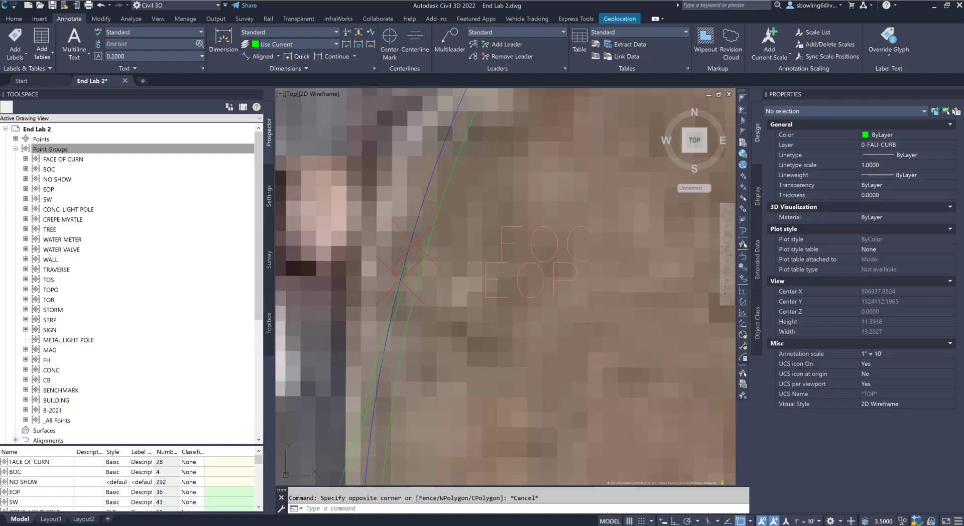
pyautogui.press('Escape')
pyautogui.click(382, 359)
pyautogui.press('Delete')
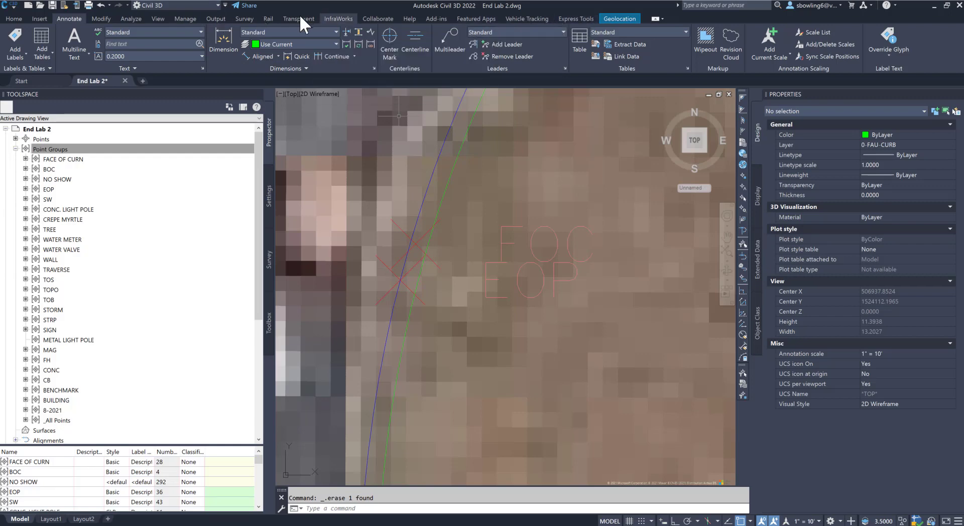
# - Measure the perpendicular distance from the mid-curve FOC point to the blue road-edge arc, and enlarge the command history to read the result
pyautogui.click(15, 18)
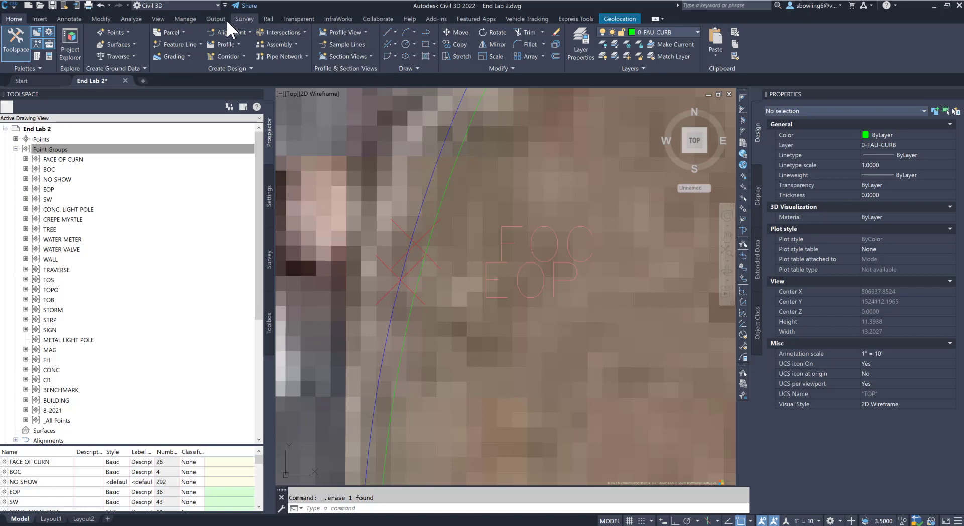
pyautogui.click(137, 18)
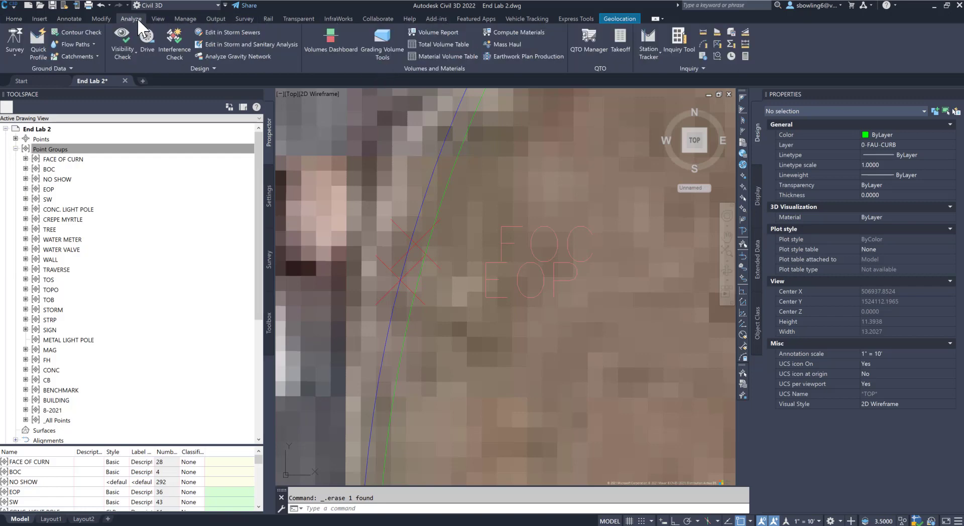
pyautogui.click(71, 19)
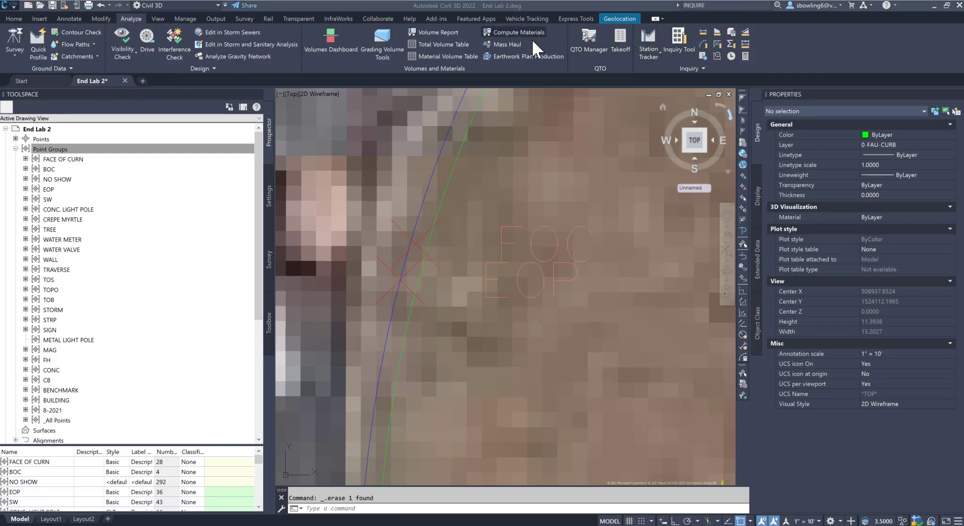
pyautogui.click(703, 69)
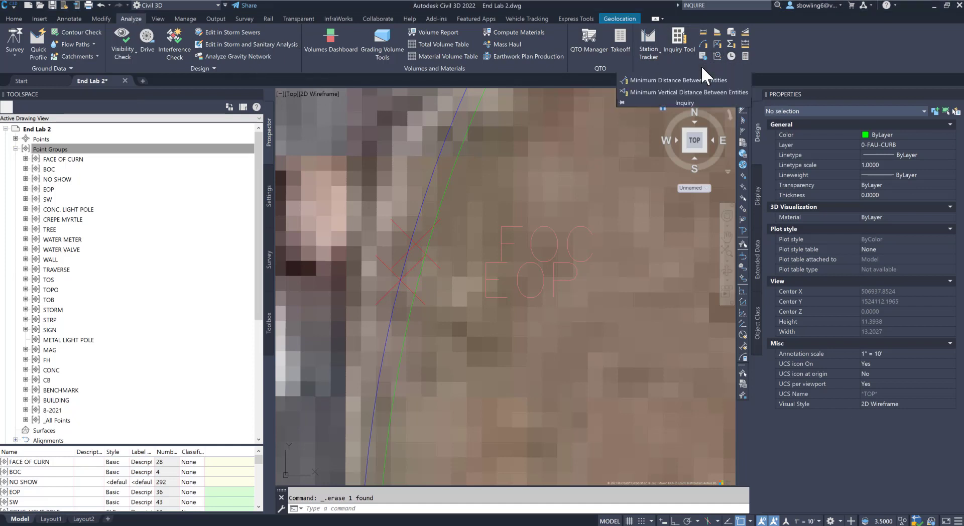
pyautogui.click(703, 33)
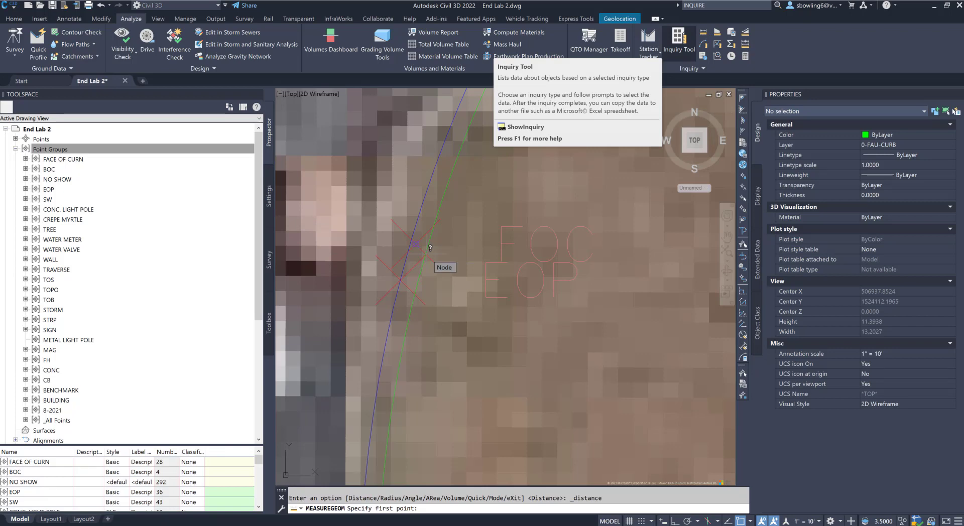
pyautogui.click(416, 244)
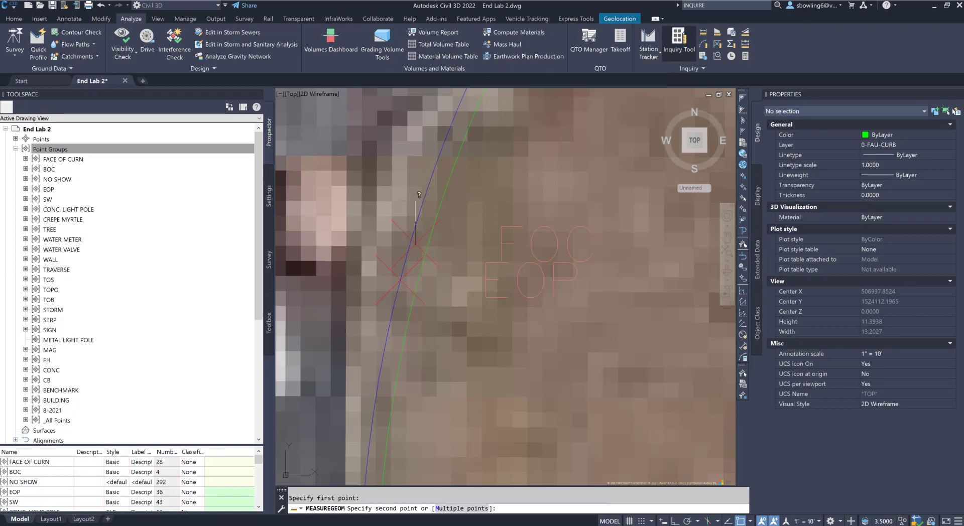
pyautogui.keyDown('shift'); pyautogui.rightClick(419, 196); pyautogui.keyUp('shift')
pyautogui.click(431, 337)
pyautogui.click(417, 231)
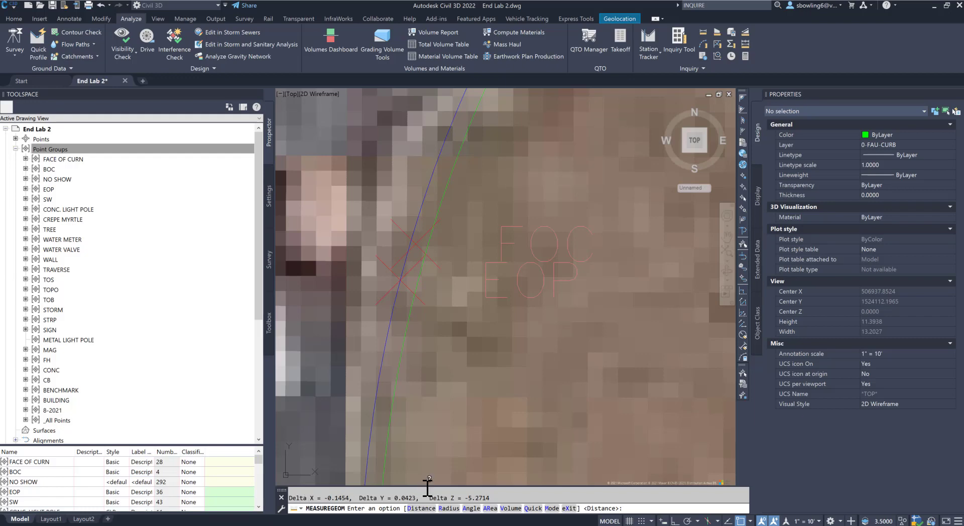
pyautogui.moveTo(427, 460); pyautogui.dragTo(427, 438)
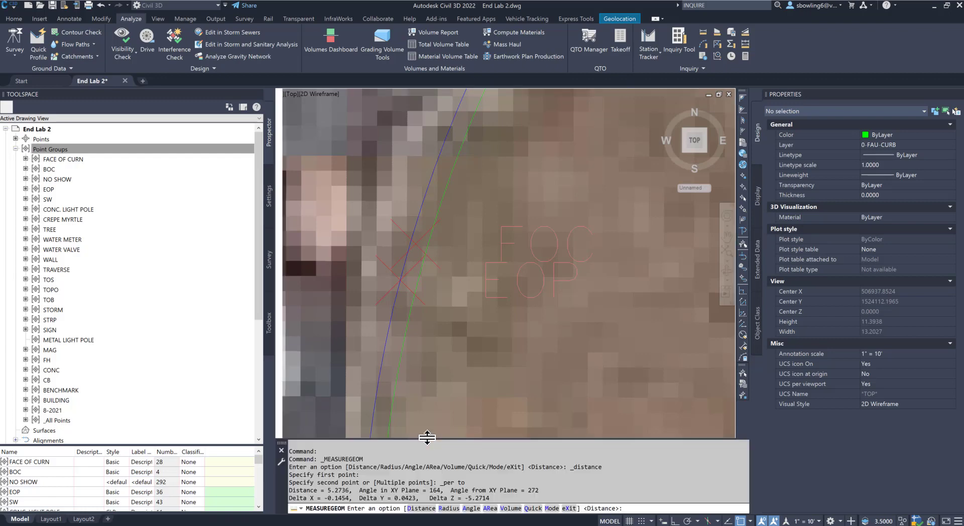
pyautogui.press('Escape')
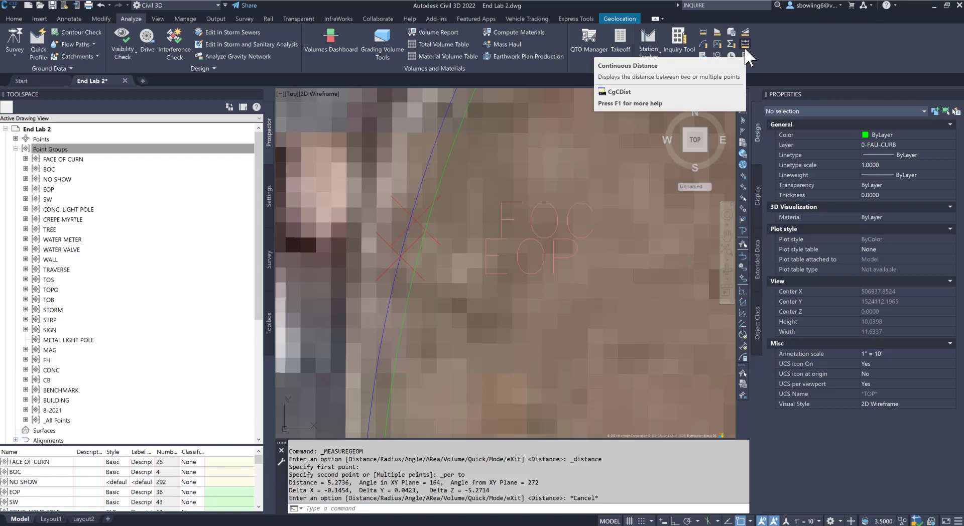
pyautogui.click(65, 19)
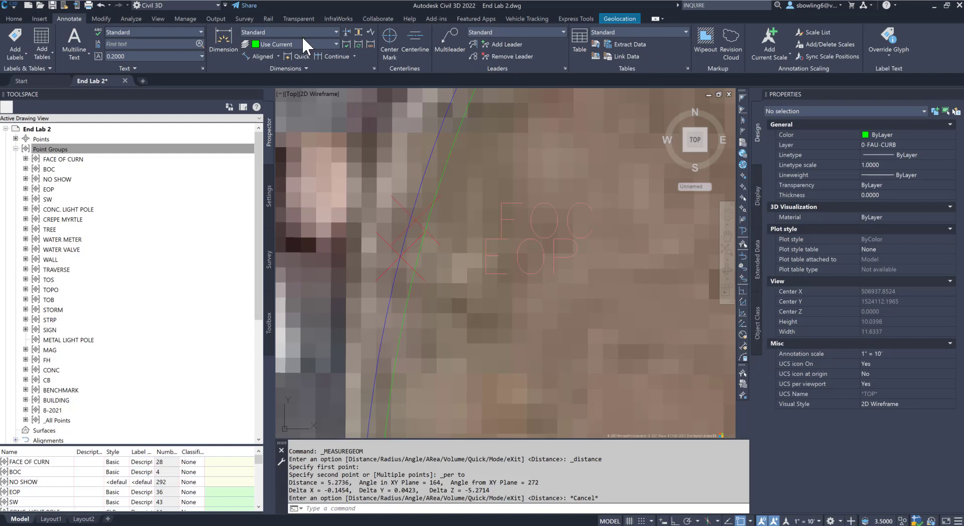
pyautogui.click(278, 56)
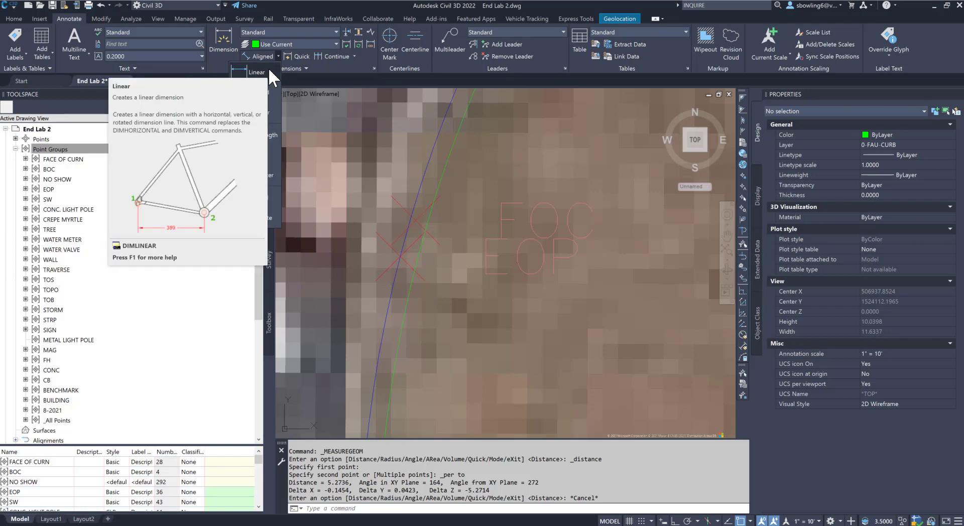
pyautogui.click(229, 128)
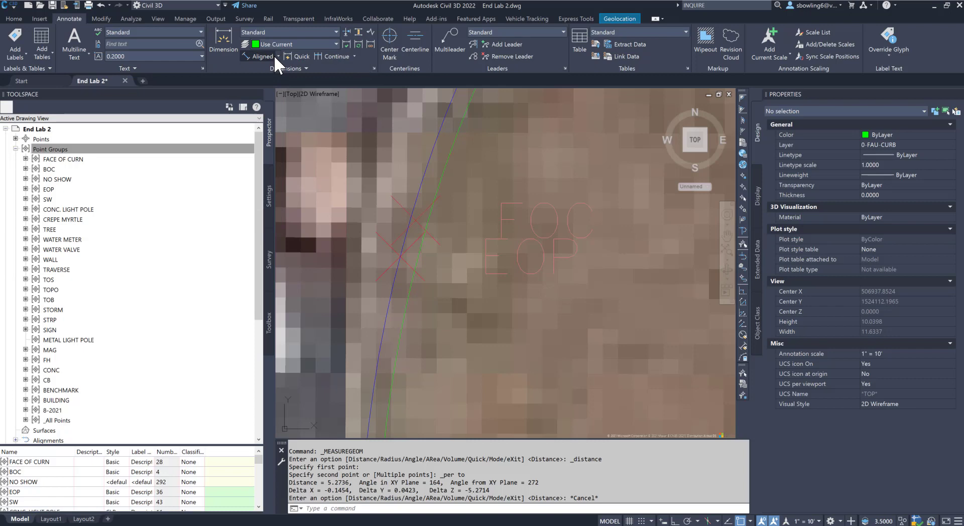
pyautogui.click(273, 55)
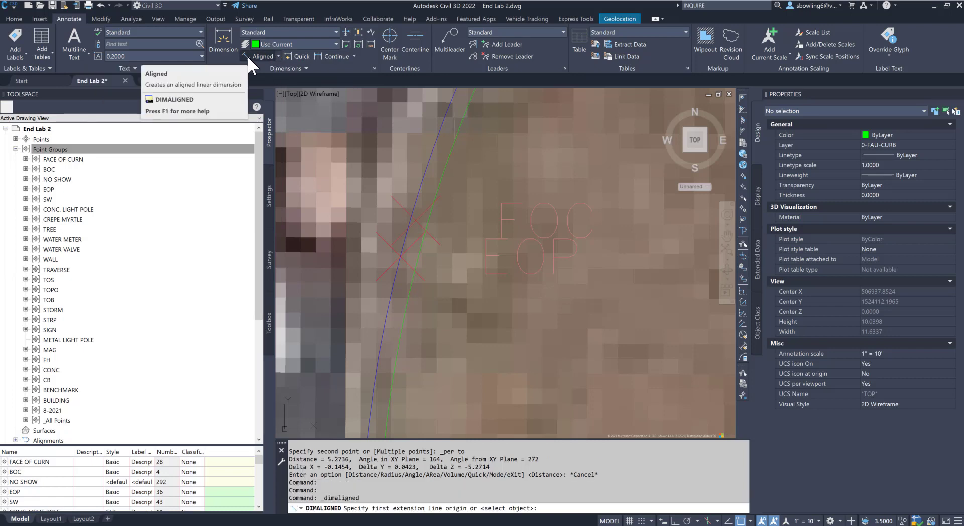
pyautogui.click(278, 56)
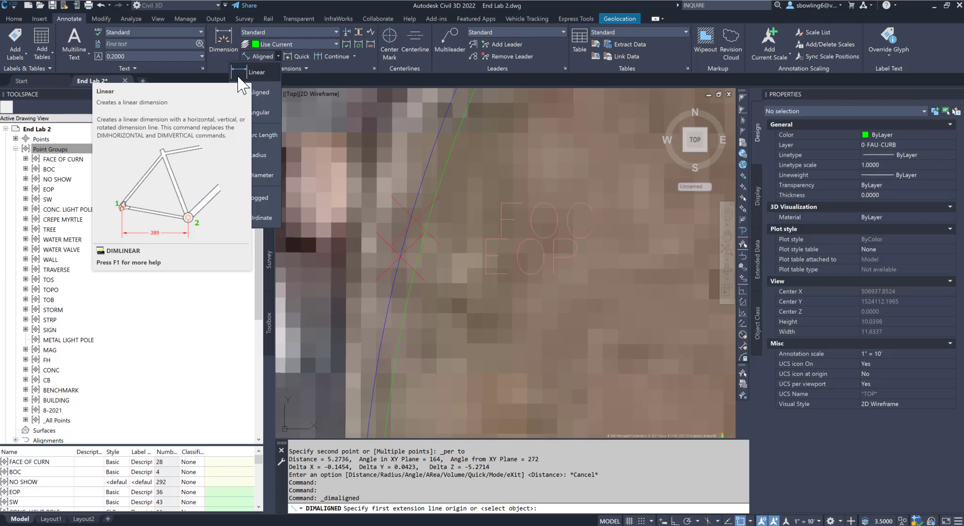
pyautogui.press('Escape')
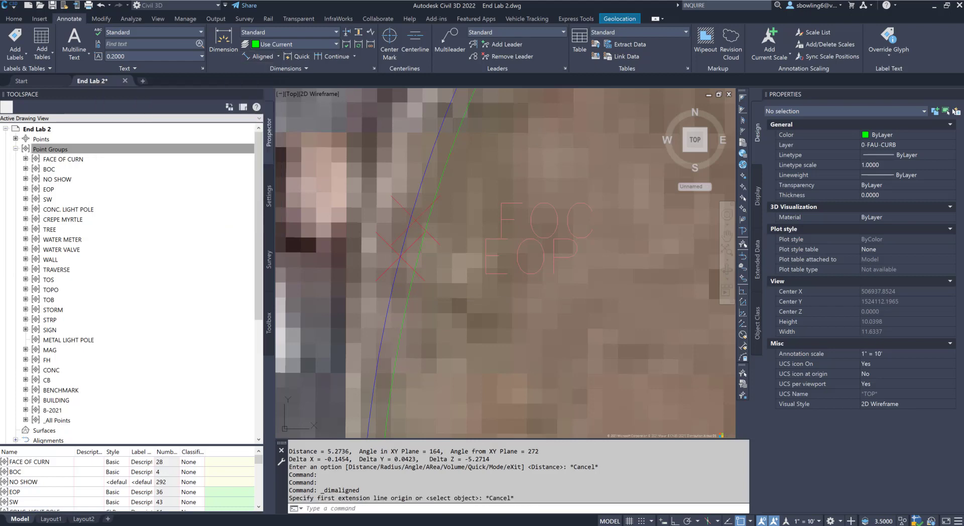
# - Examine the surveyed points between the south end of the lawn and the building
pyautogui.scroll(-8, 302, 202)
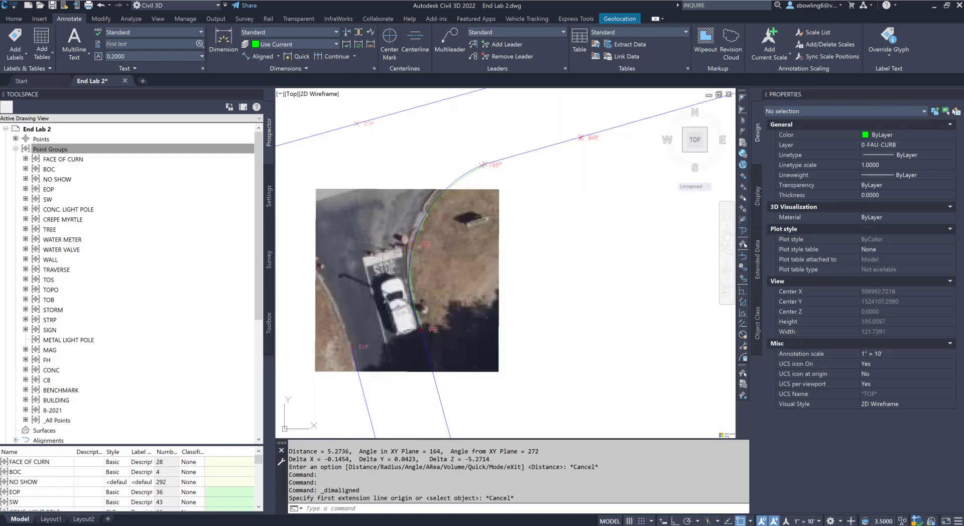
pyautogui.scroll(-3, 301, 202)
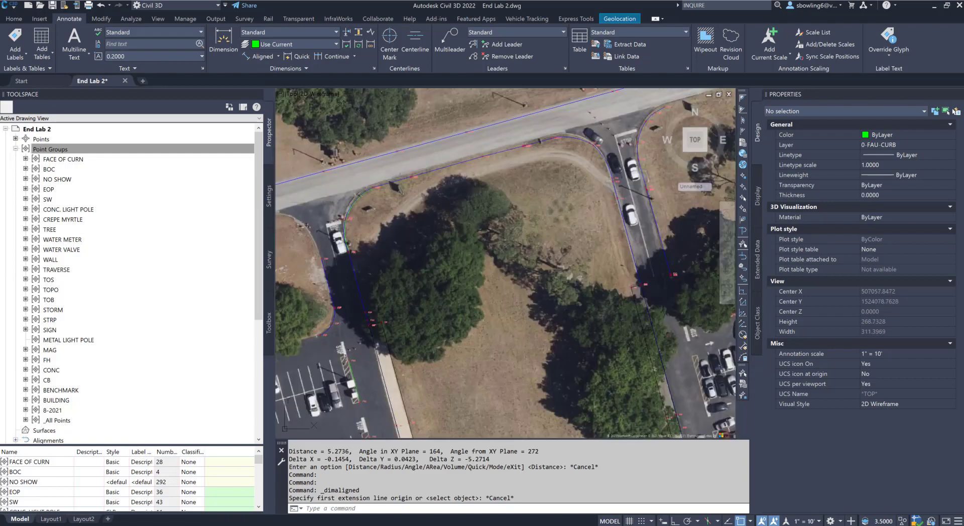
pyautogui.scroll(-2, 383, 173)
pyautogui.scroll(1, 447, 421)
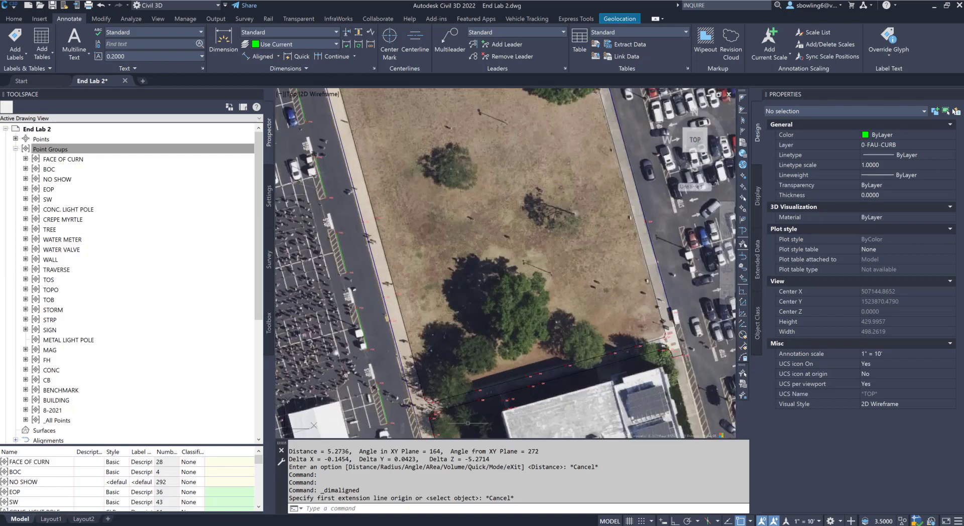
pyautogui.scroll(2, 468, 424)
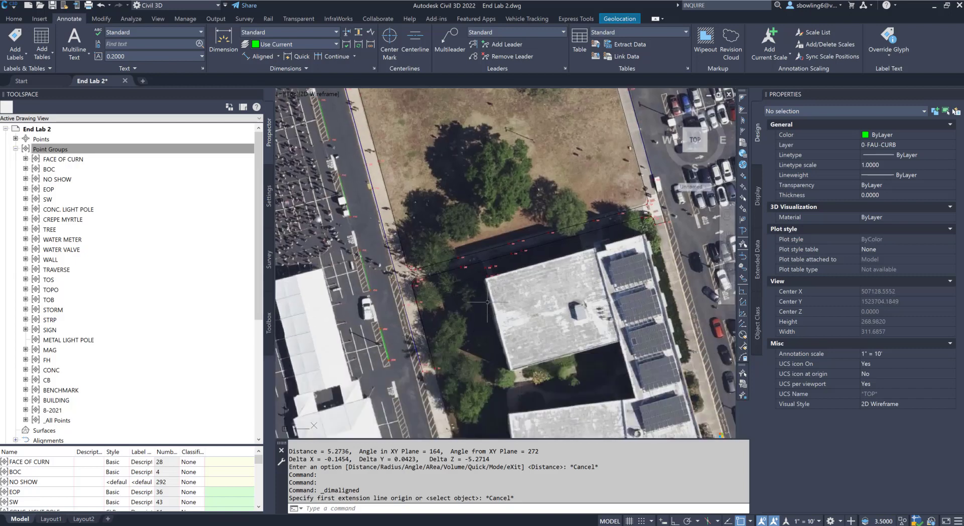